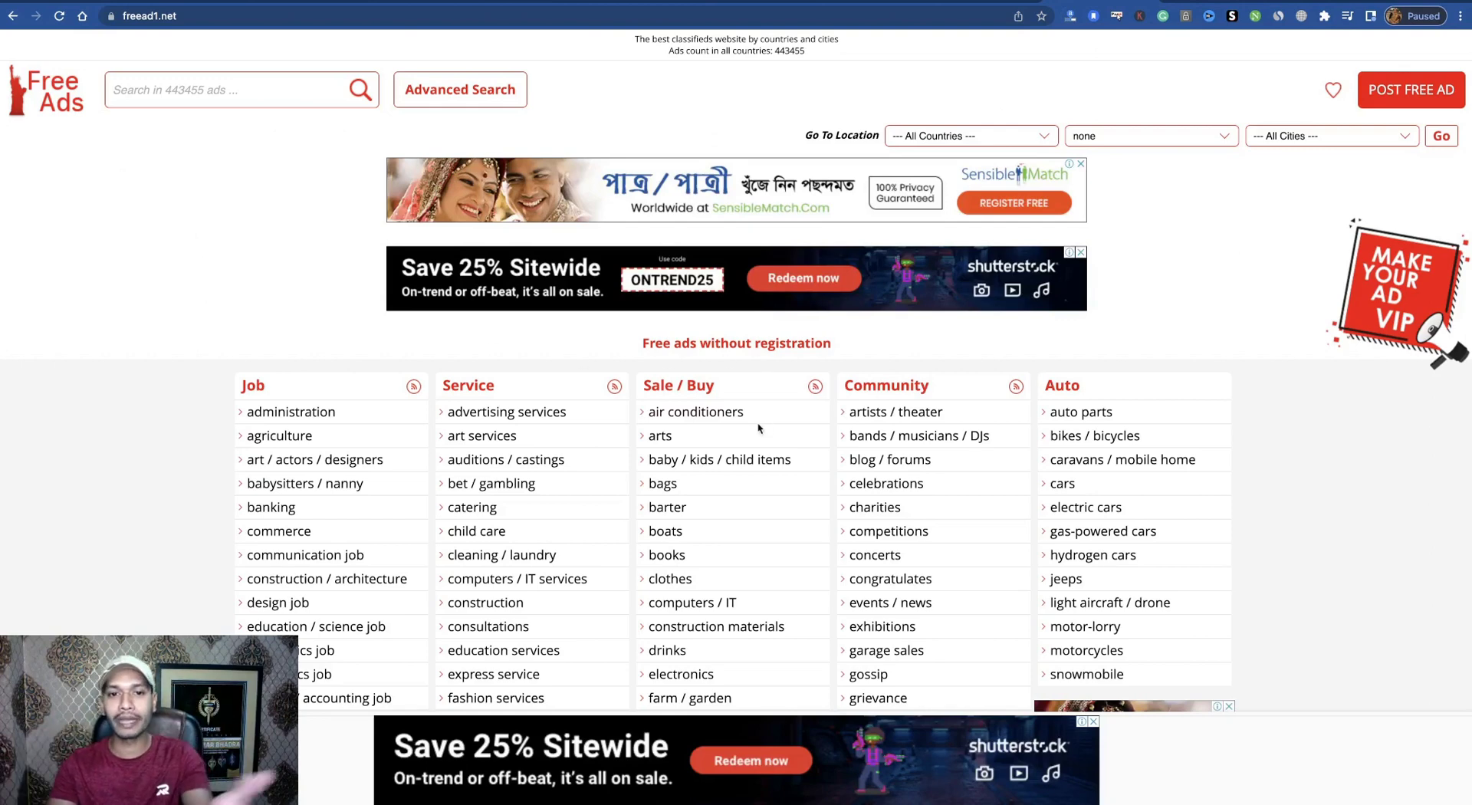
scroll(759, 428, "down", 3)
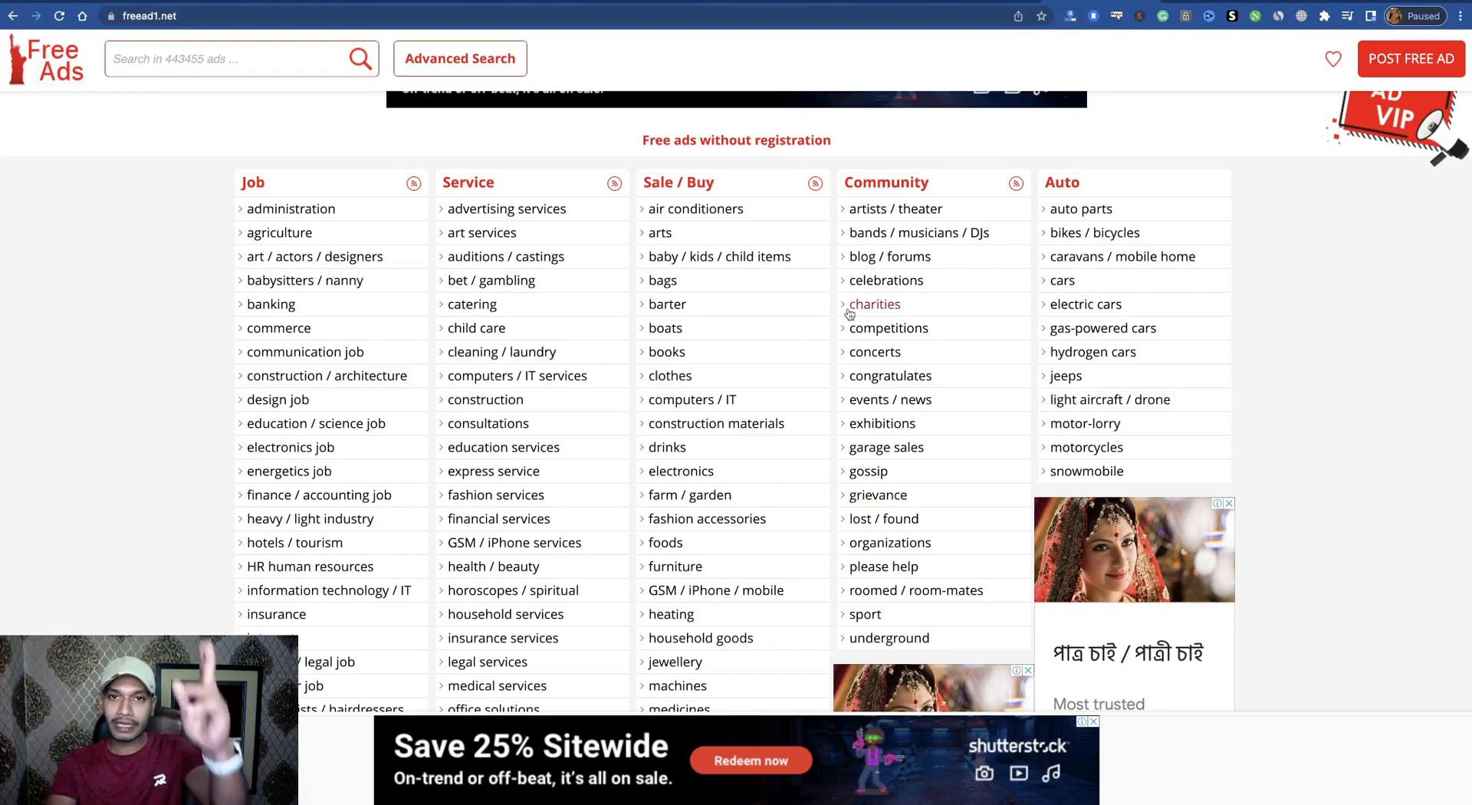
scroll(844, 329, "down", 2)
scroll(828, 368, "up", 5)
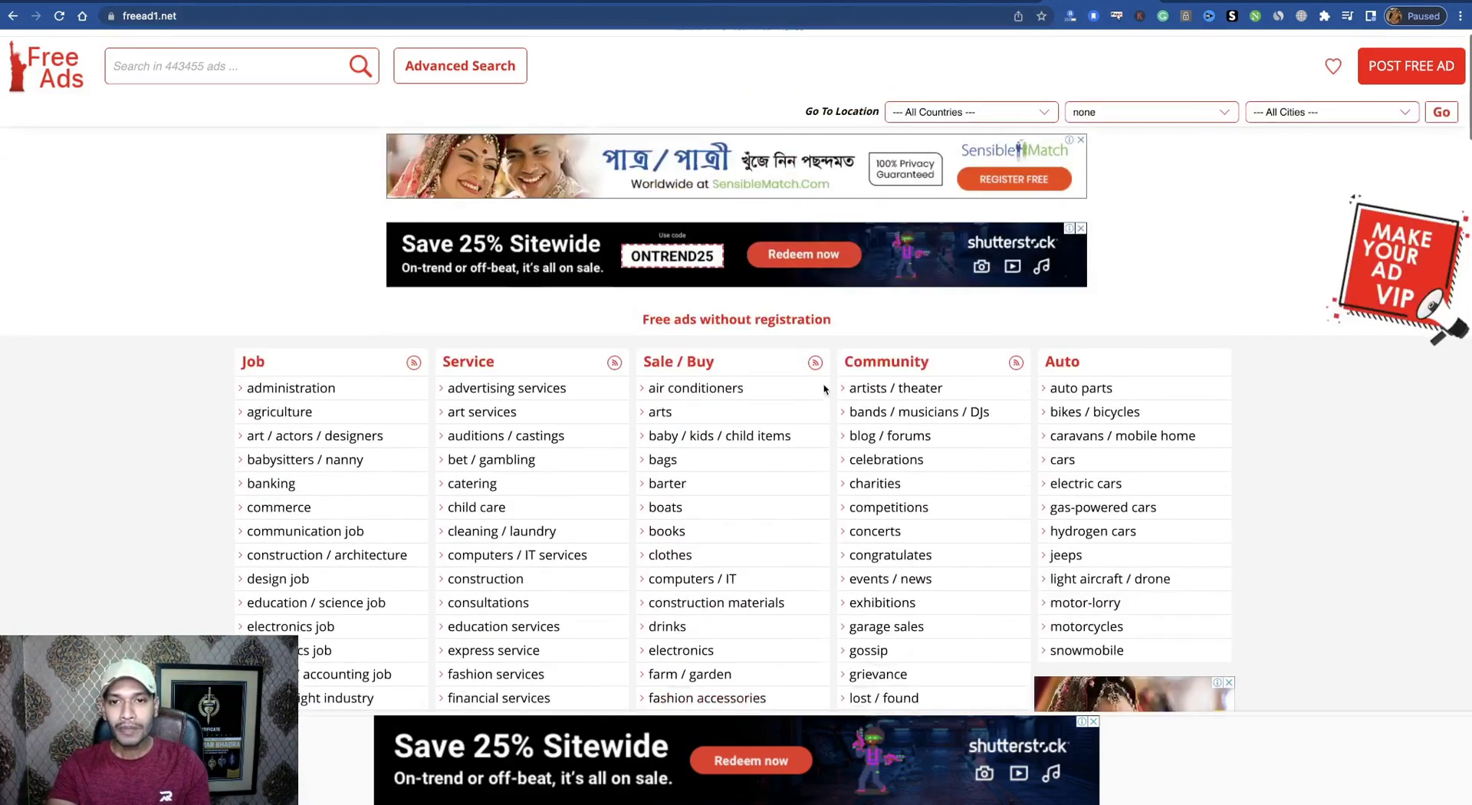
scroll(820, 397, "down", 5)
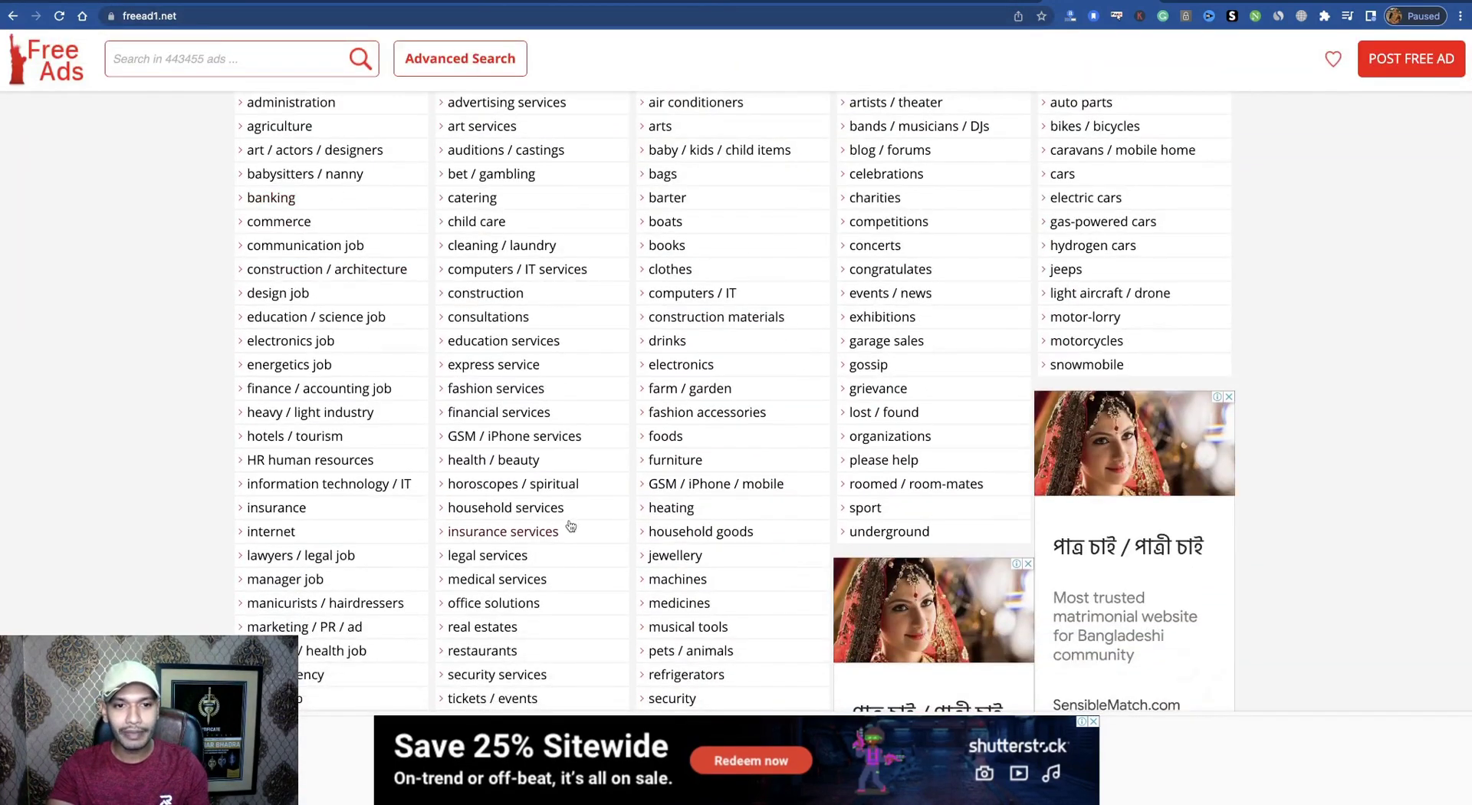
scroll(519, 474, "up", 6)
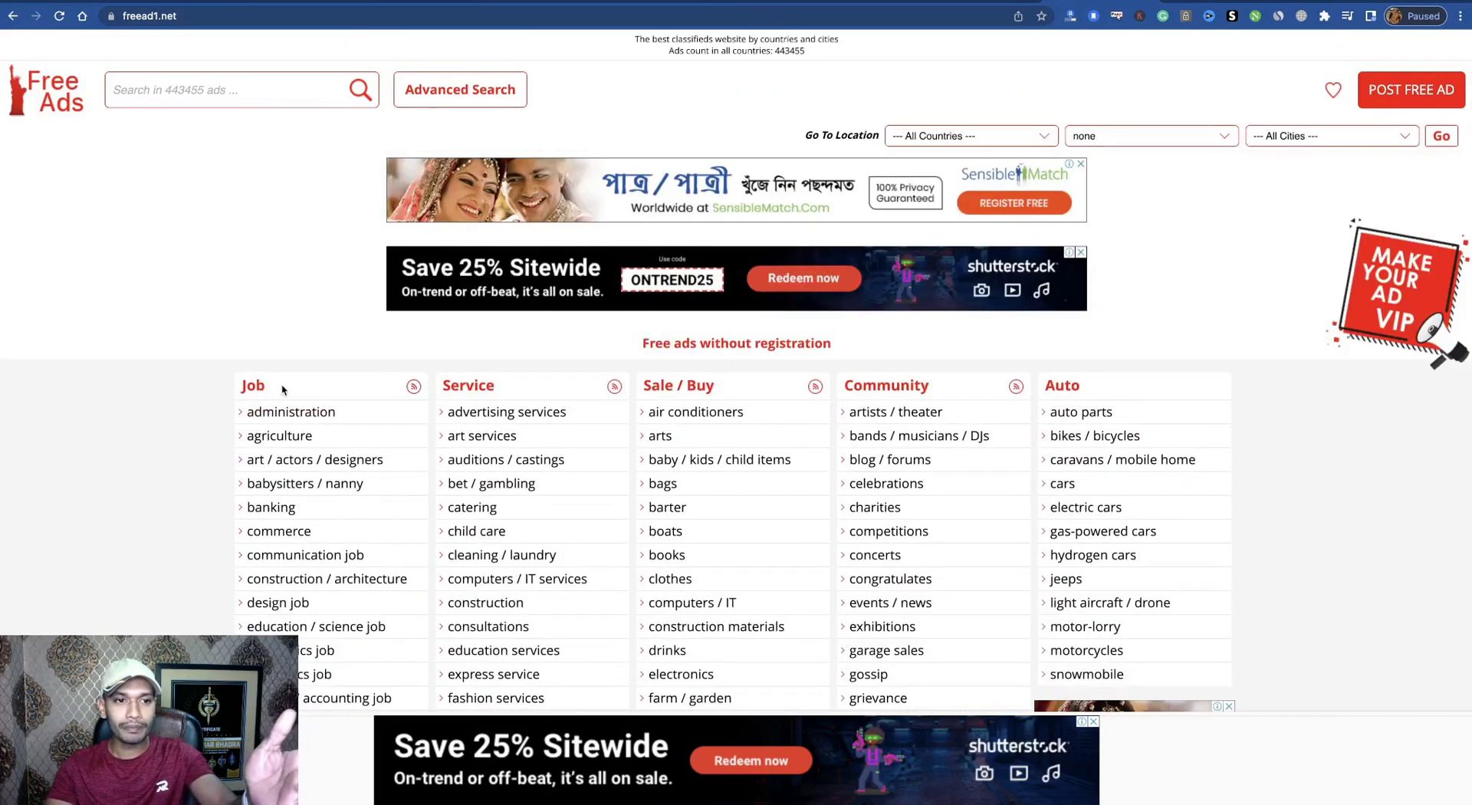
scroll(327, 352, "down", 3)
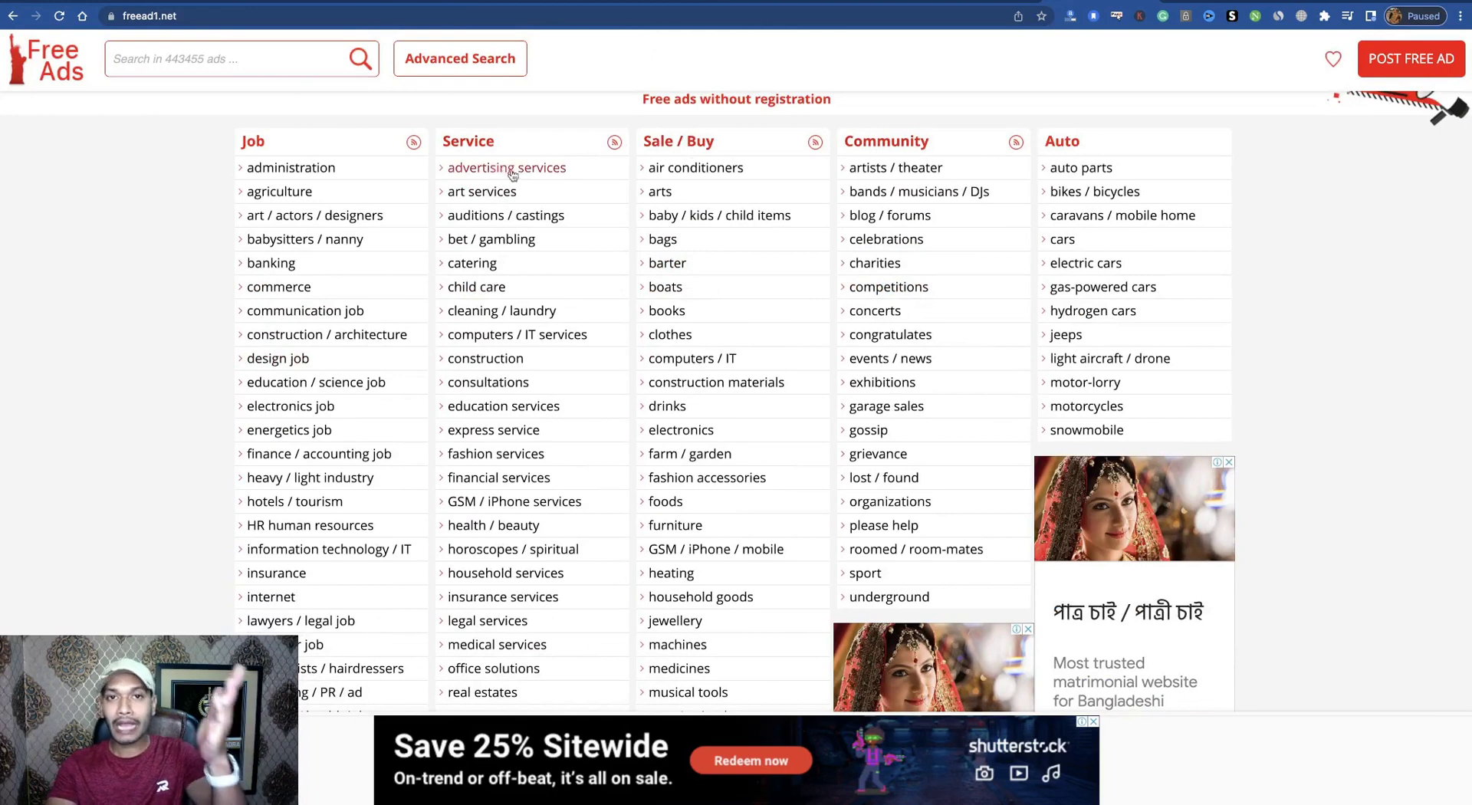
scroll(469, 391, "down", 3)
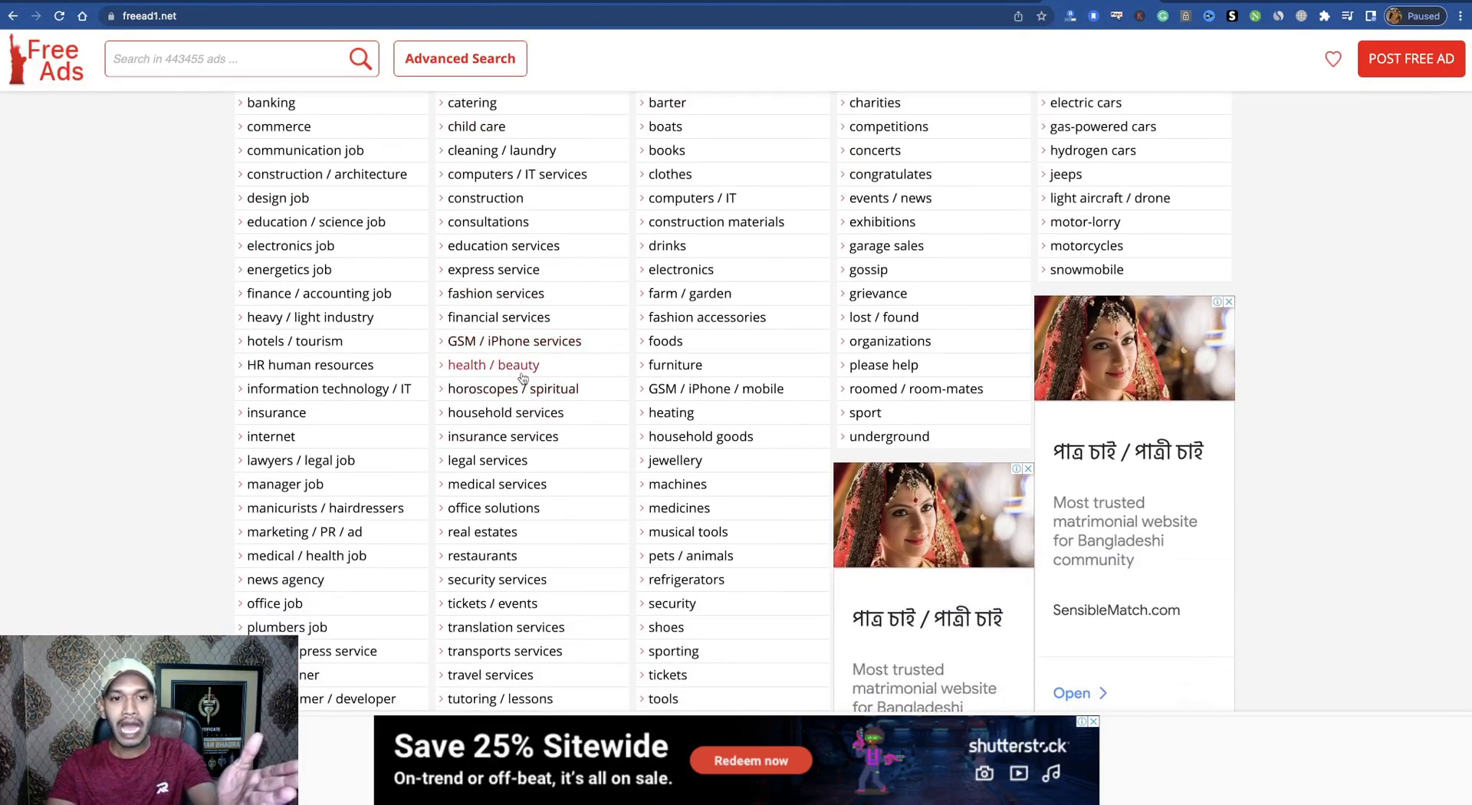
scroll(520, 397, "up", 5)
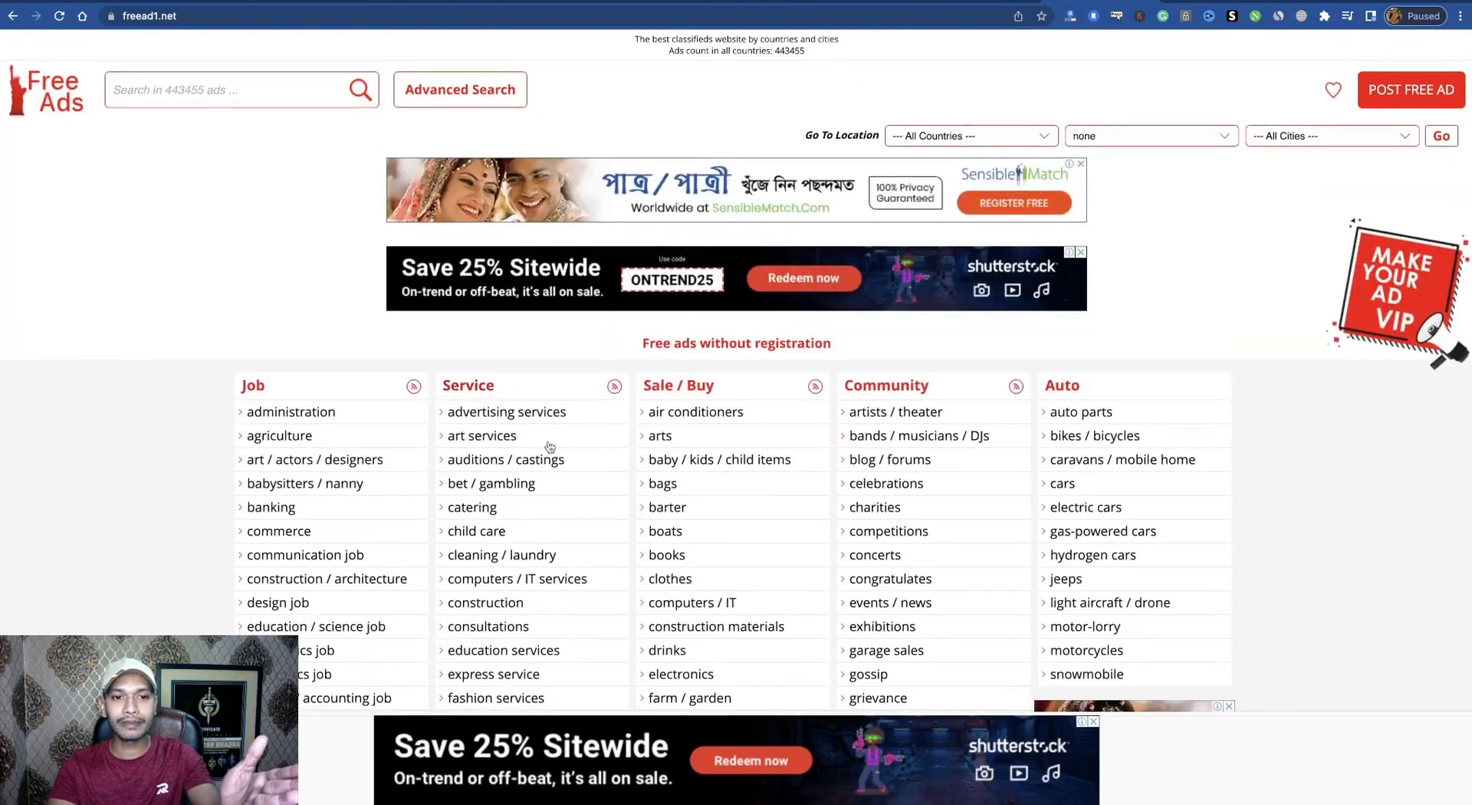
scroll(552, 453, "down", 7)
scroll(560, 458, "up", 5)
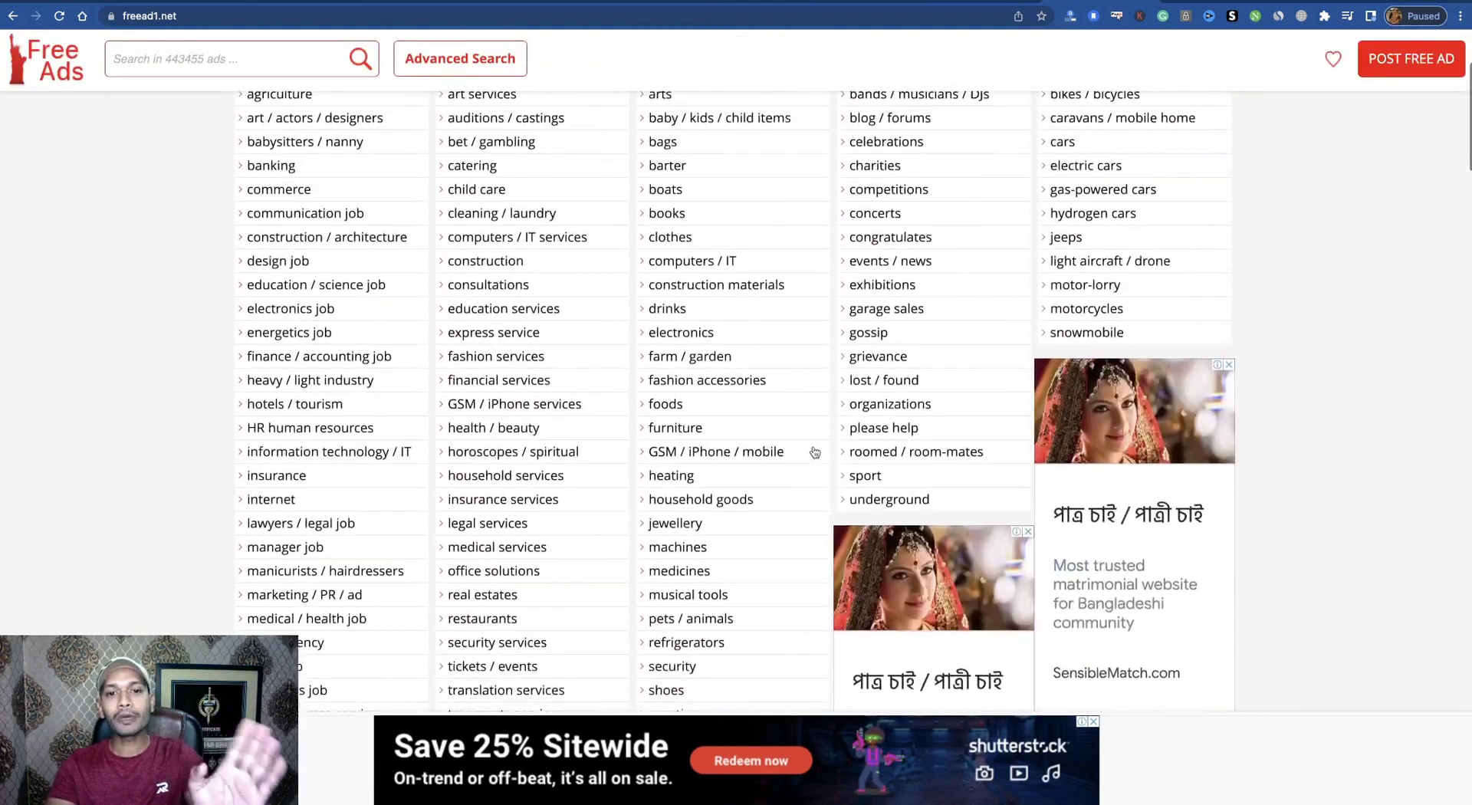
scroll(814, 451, "up", 1)
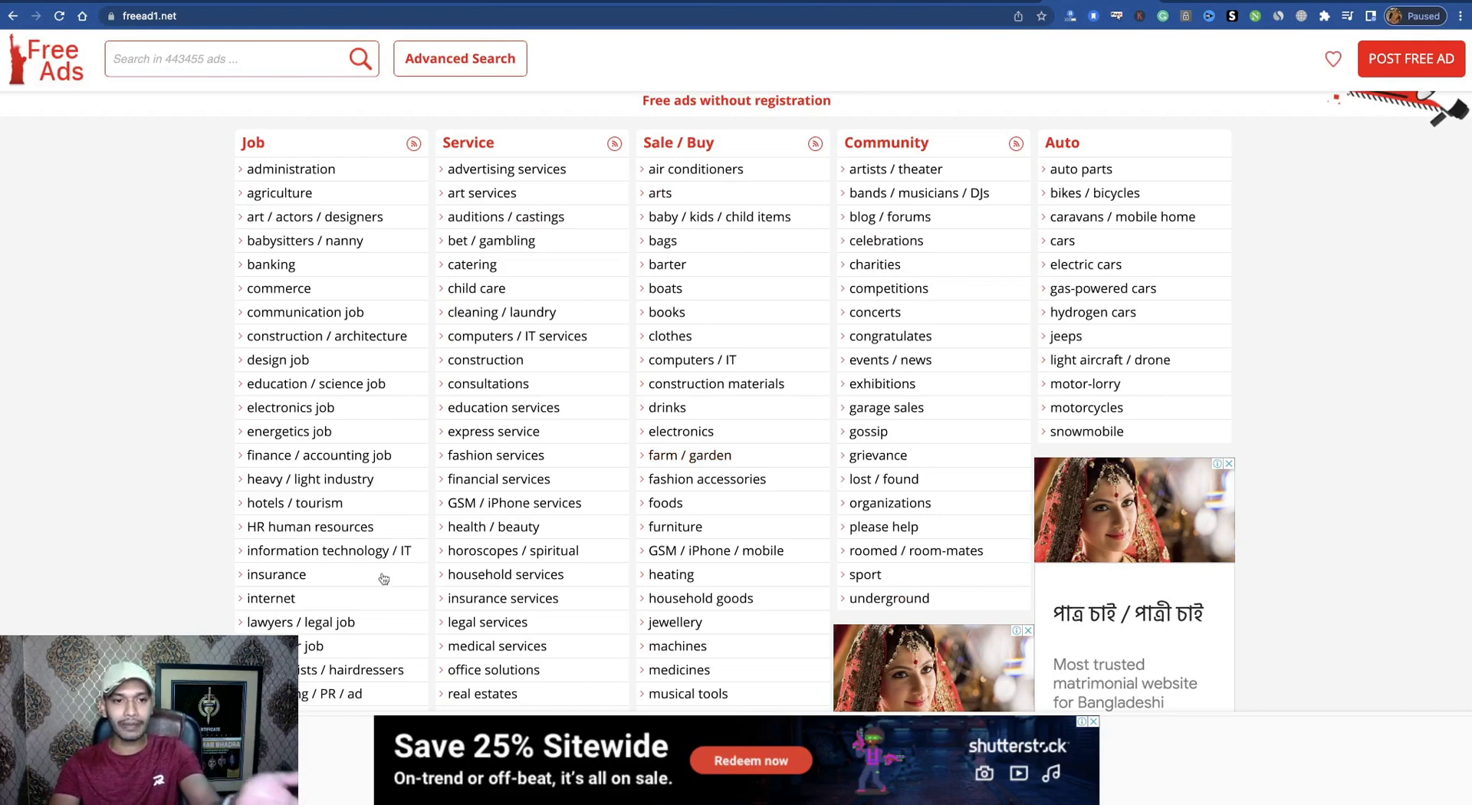
scroll(1120, 366, "up", 3)
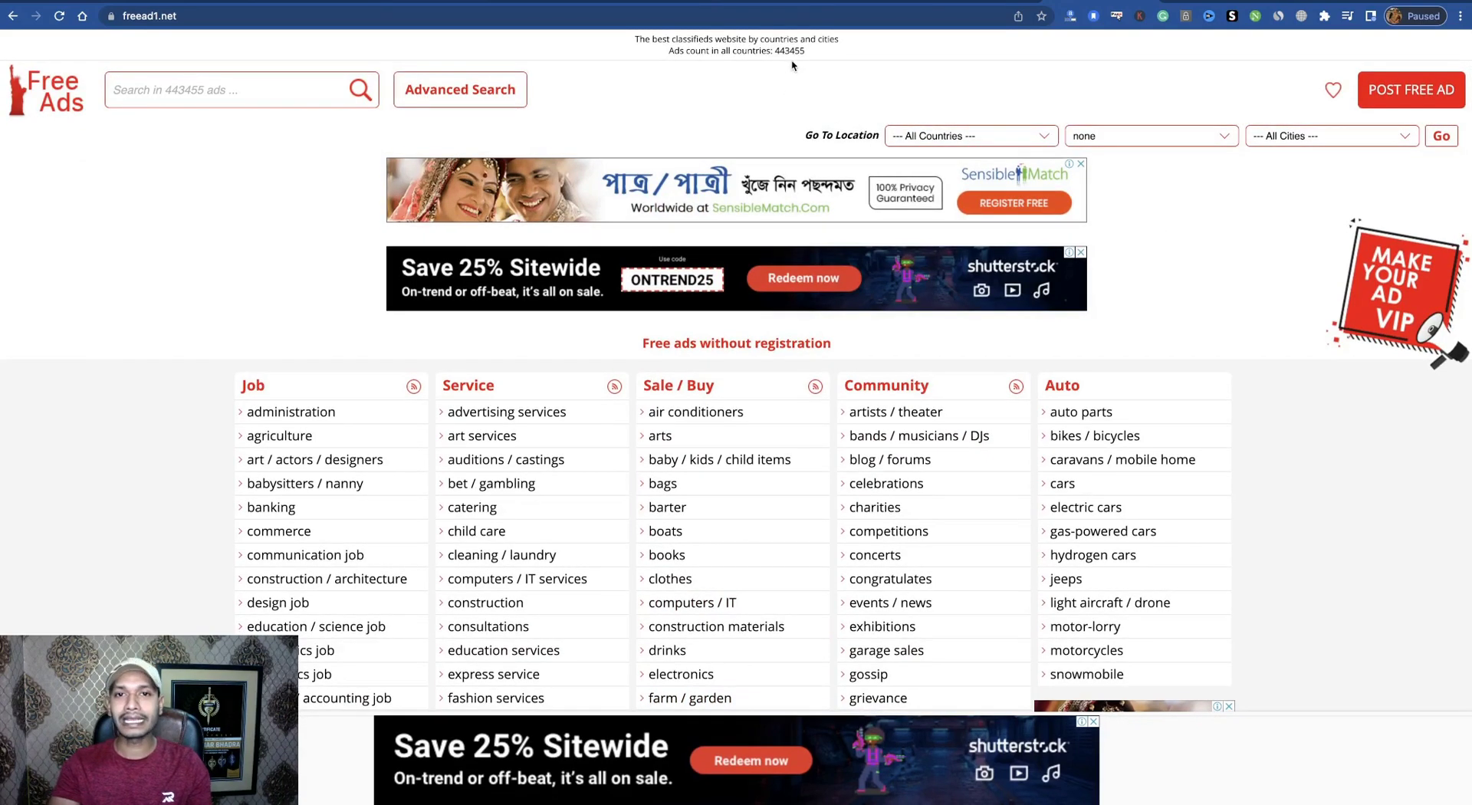
left_click_drag(809, 54, 777, 51)
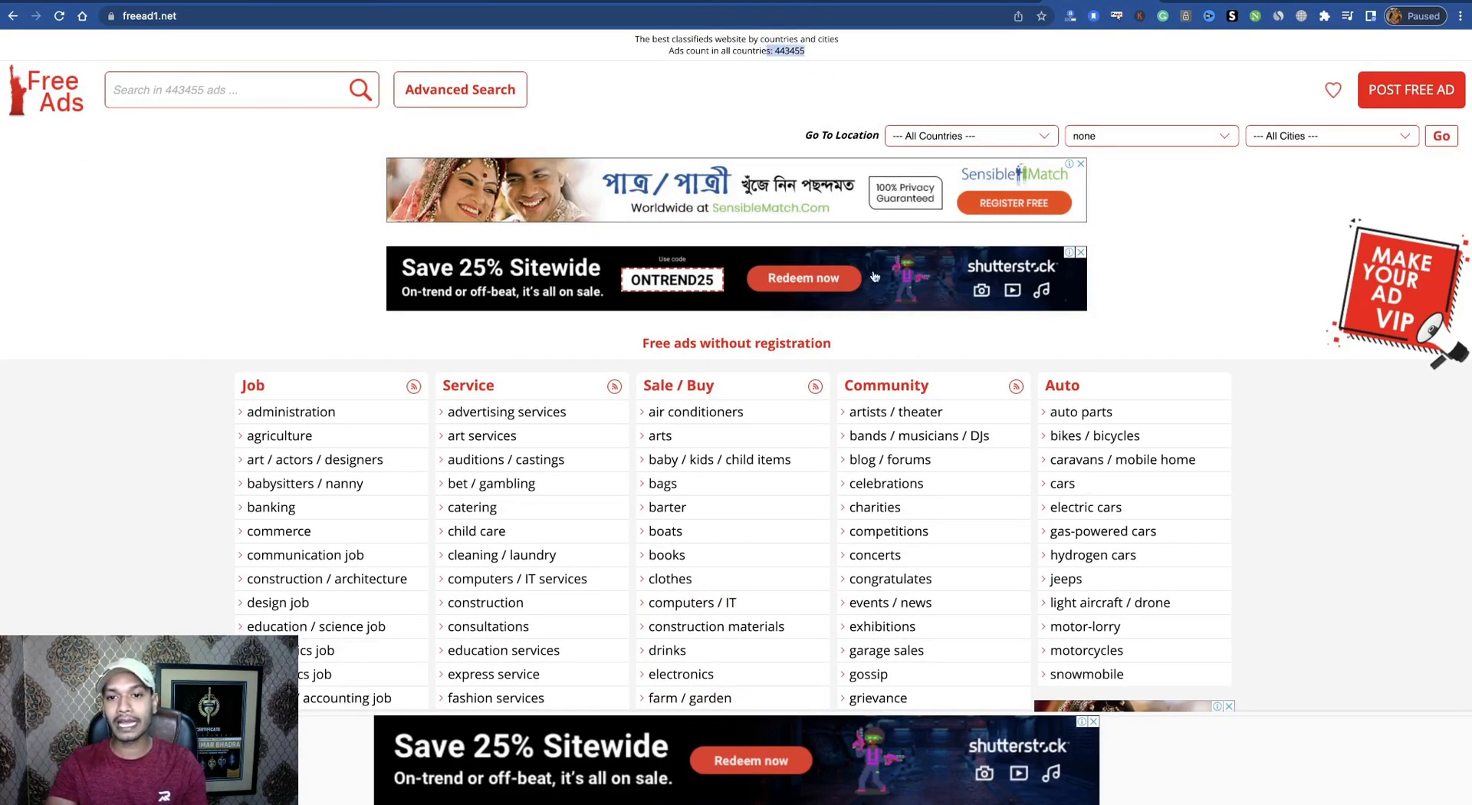
scroll(874, 276, "down", 20)
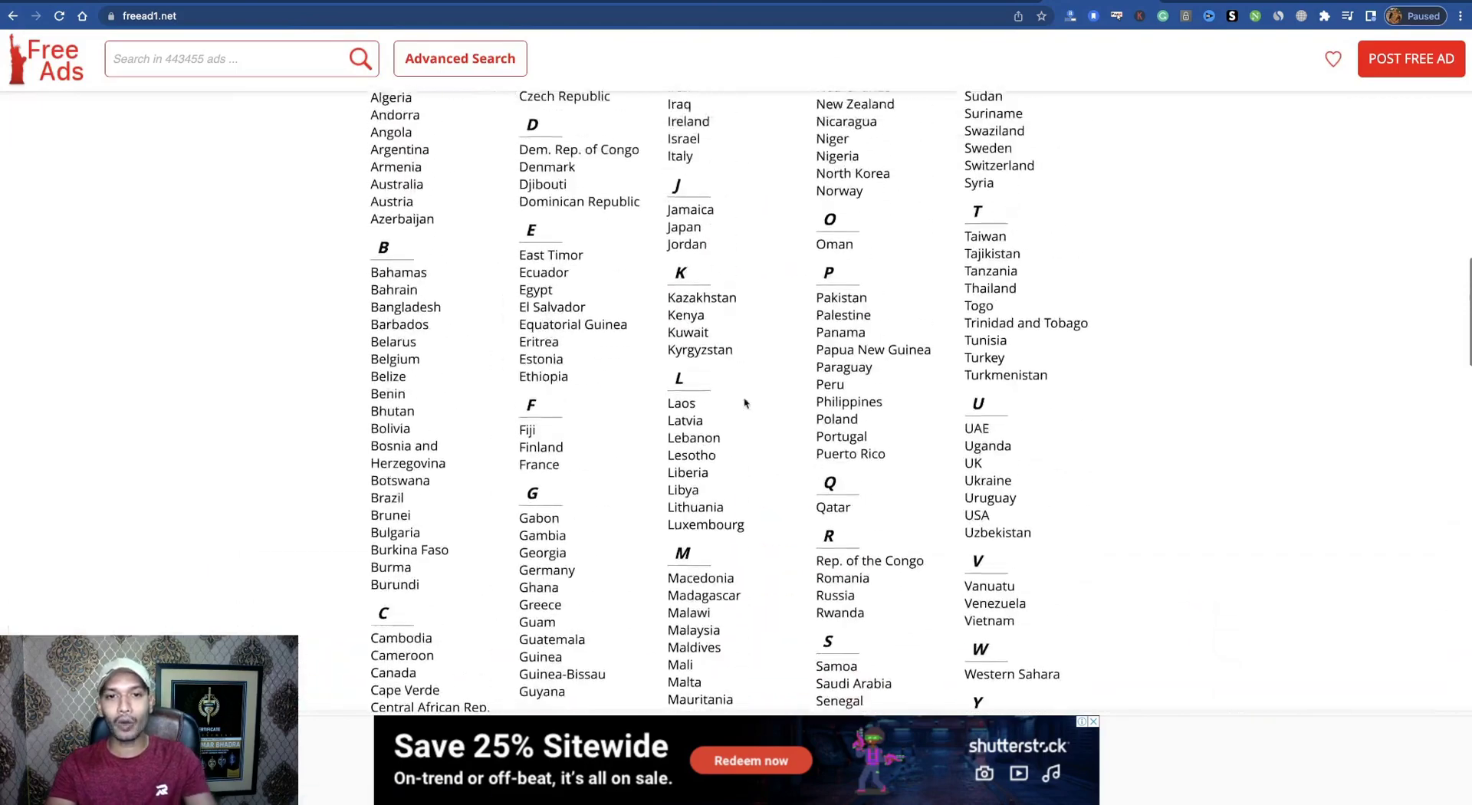
scroll(743, 402, "up", 2)
scroll(691, 465, "down", 5)
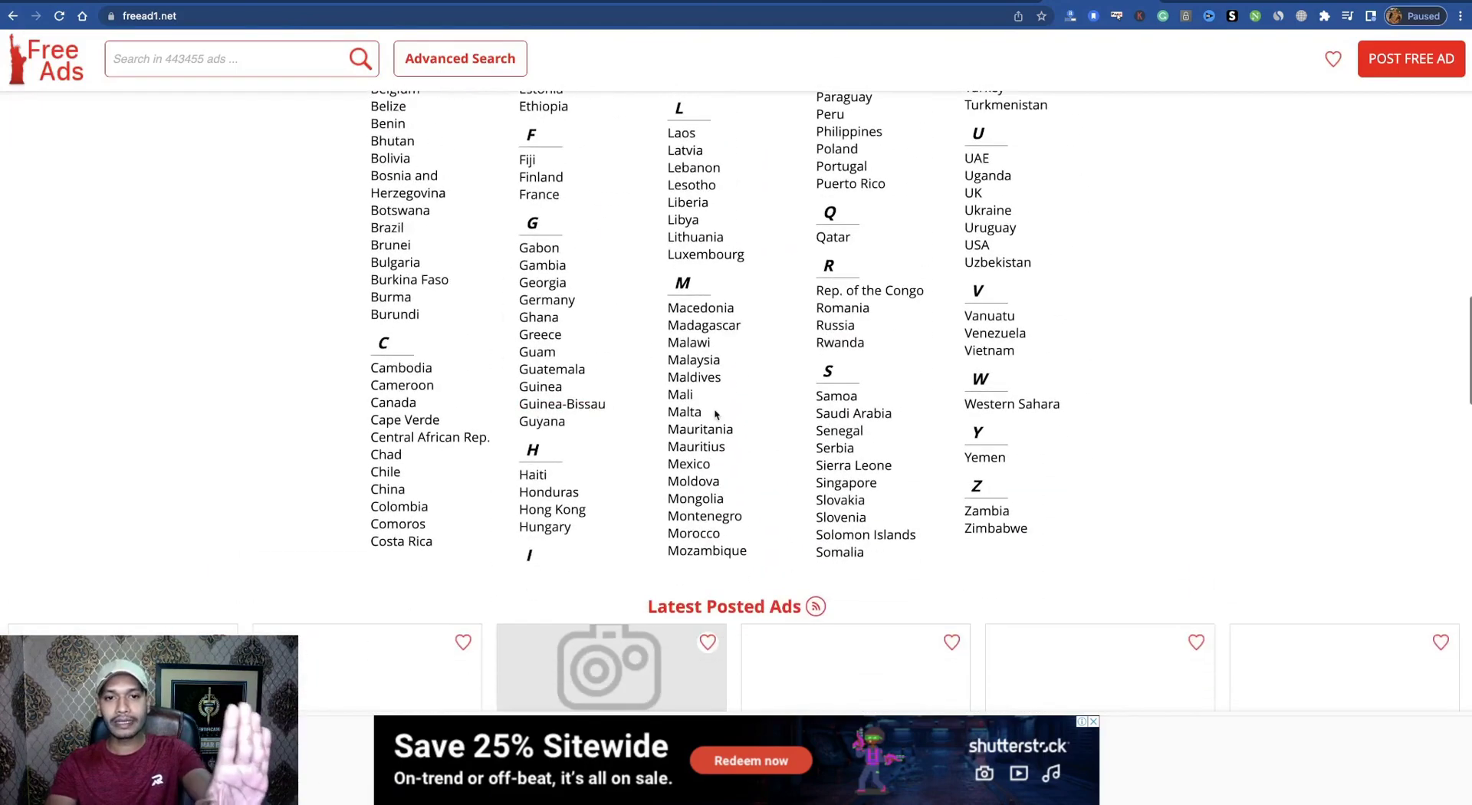
scroll(716, 414, "up", 10)
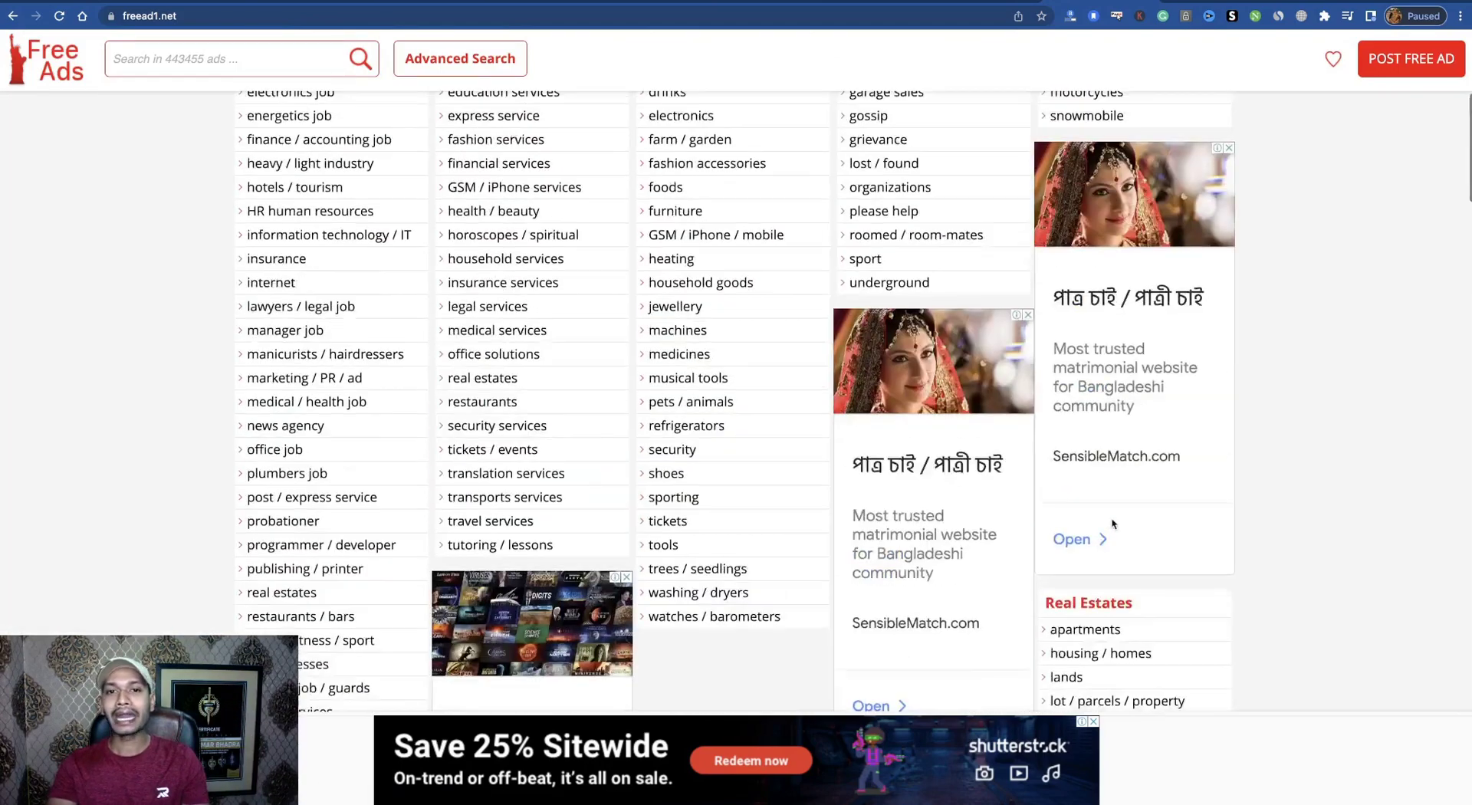
scroll(1114, 524, "up", 8)
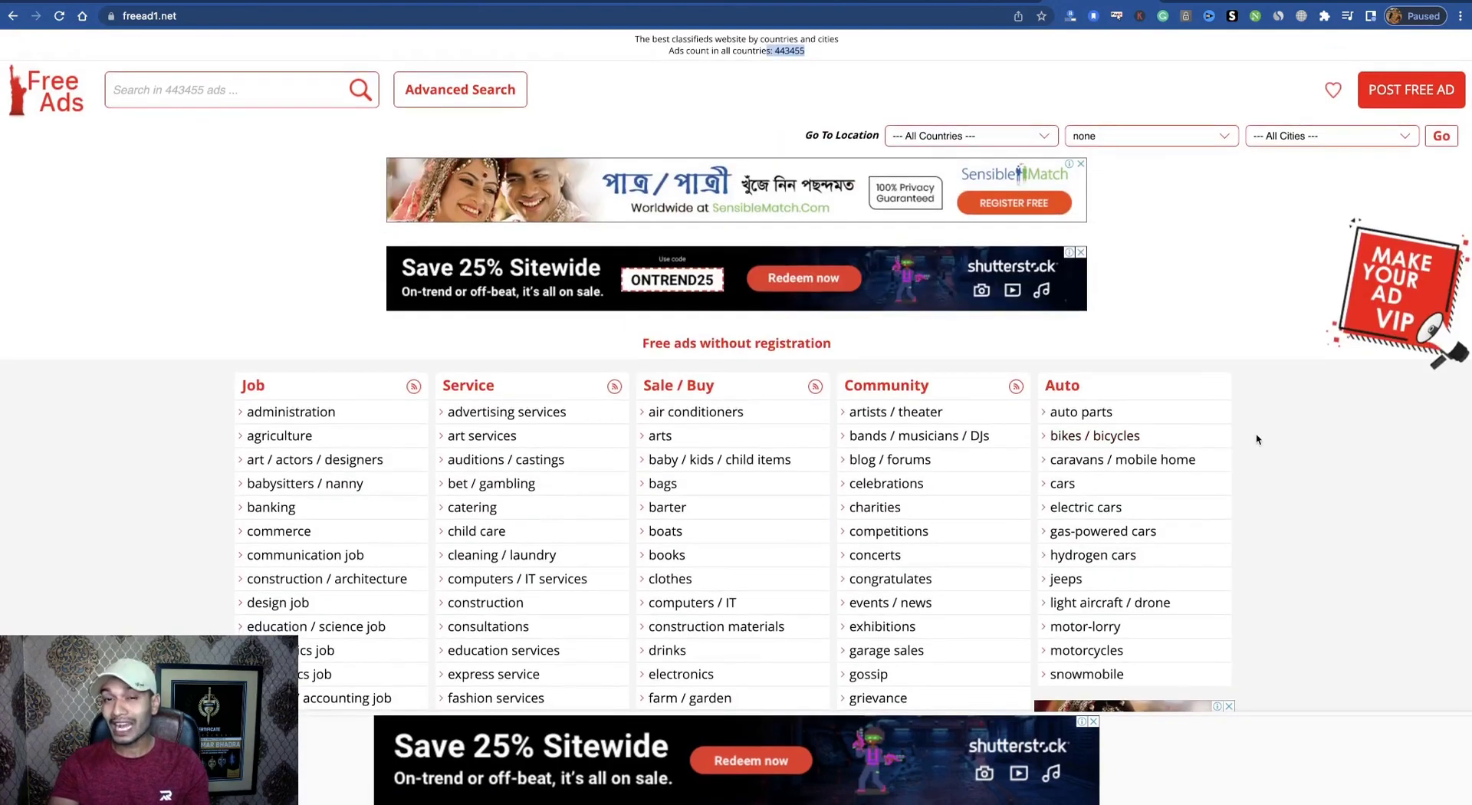
Open the form for posting a free ad on freead1.net
left_click(1408, 100)
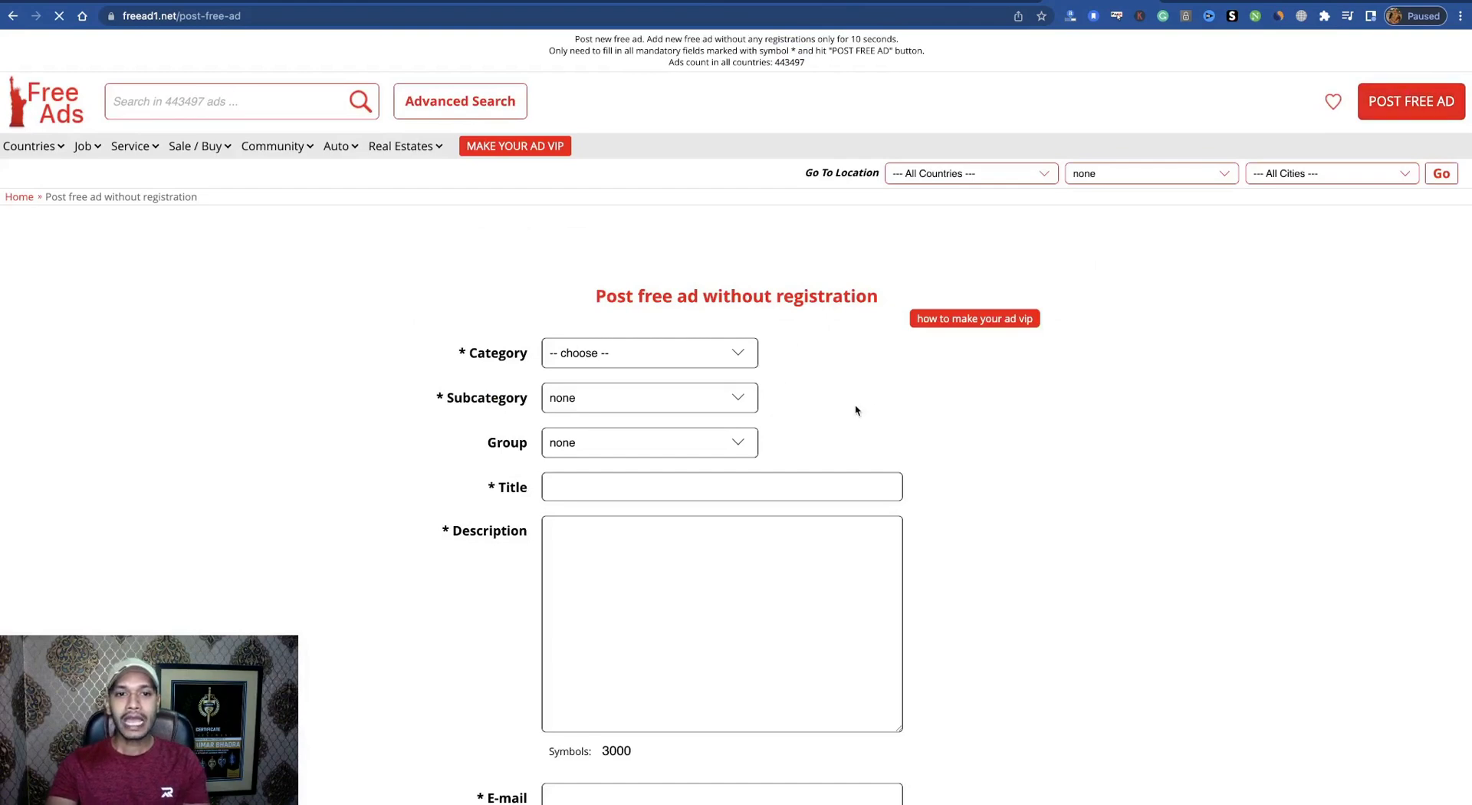
scroll(923, 384, "down", 1)
scroll(723, 236, "down", 4)
scroll(700, 315, "up", 5)
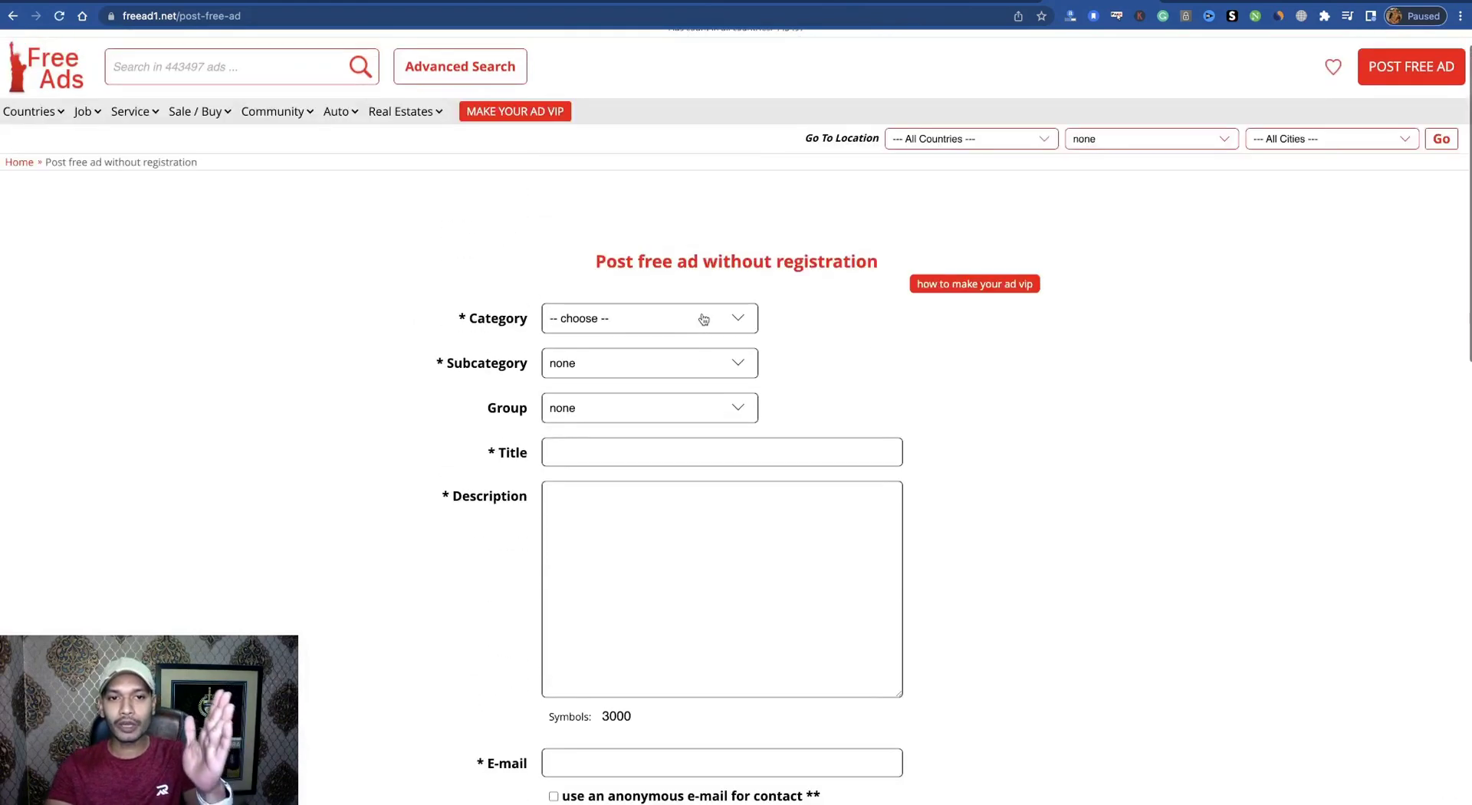
File the ad under category Service with the health / beauty subcategory
left_click(553, 327)
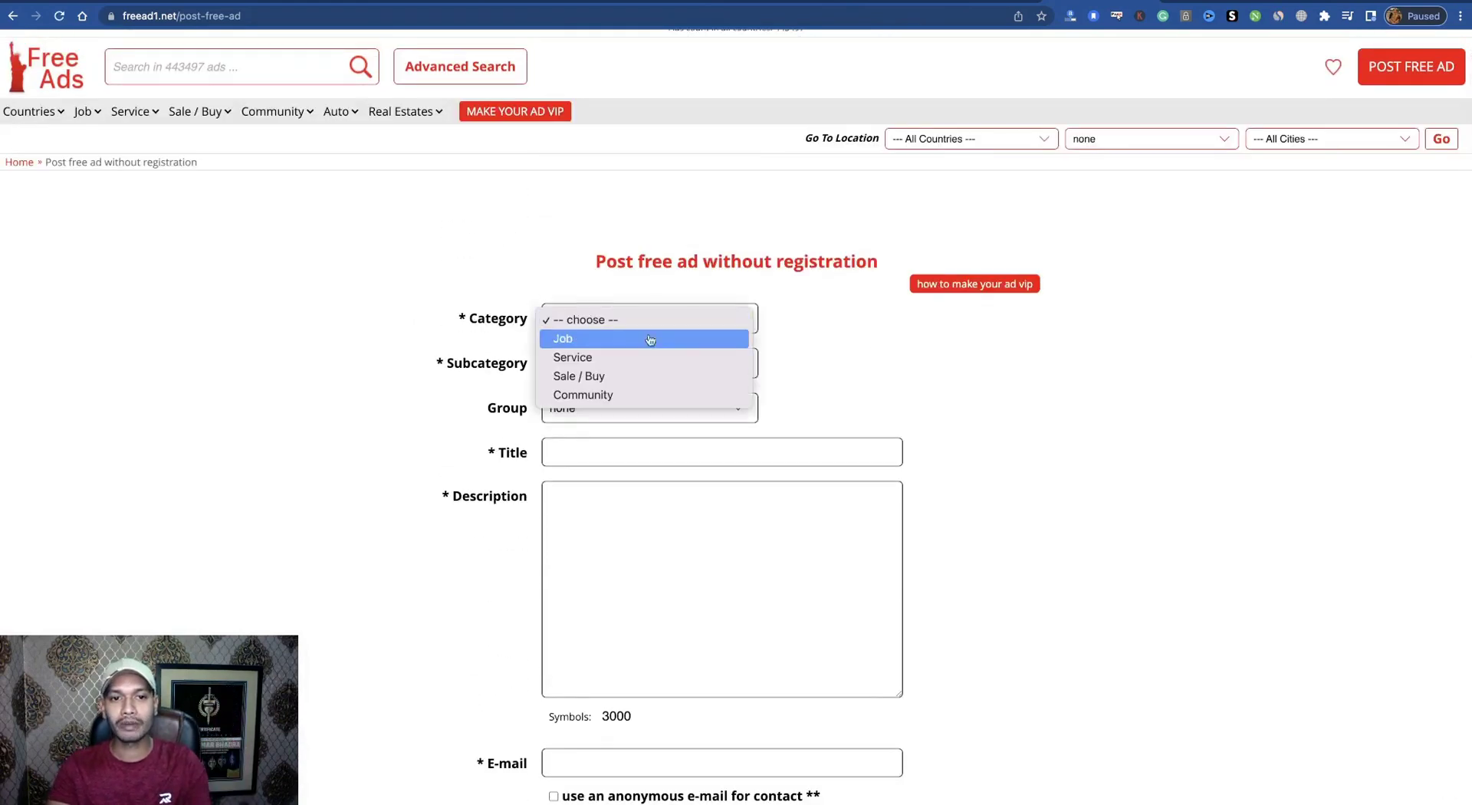
left_click(587, 359)
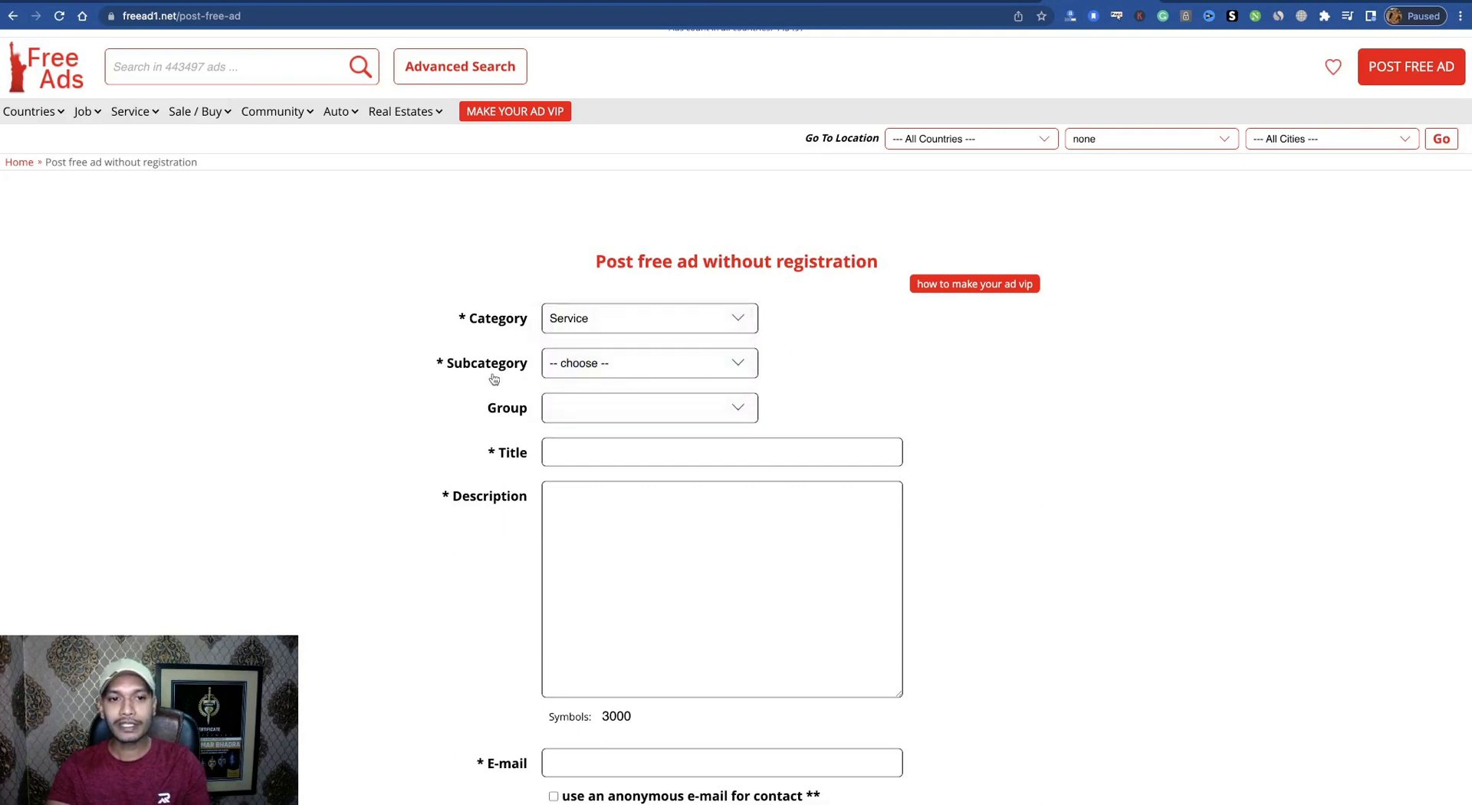
left_click(555, 368)
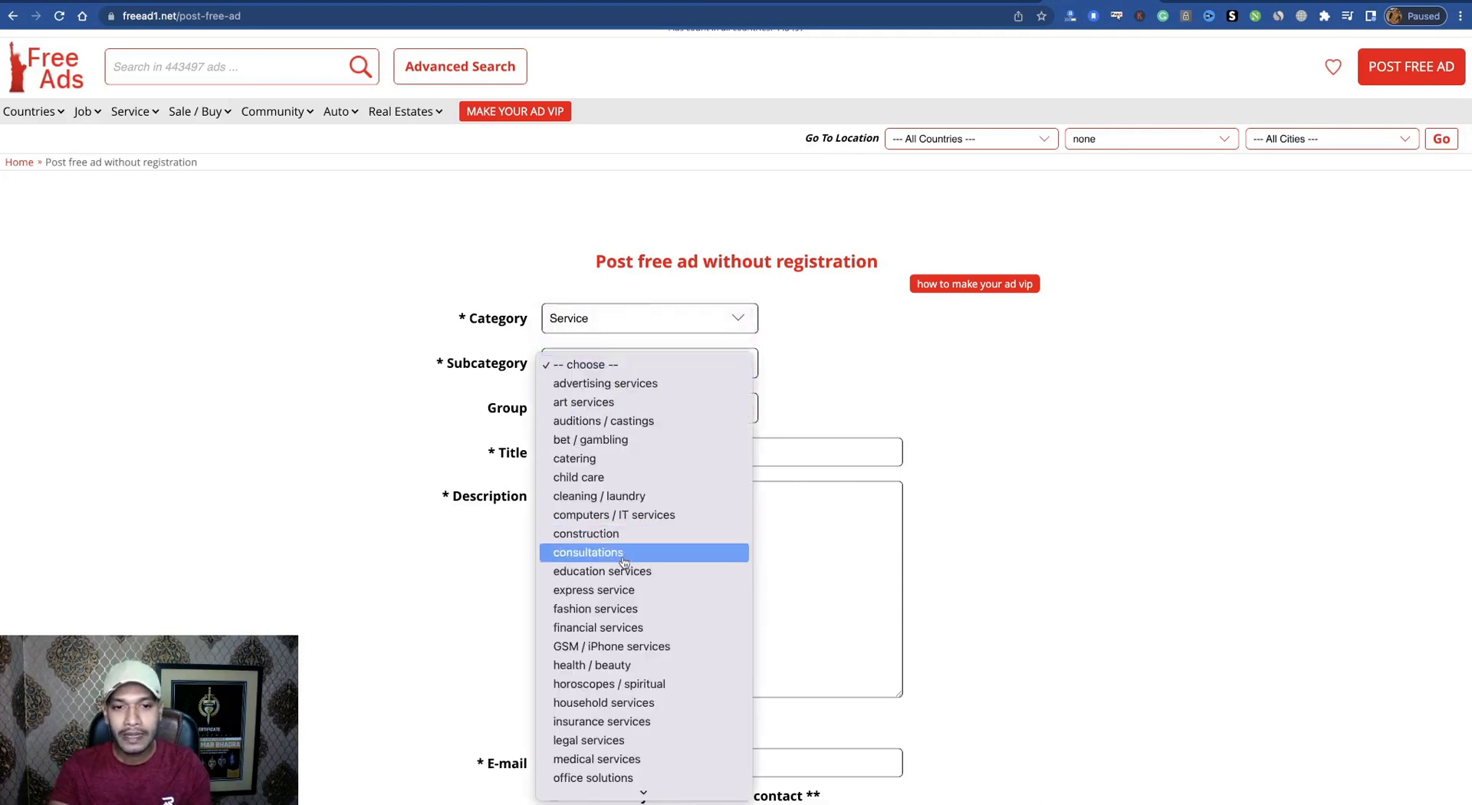
scroll(623, 526, "down", 3)
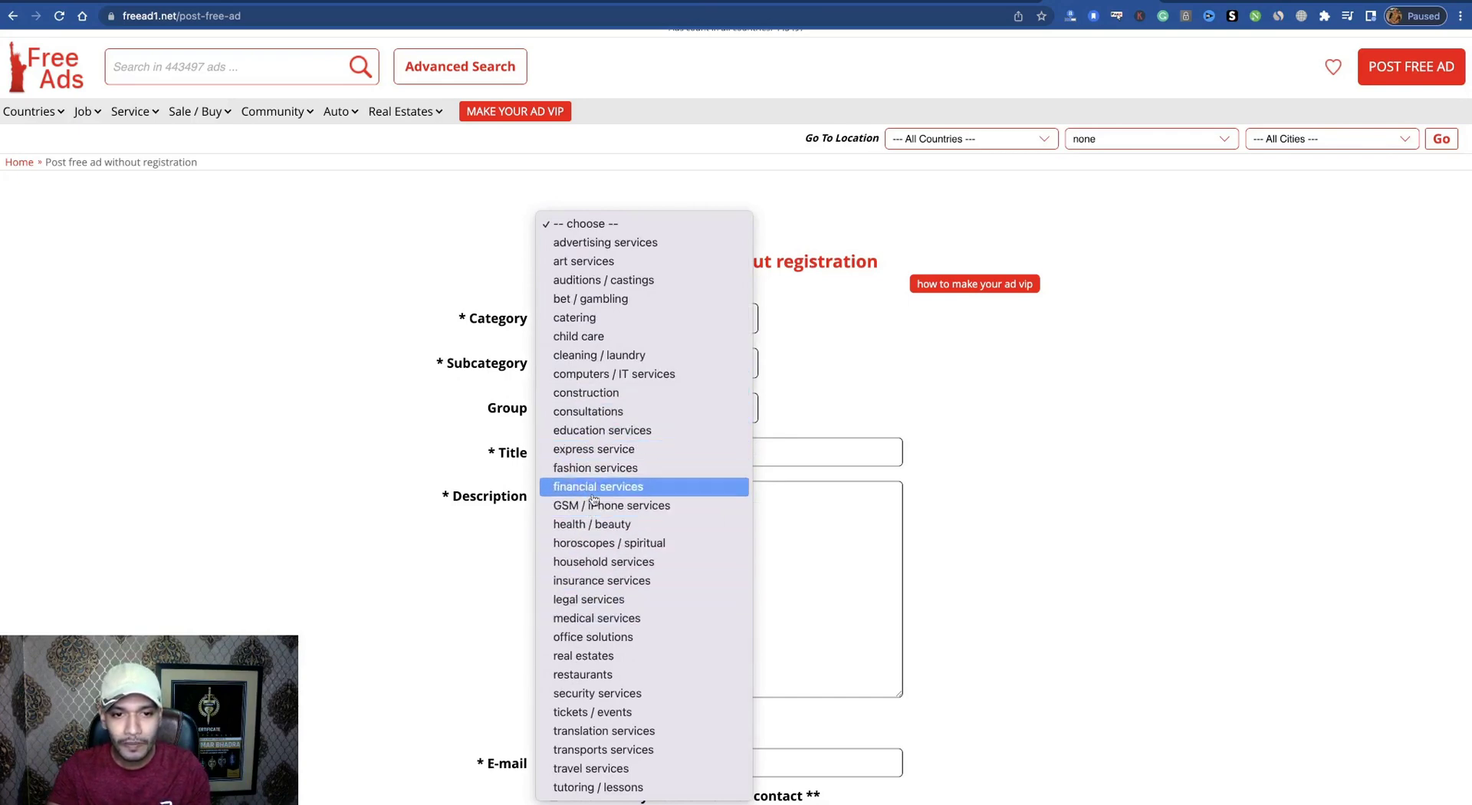
left_click(591, 526)
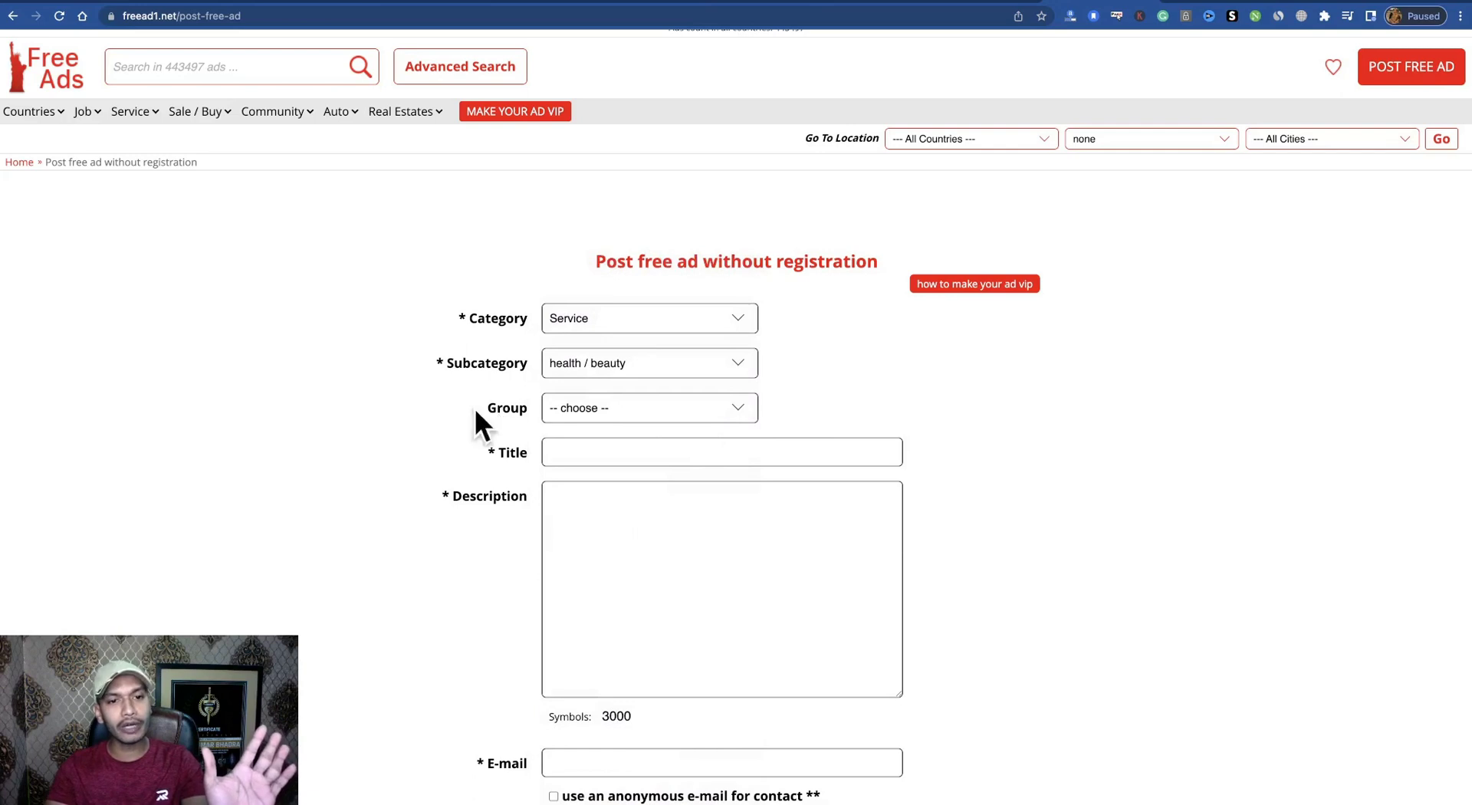
left_click(606, 453)
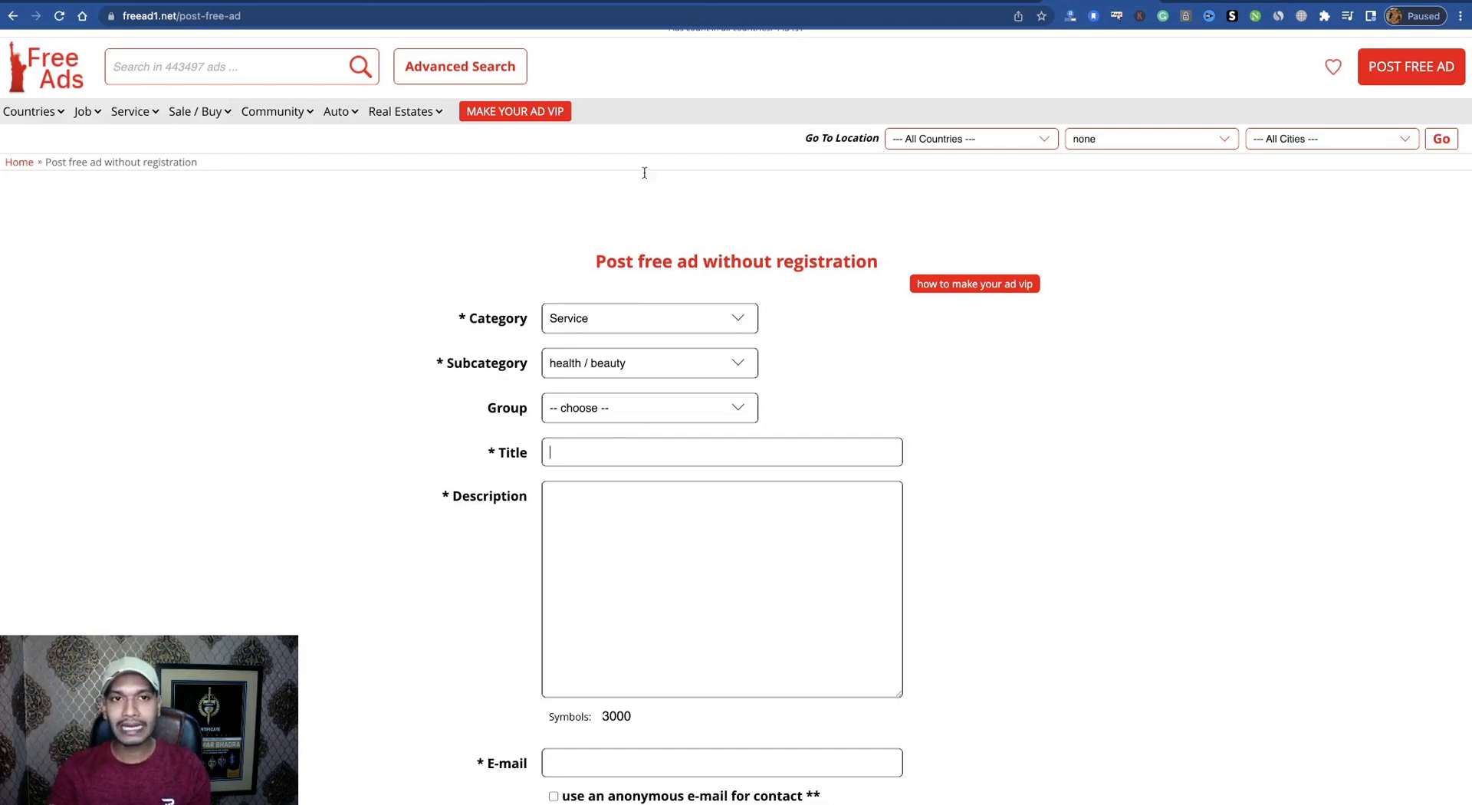
Copy the 'Weight Loss Herbal Supplement Cleanse and Detox' headline from the Amazon product page
left_click(515, 2)
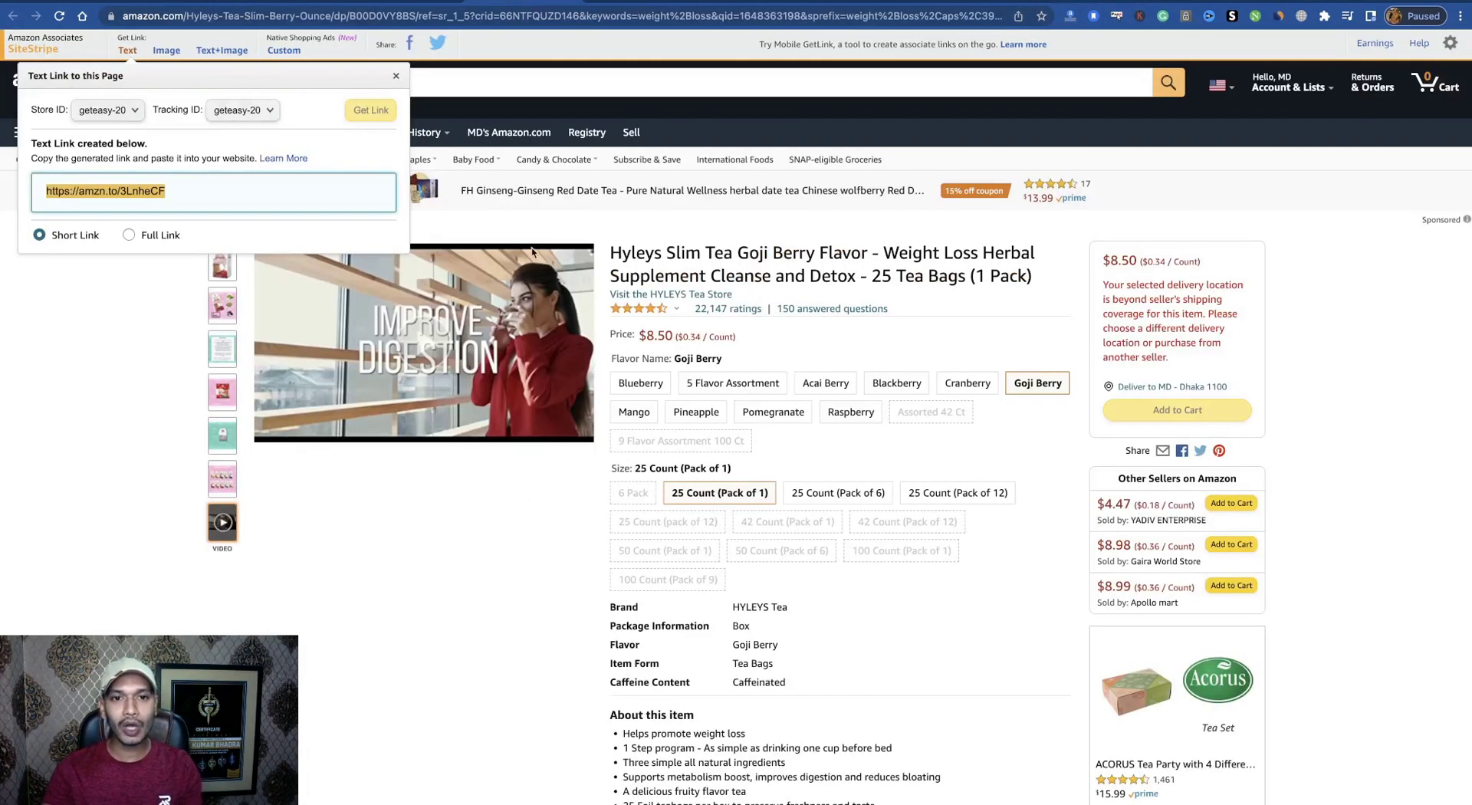
left_click(416, 498)
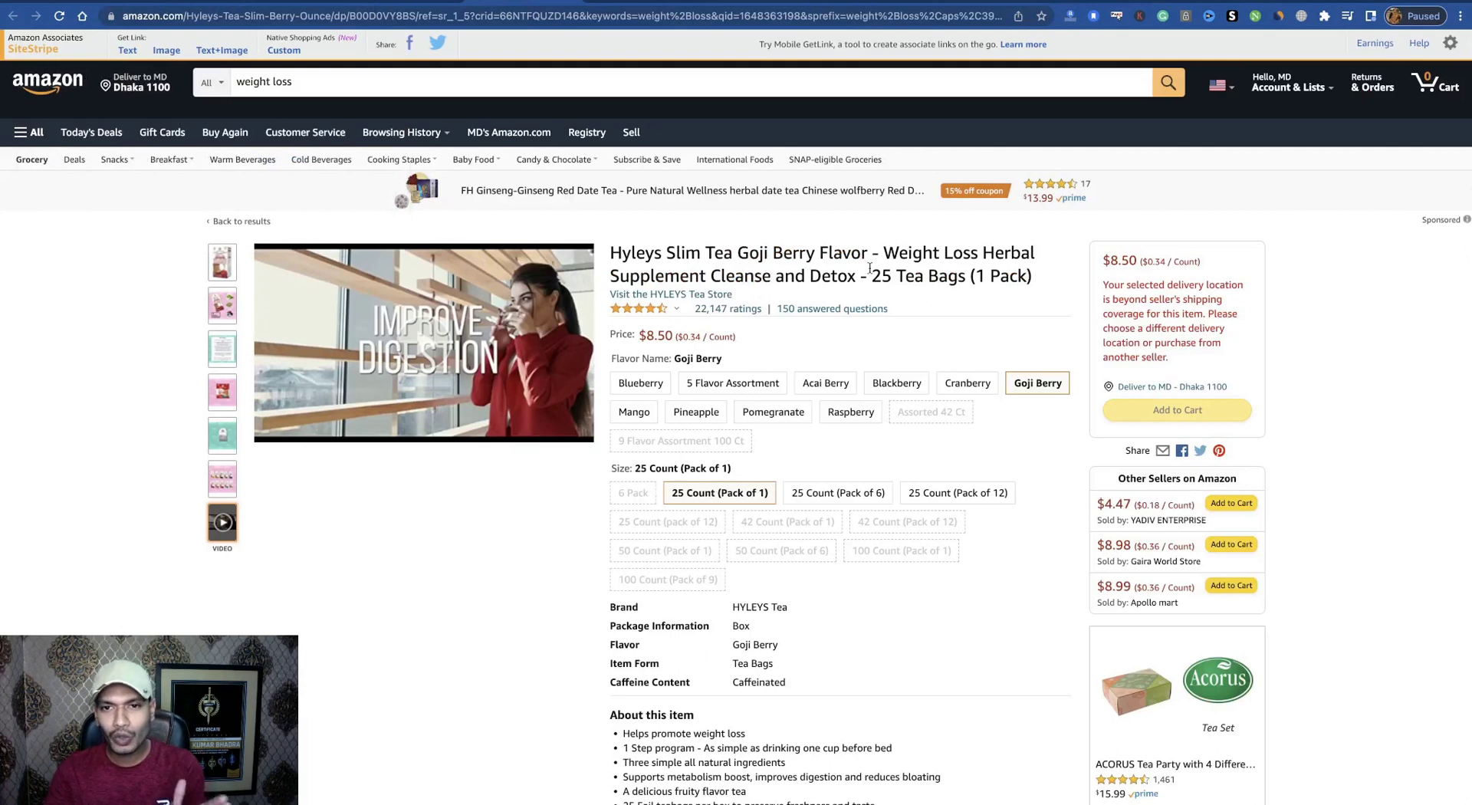
left_click_drag(885, 252, 850, 274)
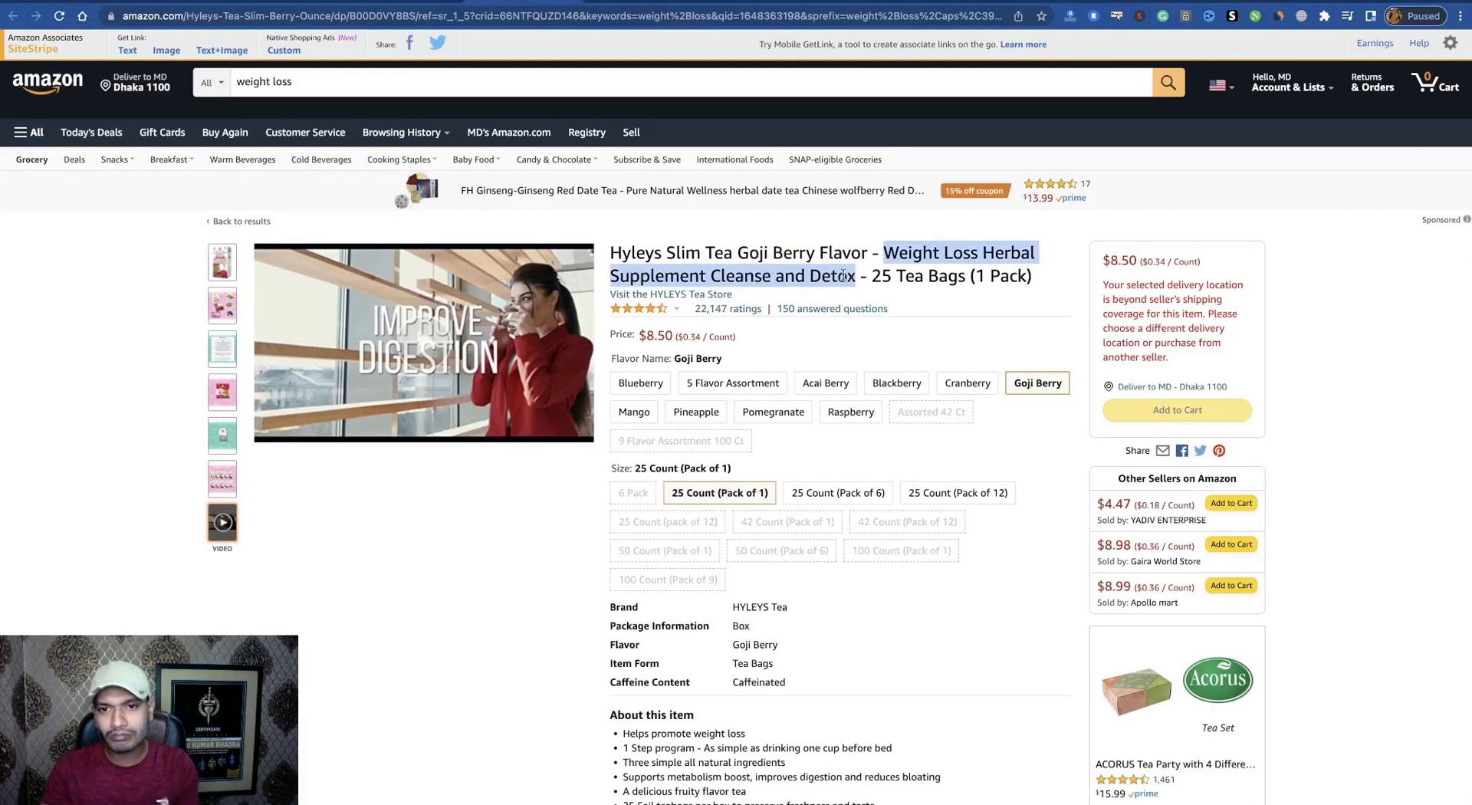
right_click(843, 274)
left_click(865, 308)
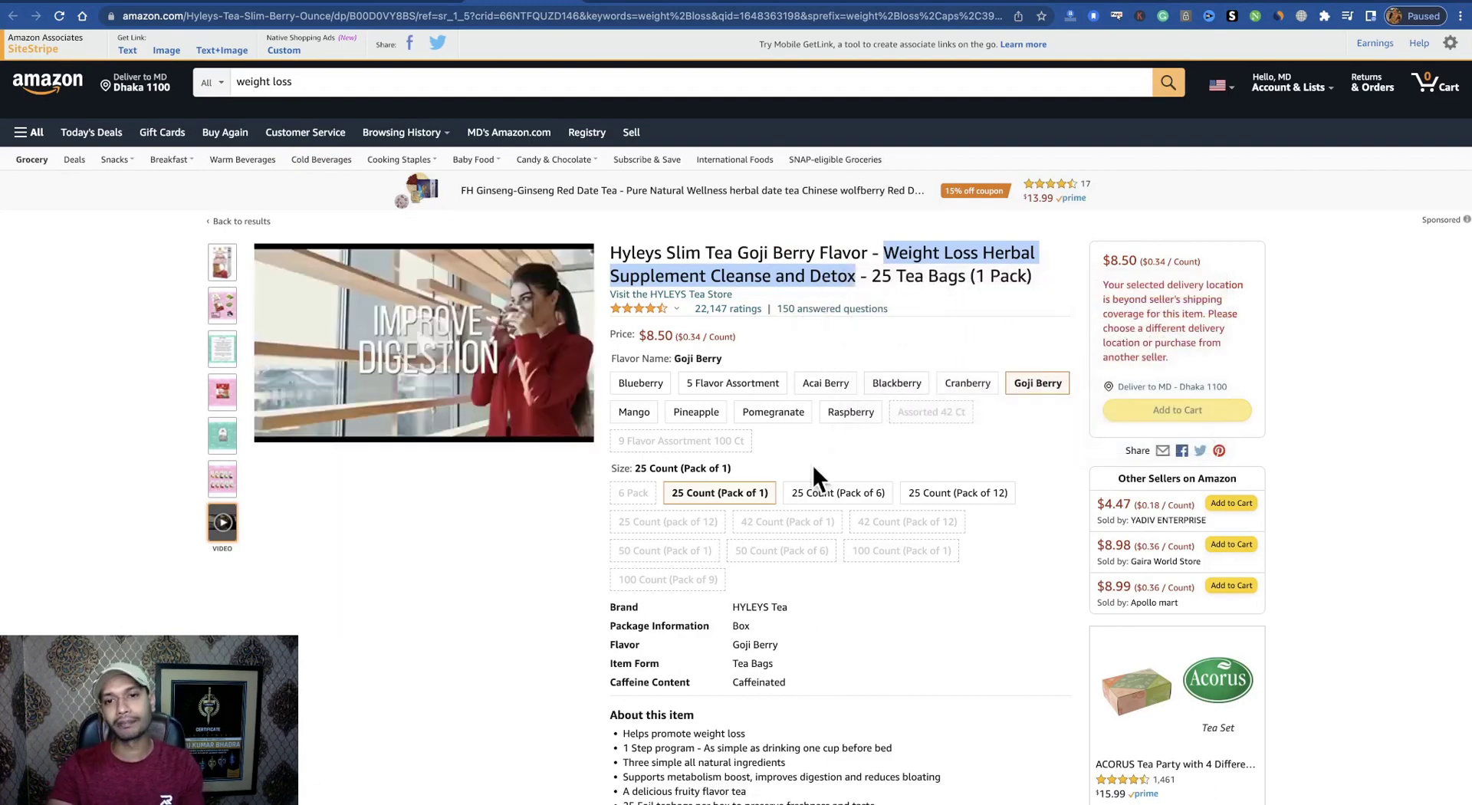
scroll(812, 462, "down", 5)
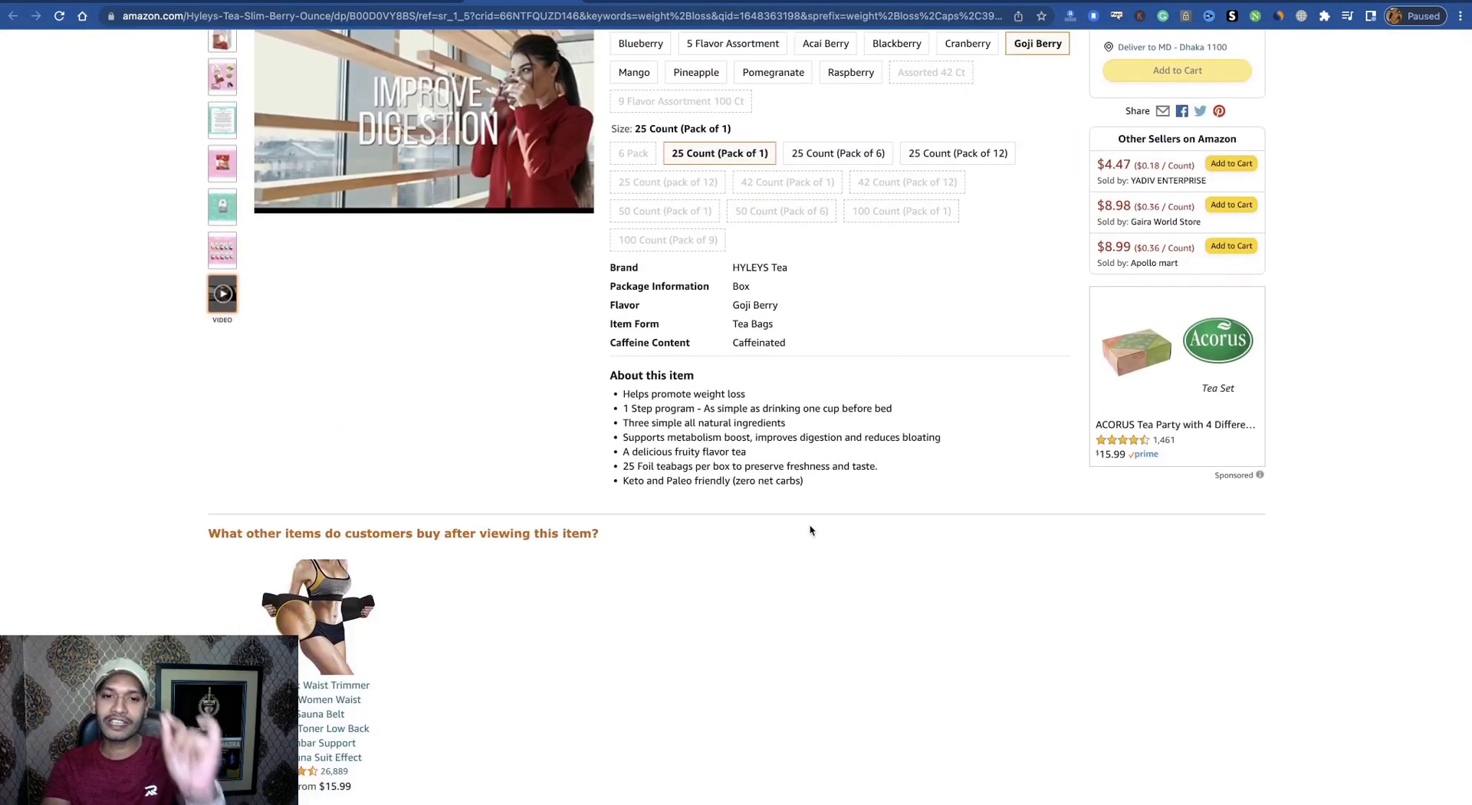
scroll(810, 530, "down", 8)
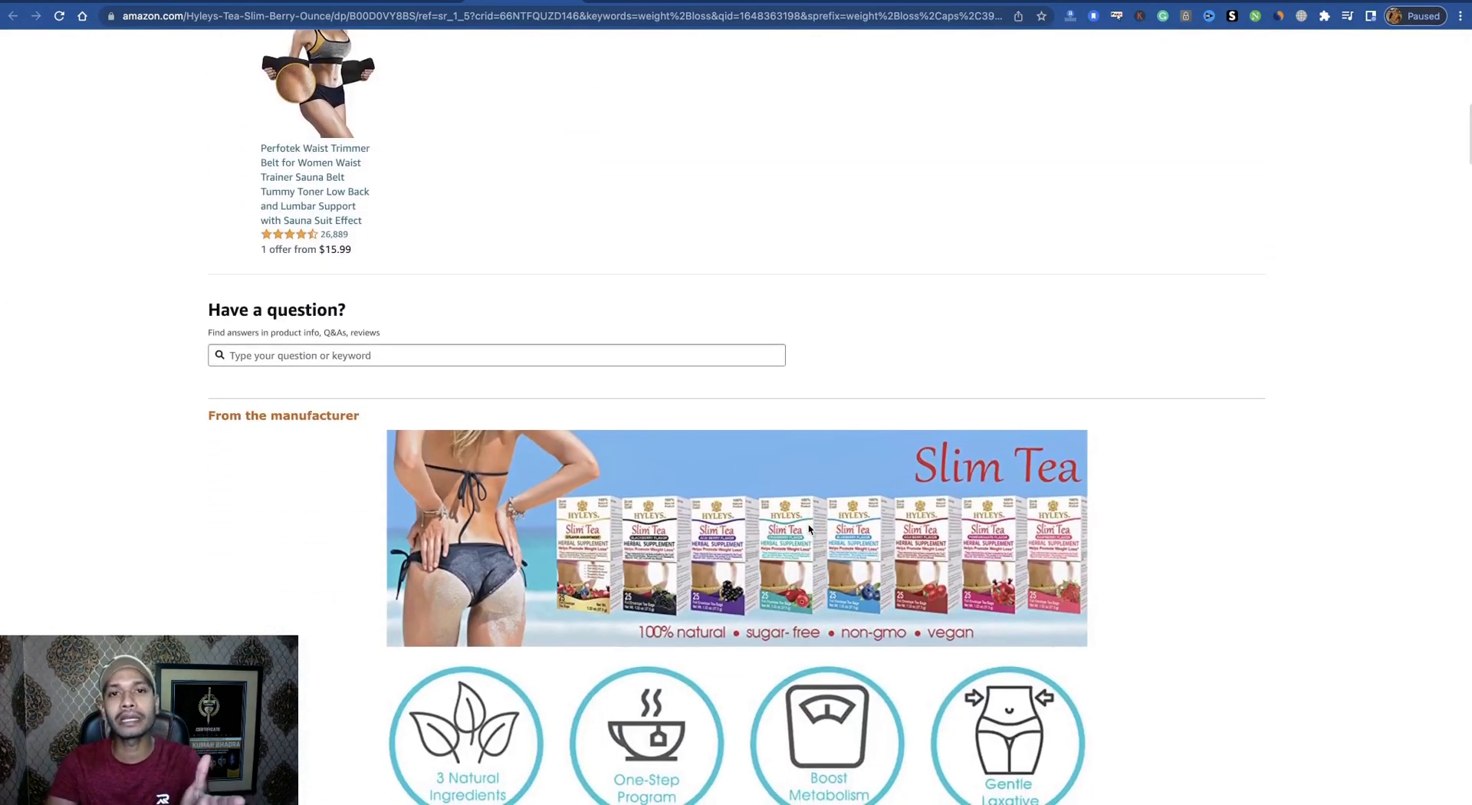
Paste the copied headline into the ad's Title field
left_click(1097, 2)
right_click(582, 460)
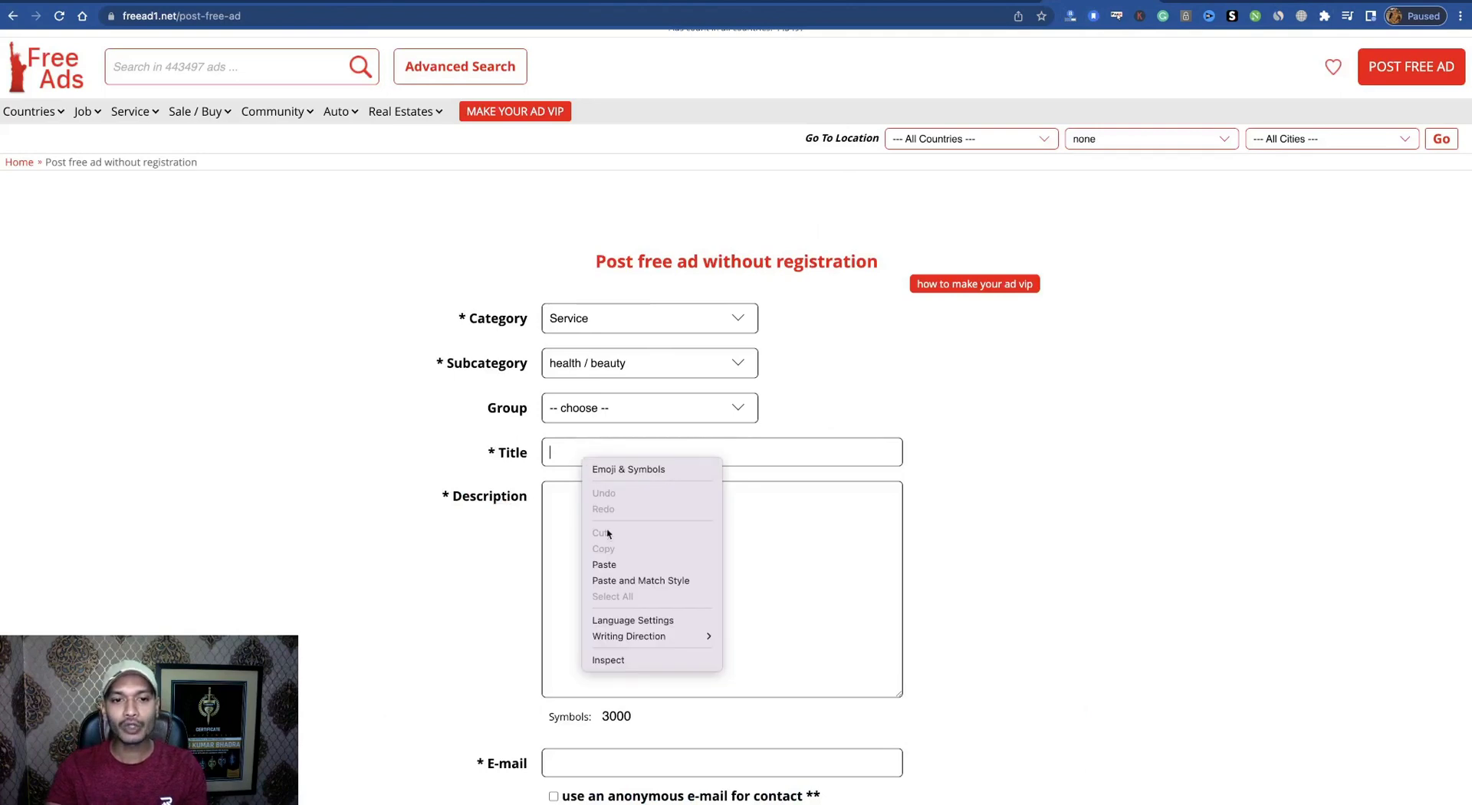
left_click(614, 566)
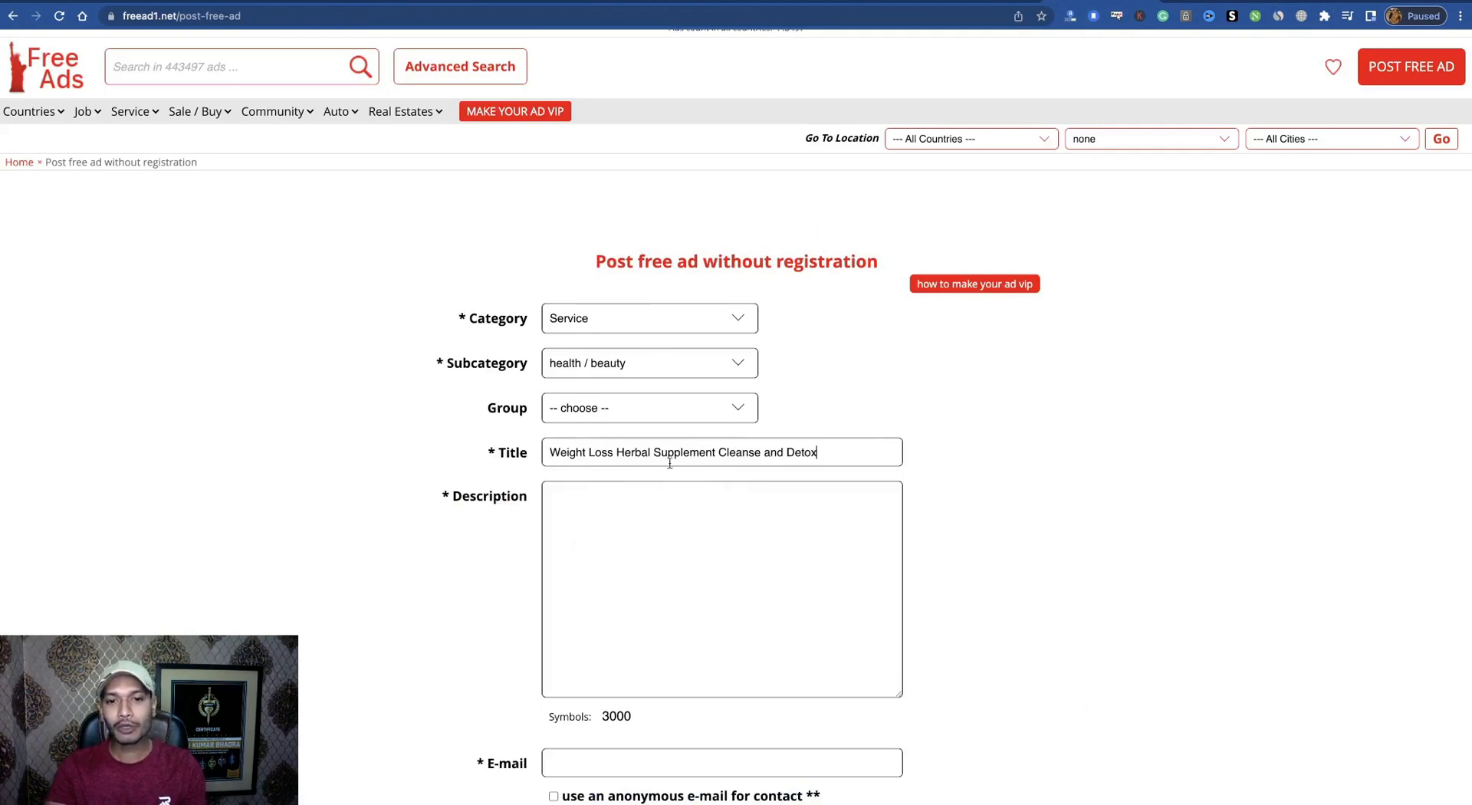
left_click(583, 526)
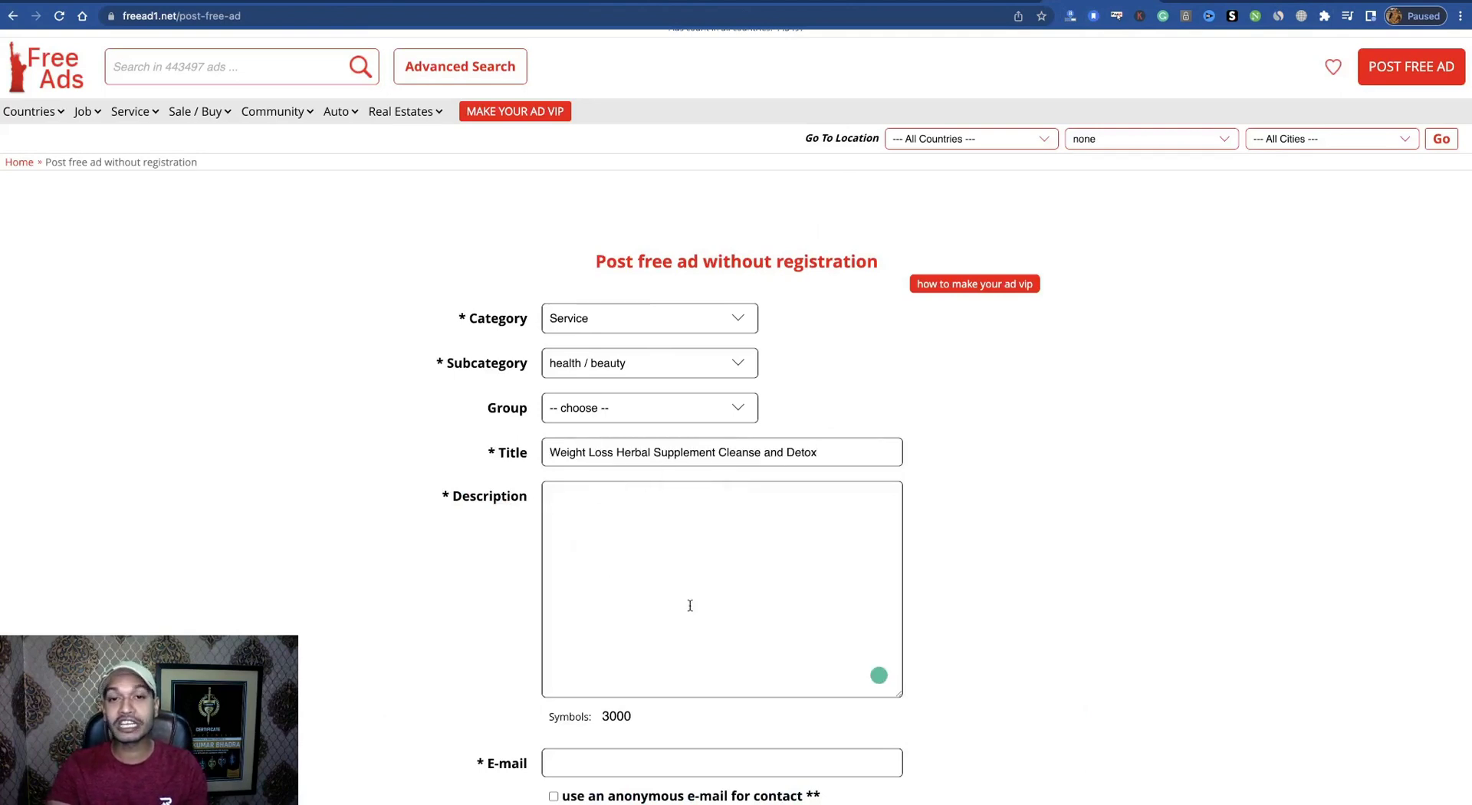
Paste Amazon's Hyleys Slim Tea text into Description, accepting Grammarly's 'which' to 'that' fix
left_click(511, 4)
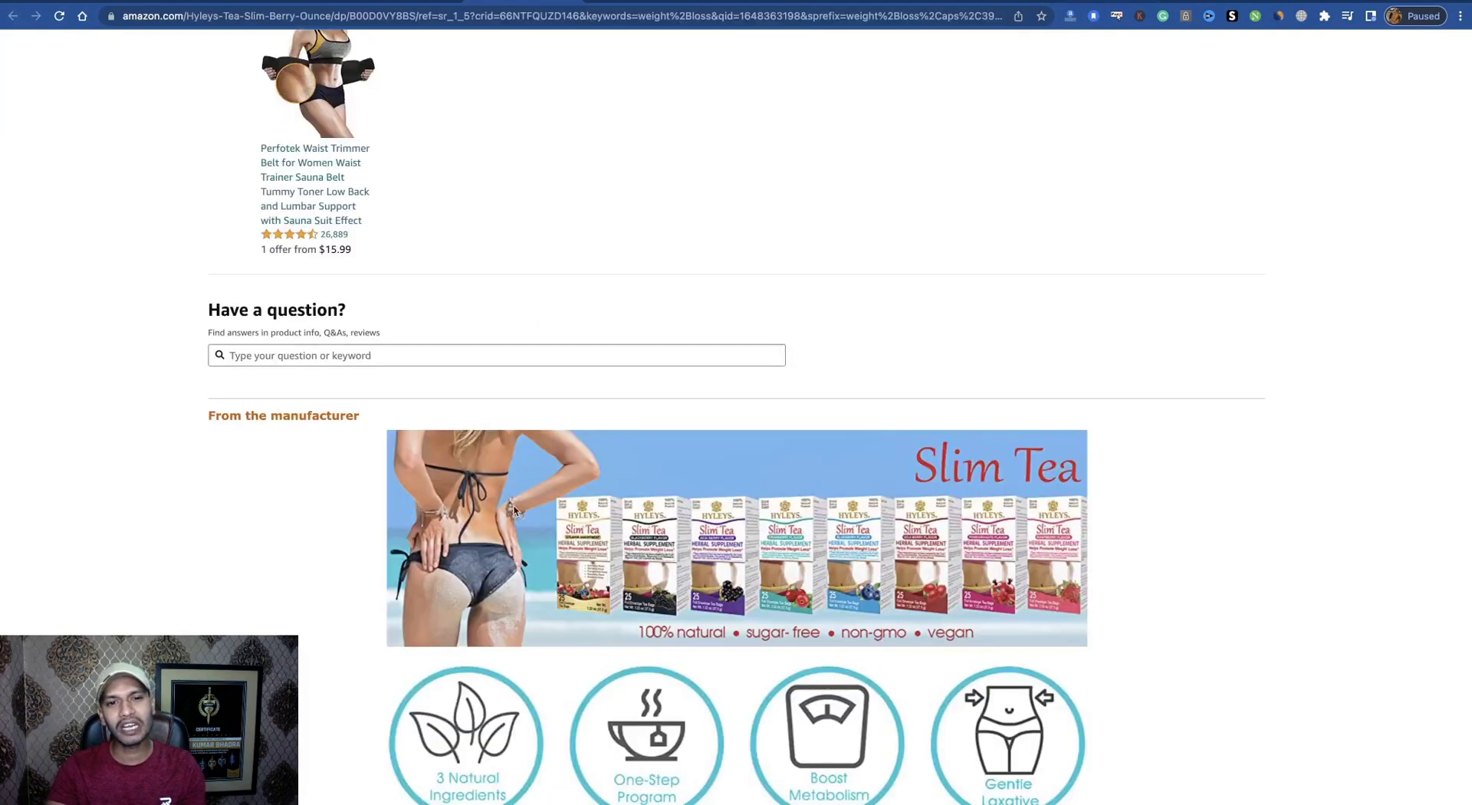
scroll(616, 634, "down", 5)
scroll(616, 633, "down", 1)
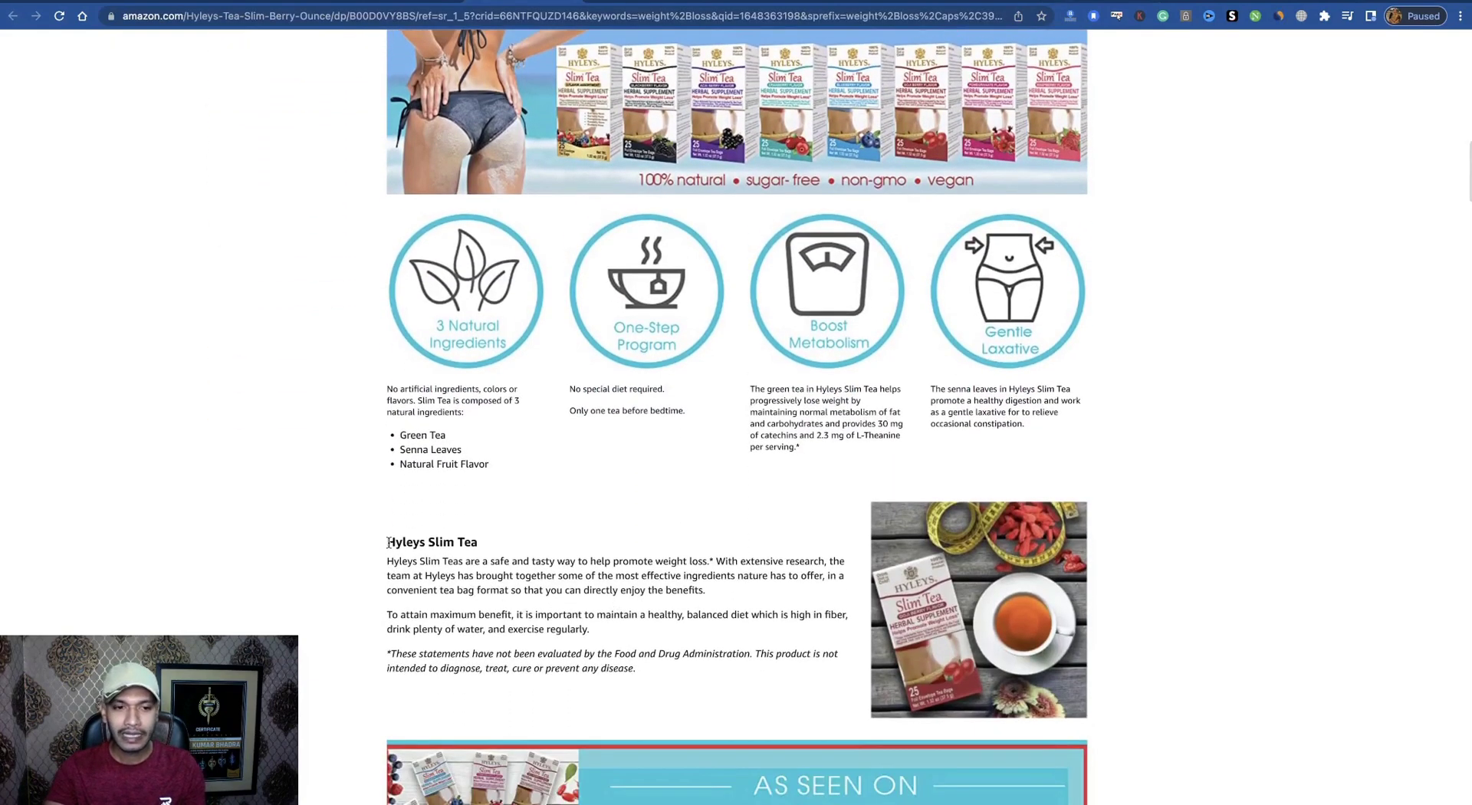
left_click_drag(388, 541, 637, 671)
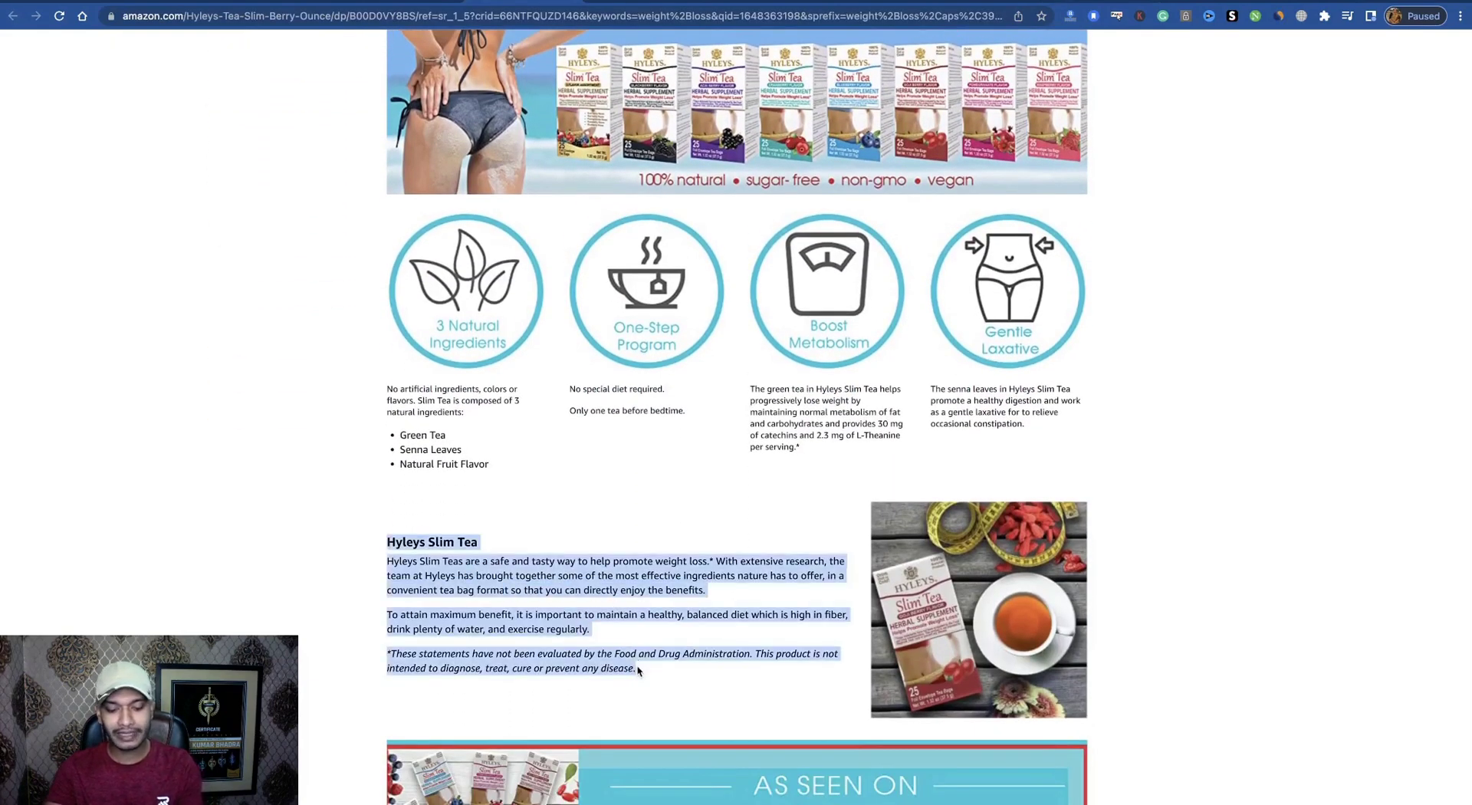
left_click(1055, 4)
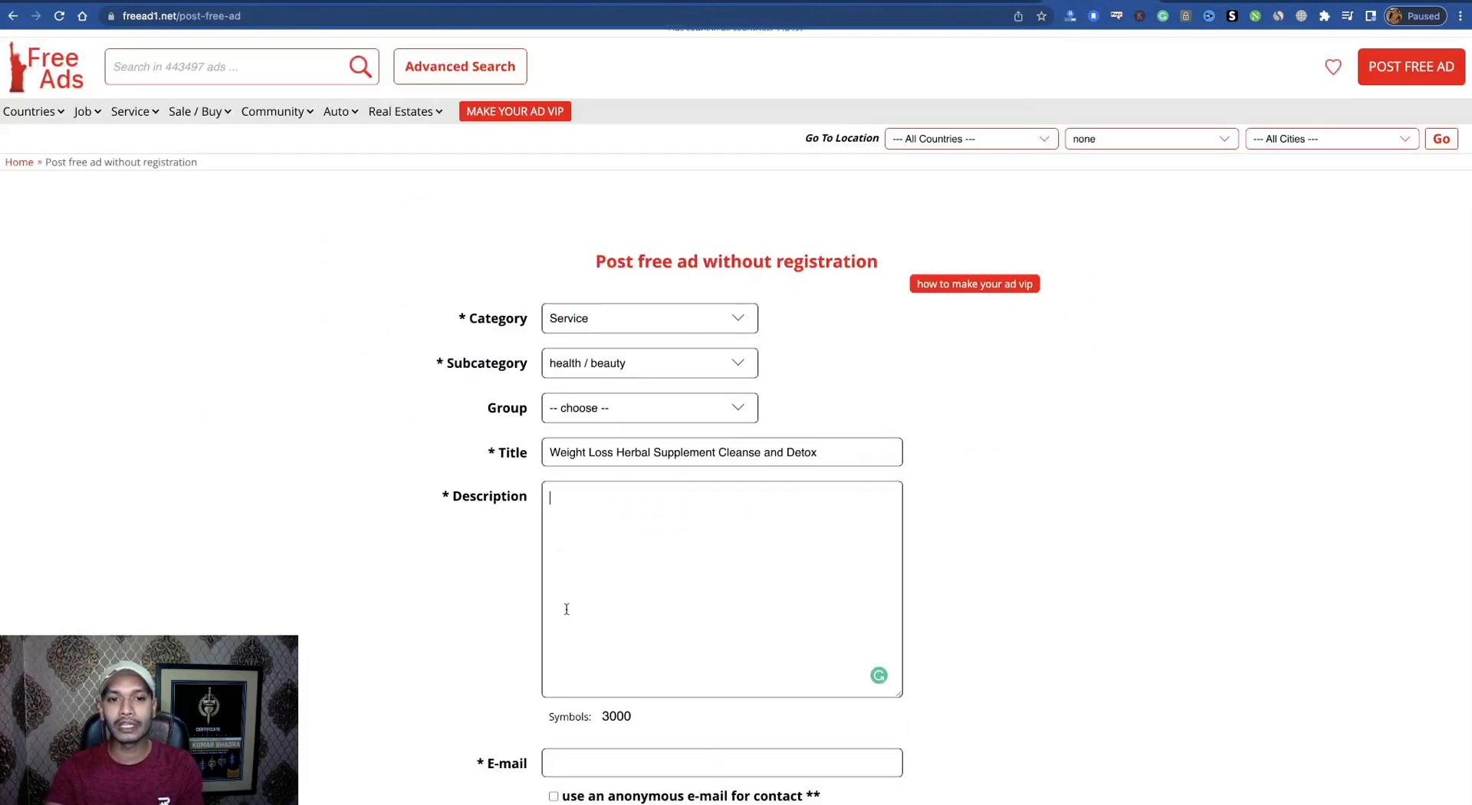
key("super+v")
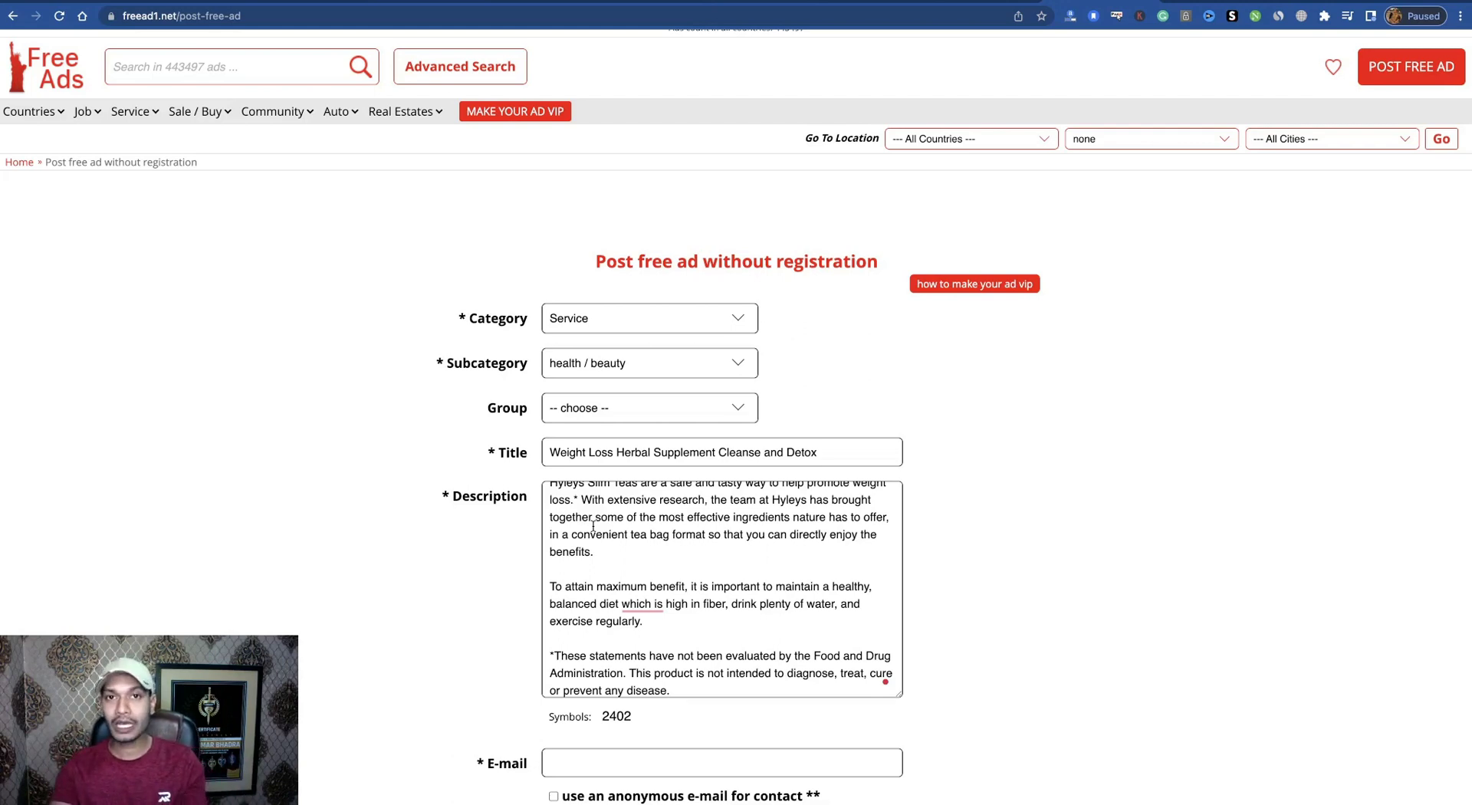
left_click(642, 604)
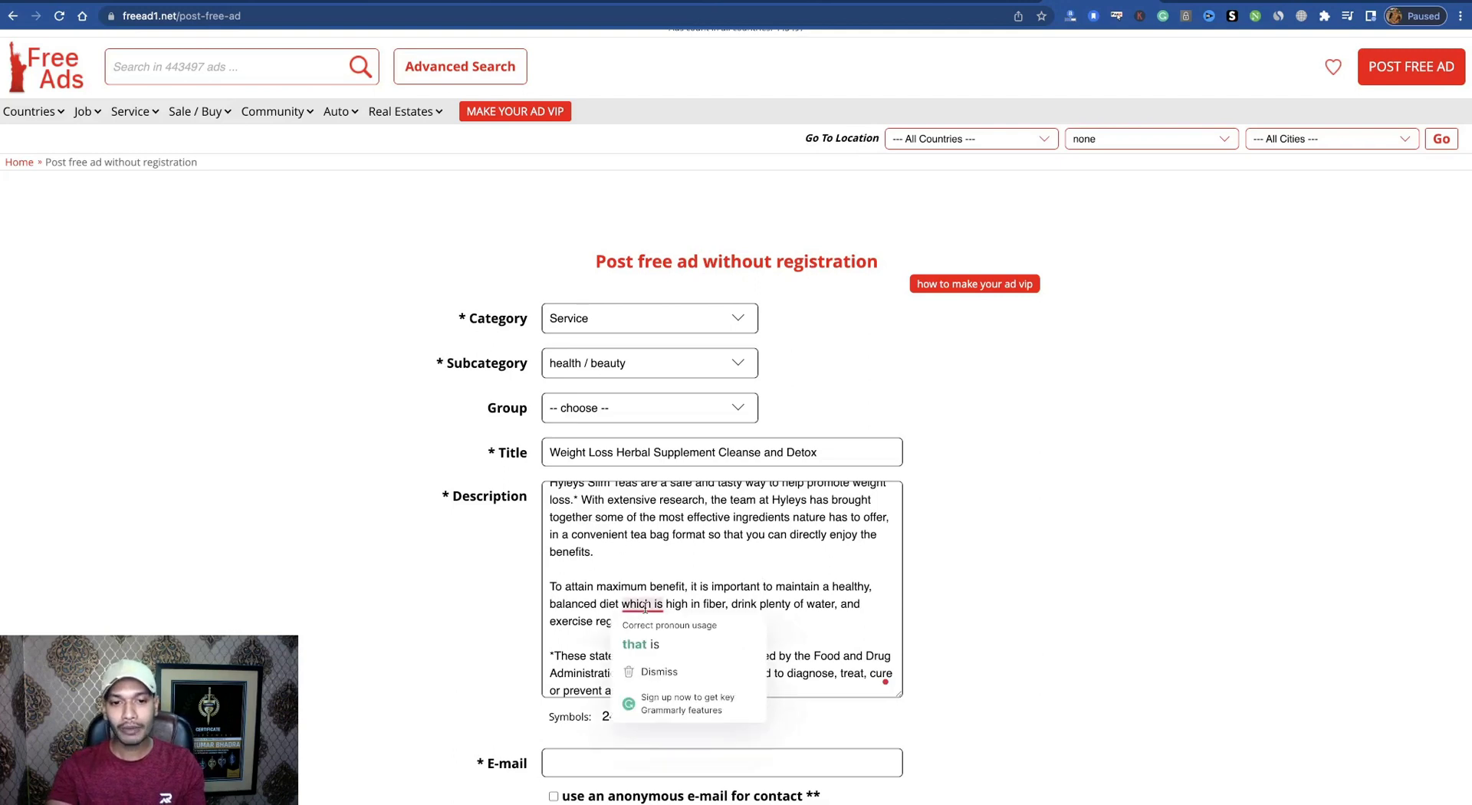
left_click(649, 625)
scroll(699, 638, "down", 1)
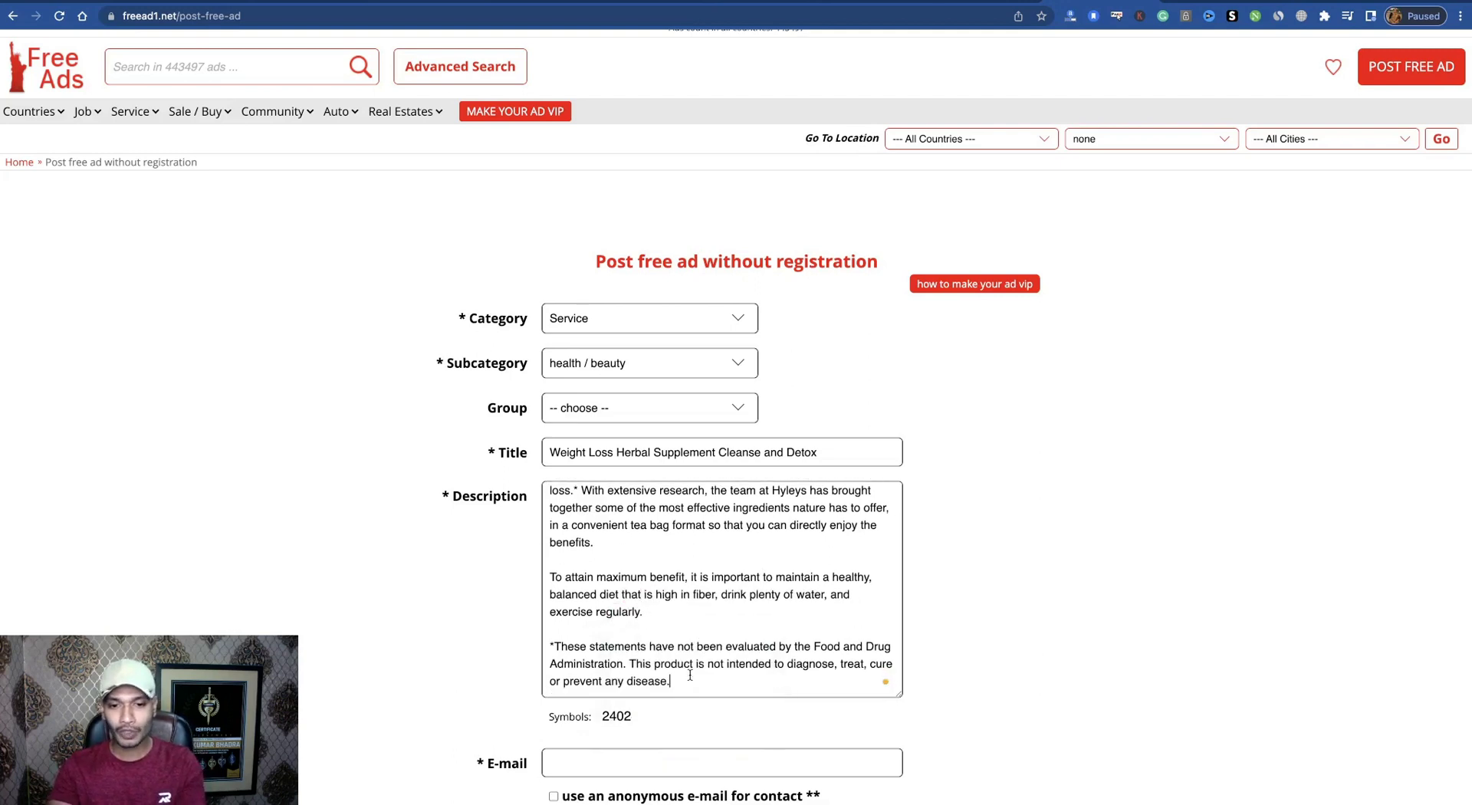
Add a 'Get More Info:' line ending with the copied systeme.io product page link
key("super+Down")
type("Ge")
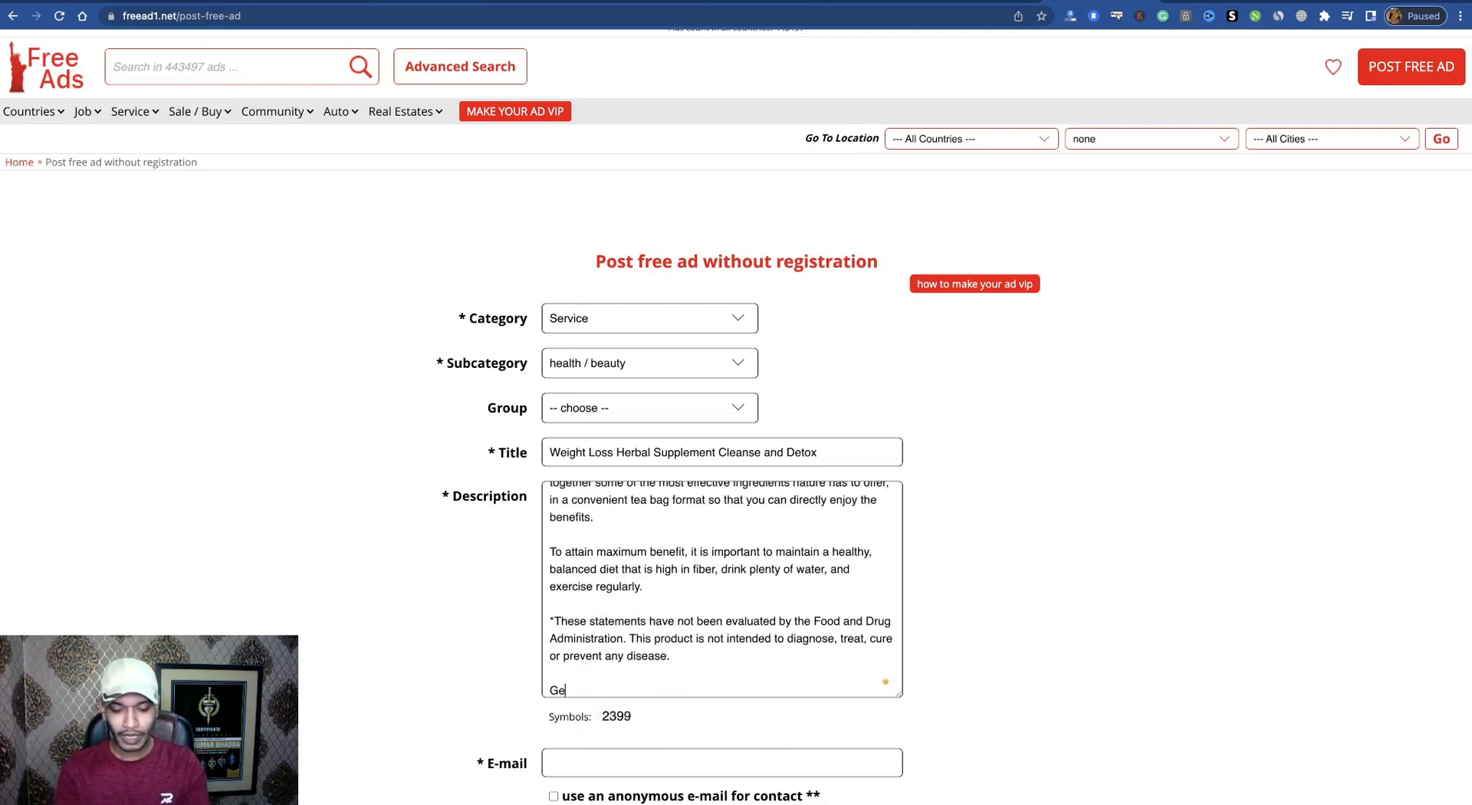
type("t Mo")
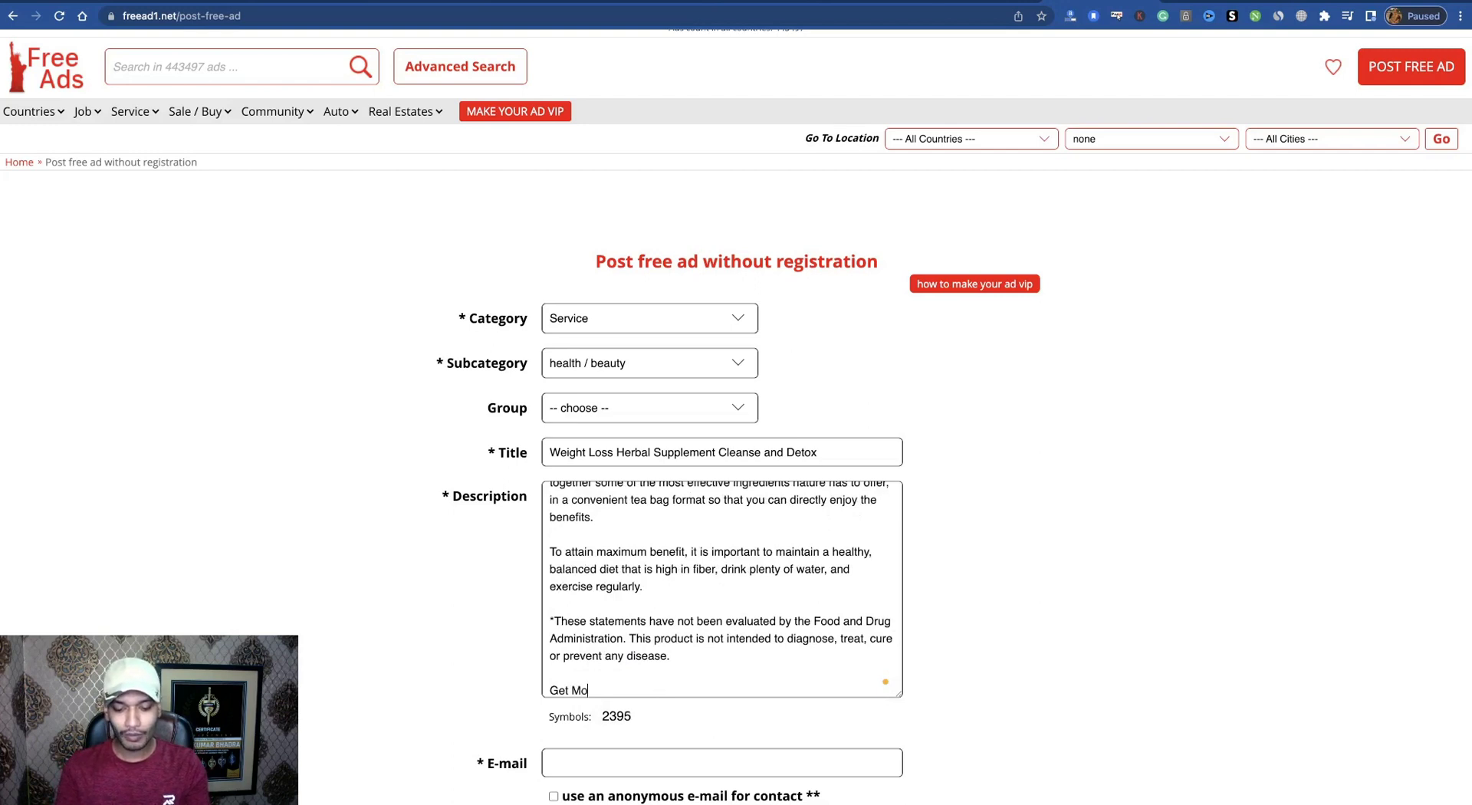
type("re Info:")
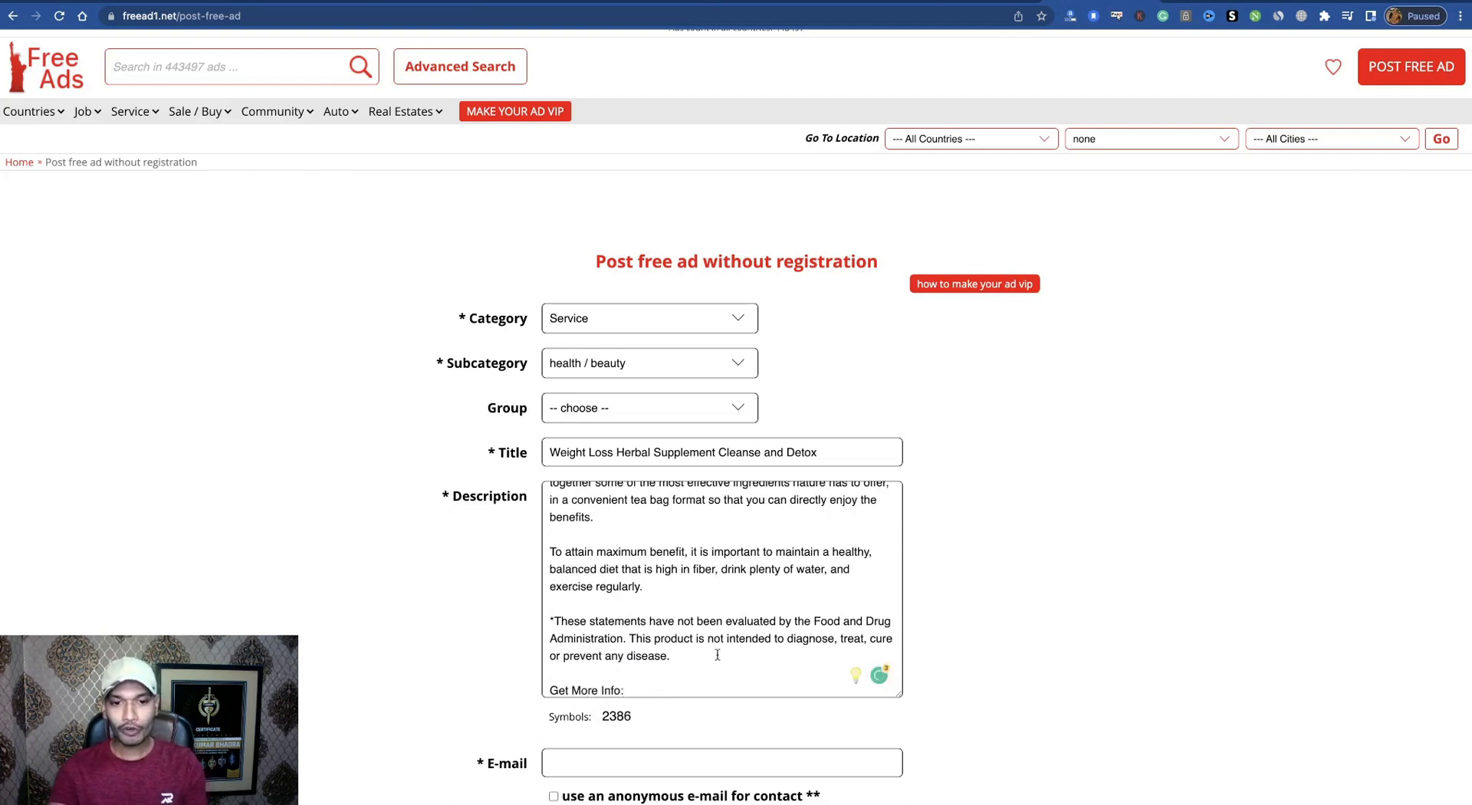
scroll(718, 654, "down", 1)
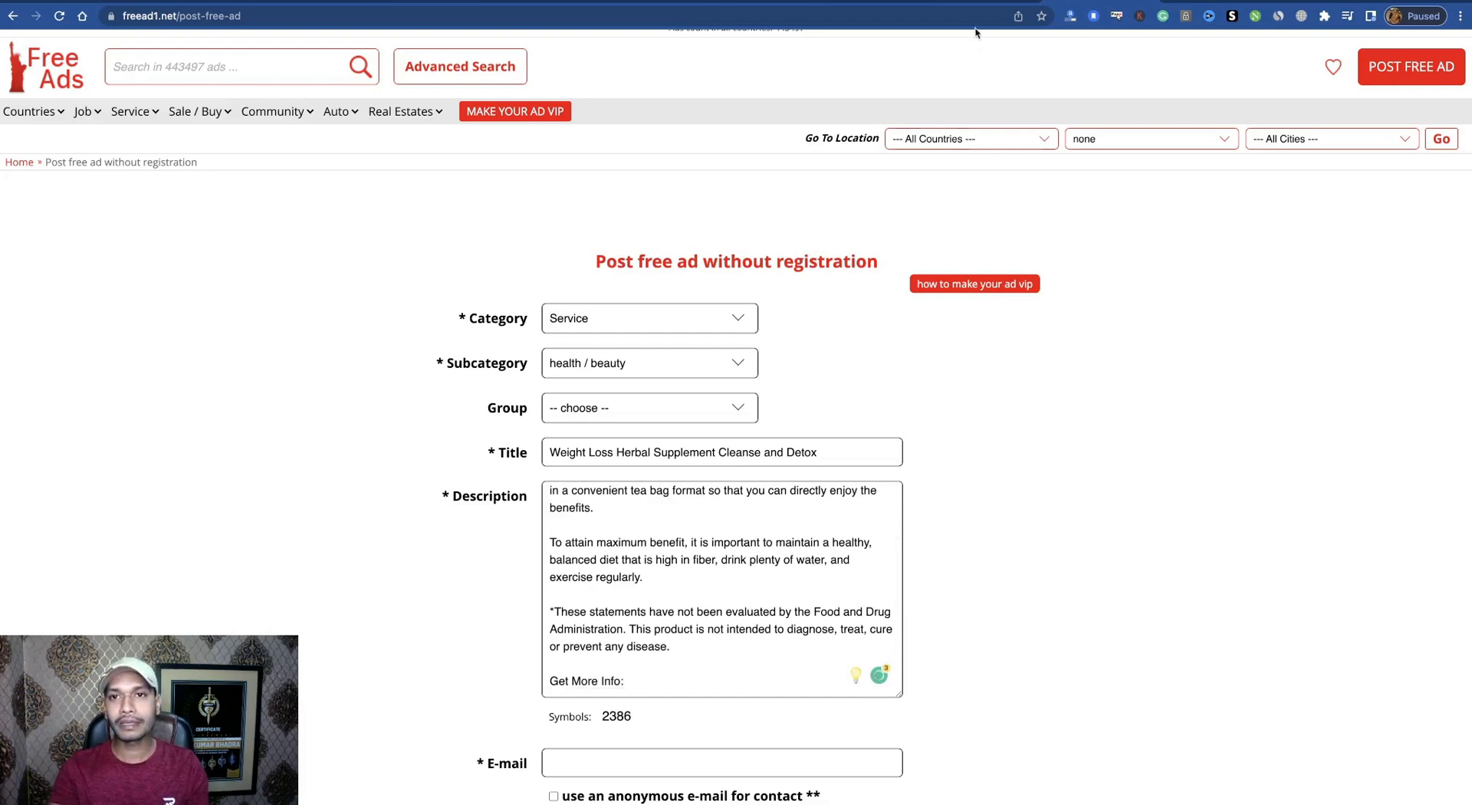
left_click(972, 1)
right_click(304, 12)
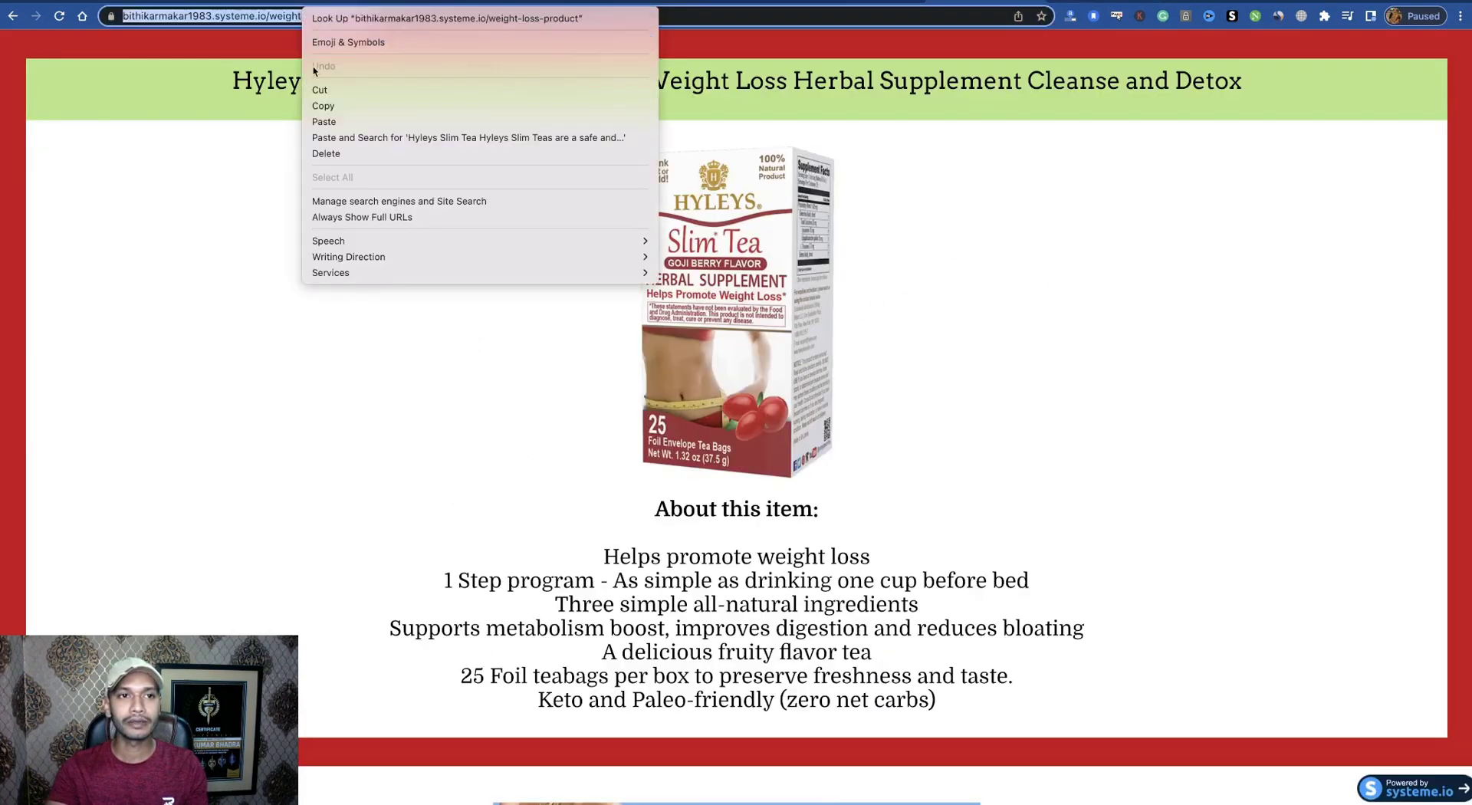
left_click(319, 106)
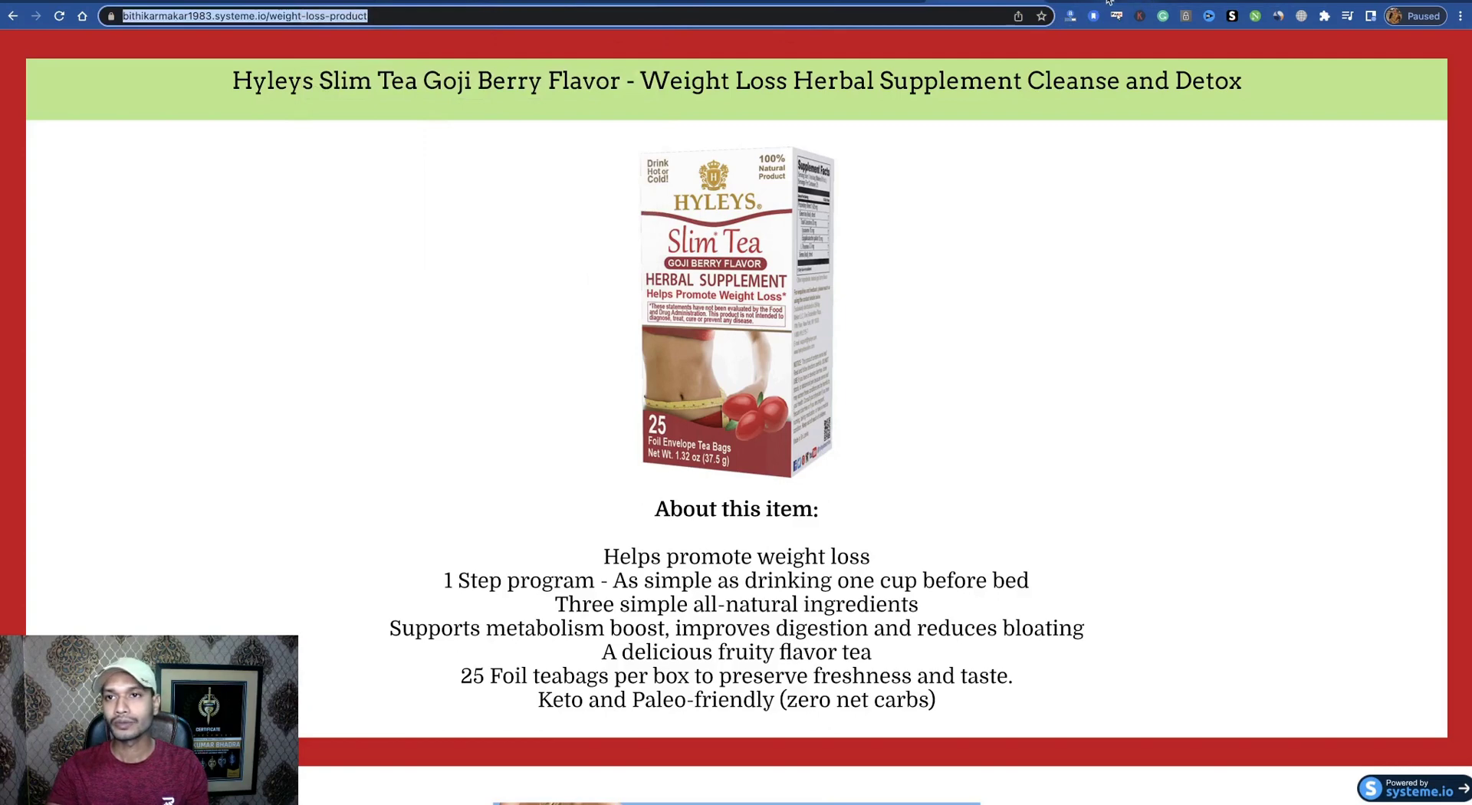
key("ctrl+shift+Tab")
left_click(656, 687)
key("ctrl+v")
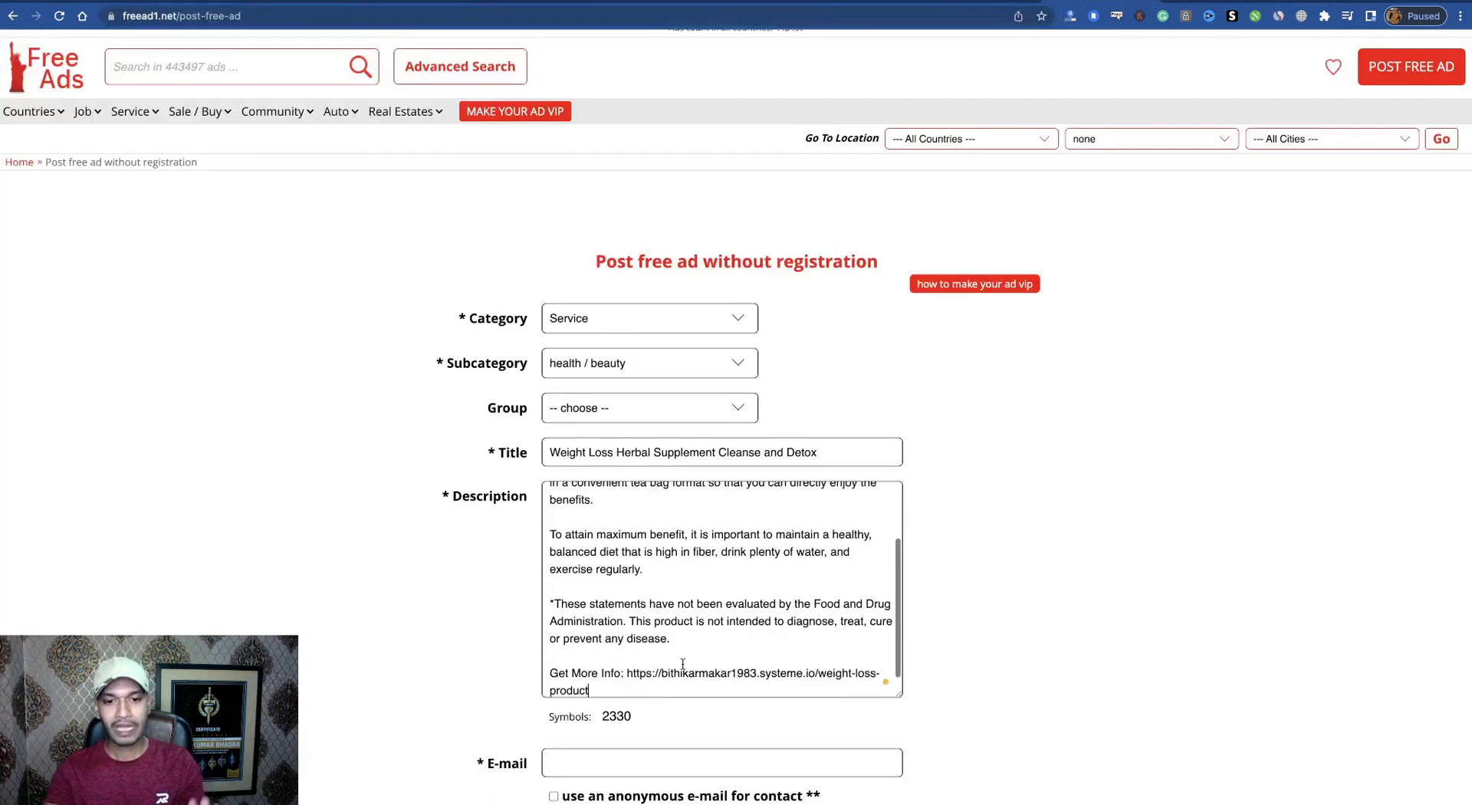
scroll(770, 631, "down", 1)
scroll(771, 631, "down", 5)
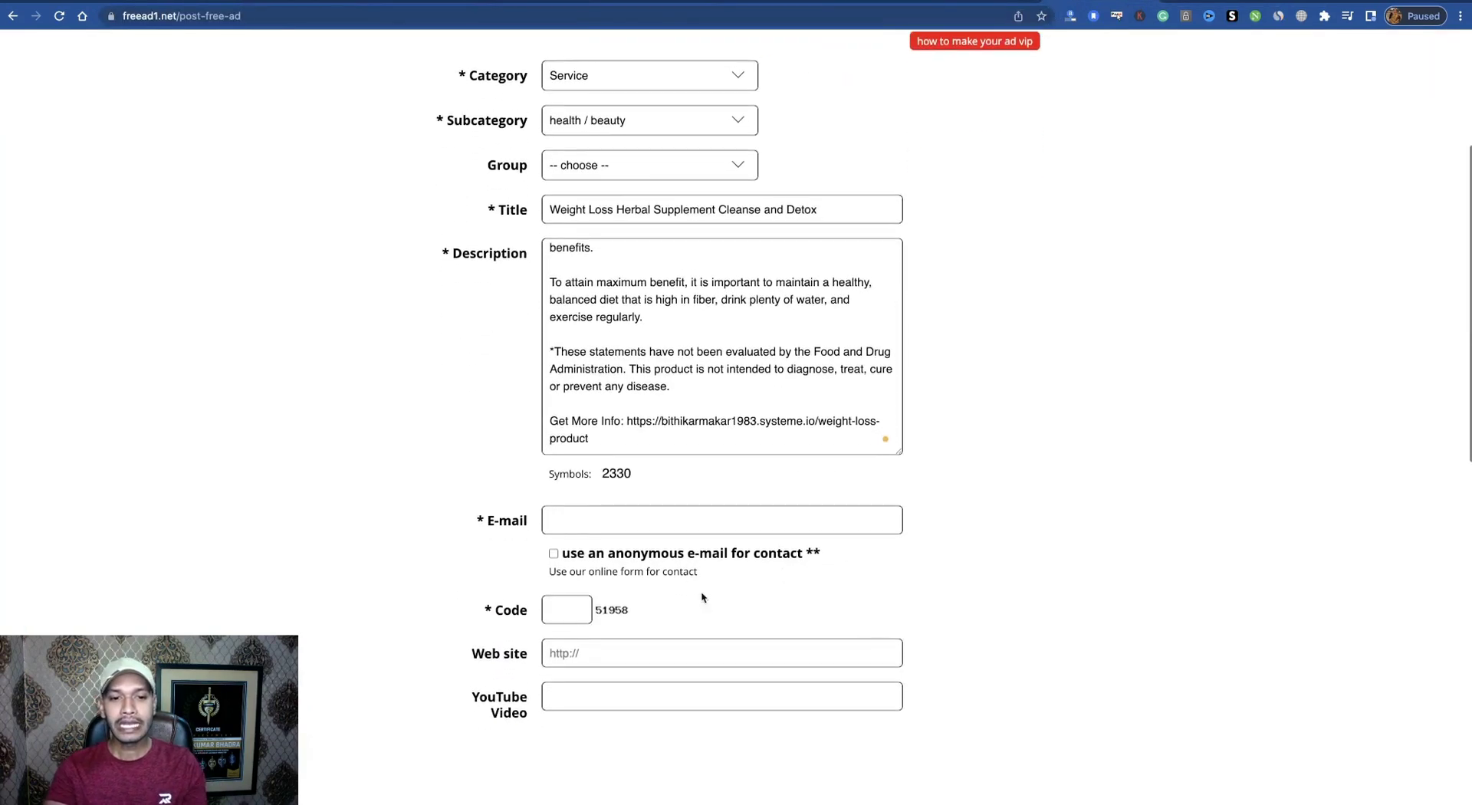
Fill the contact e-mail from saved details and enter the security code
left_click(572, 346)
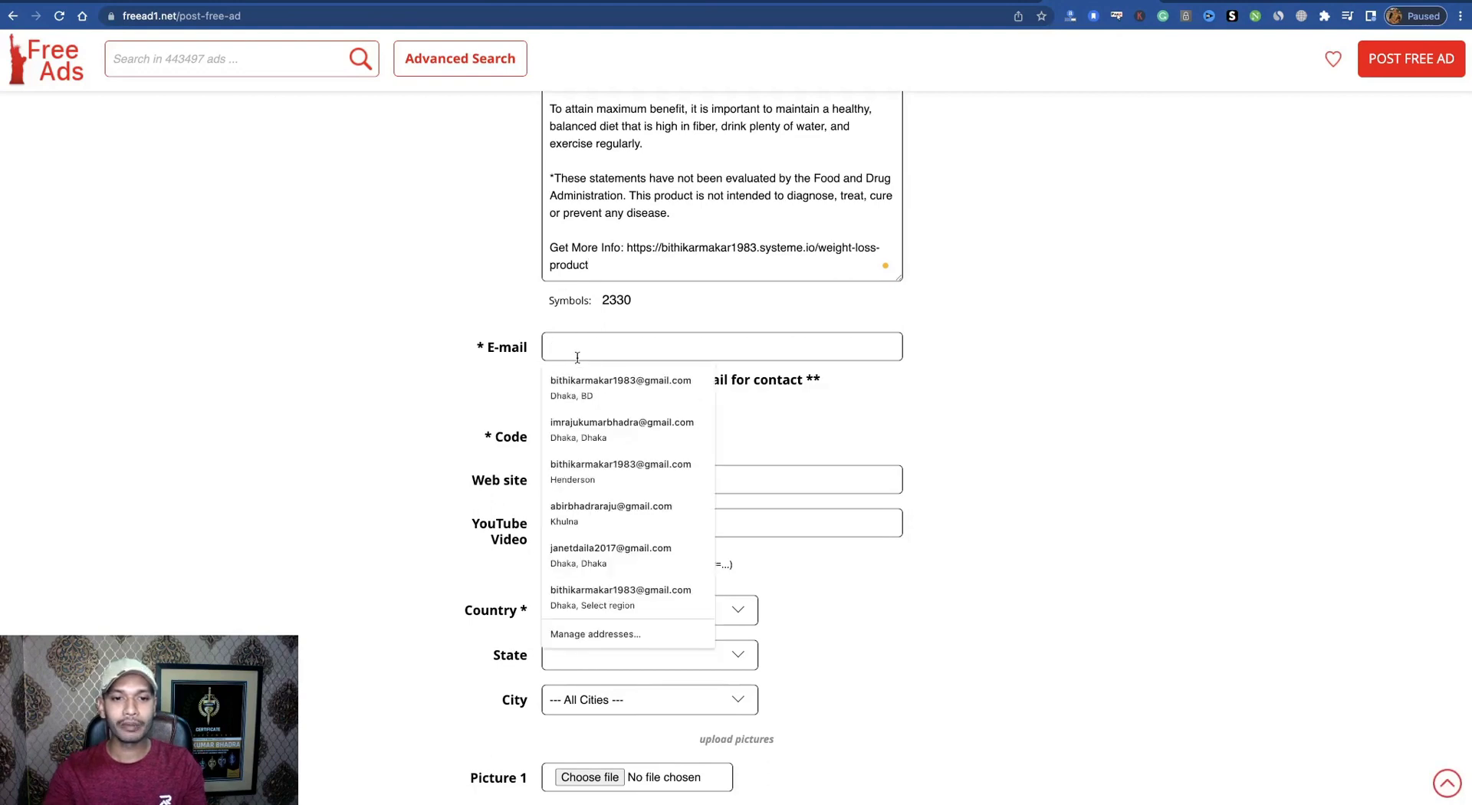
left_click(554, 384)
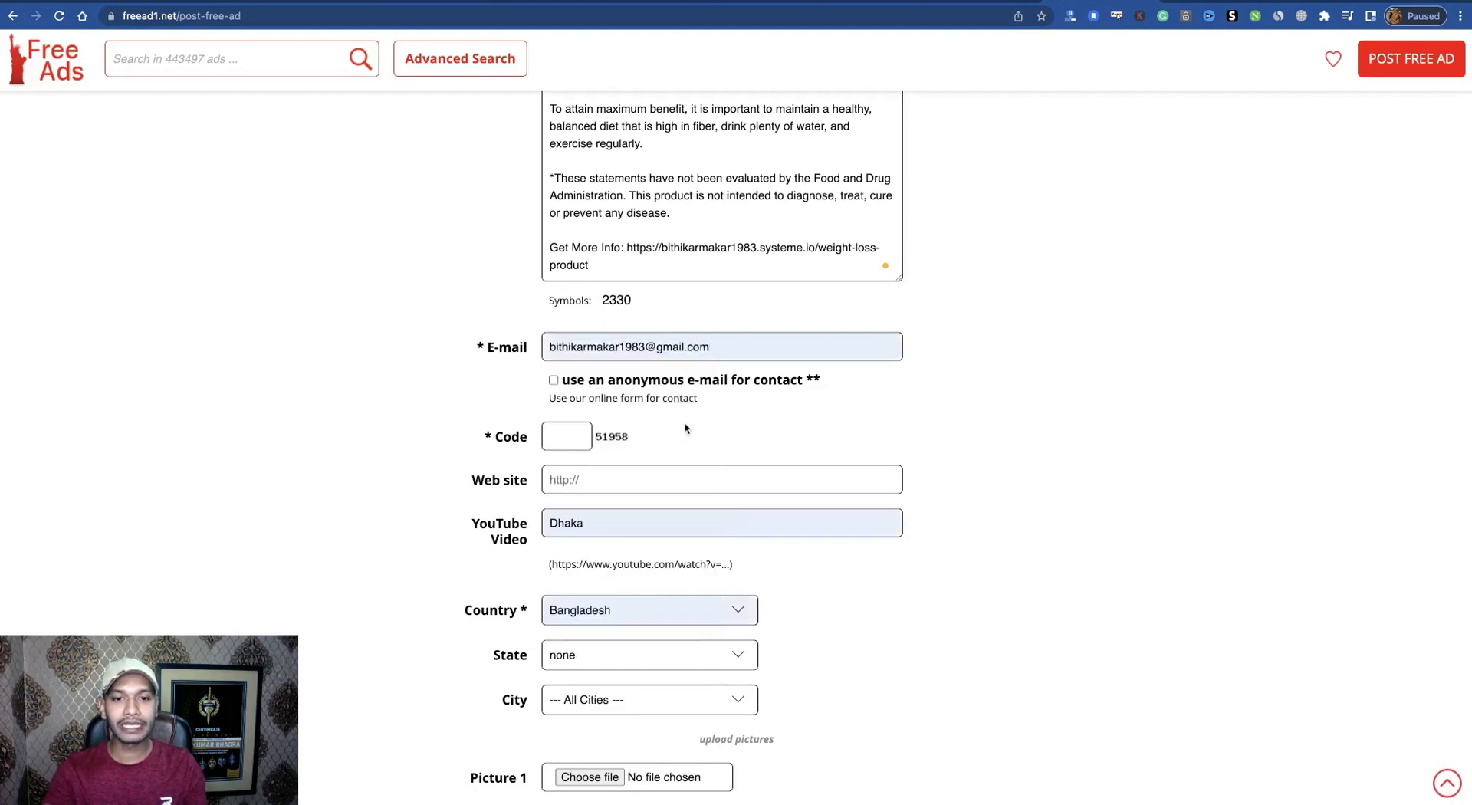
left_click(569, 443)
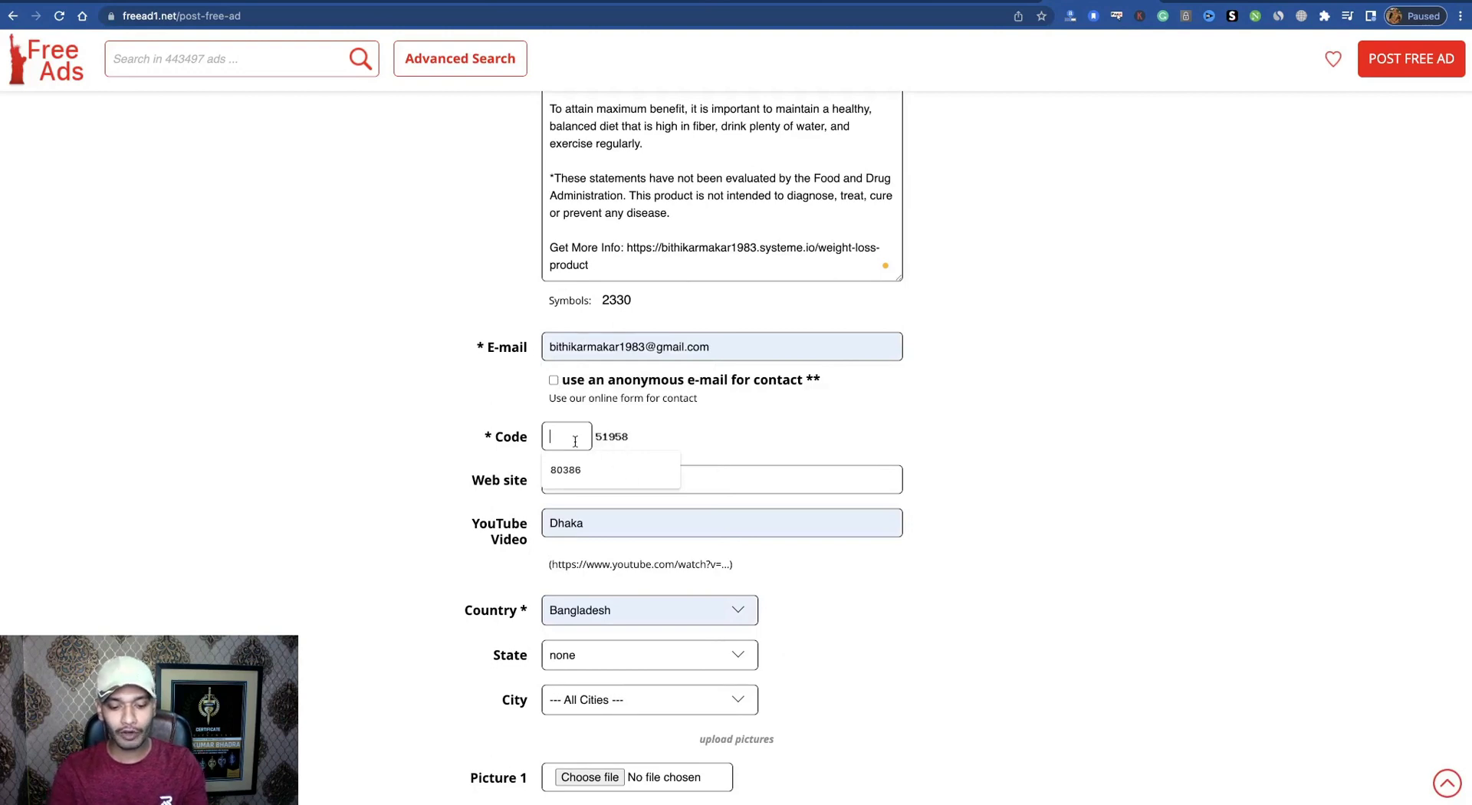
type("51958")
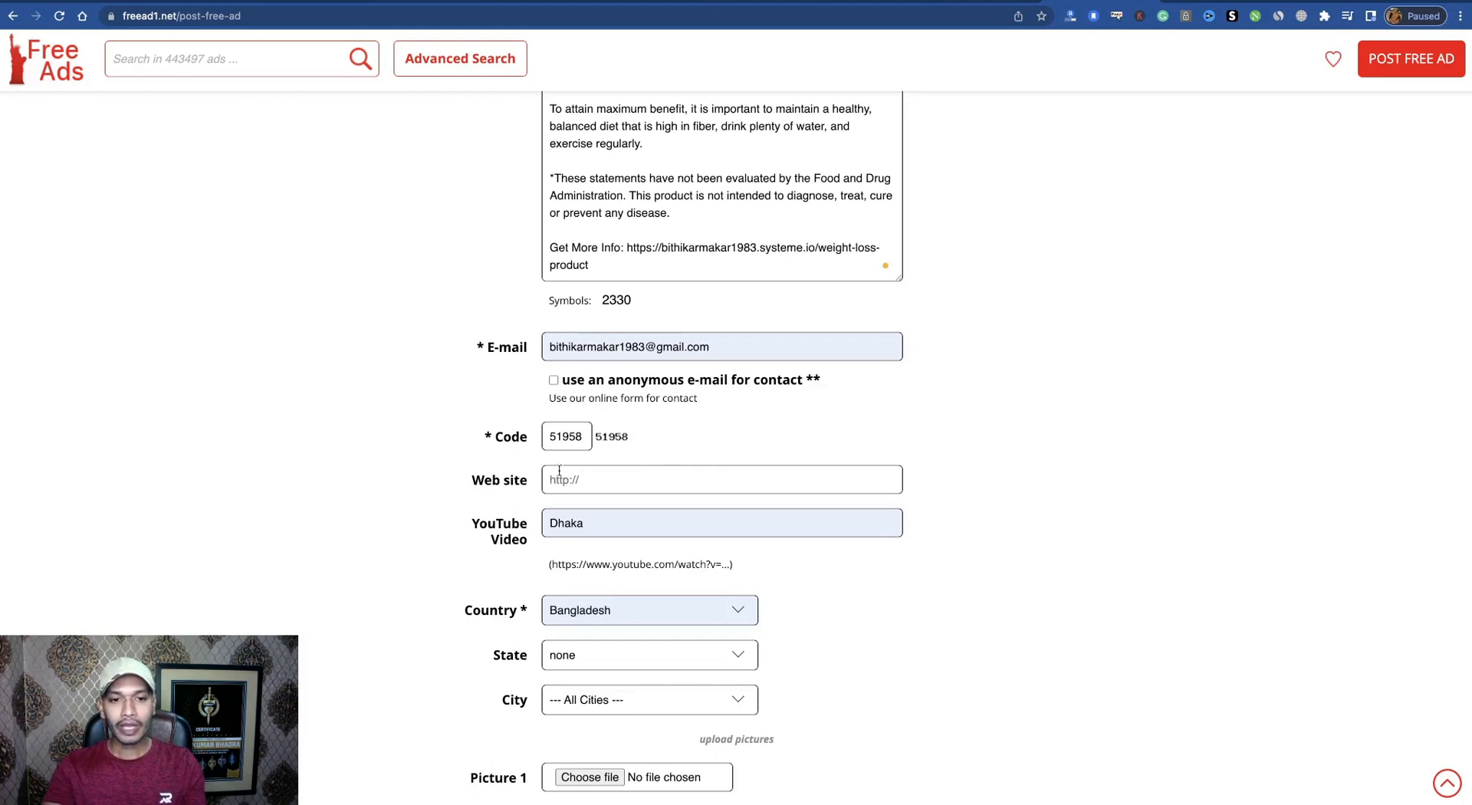
Set Web site to the systeme.io link, clear YouTube Video, and open the Country list
left_click(579, 488)
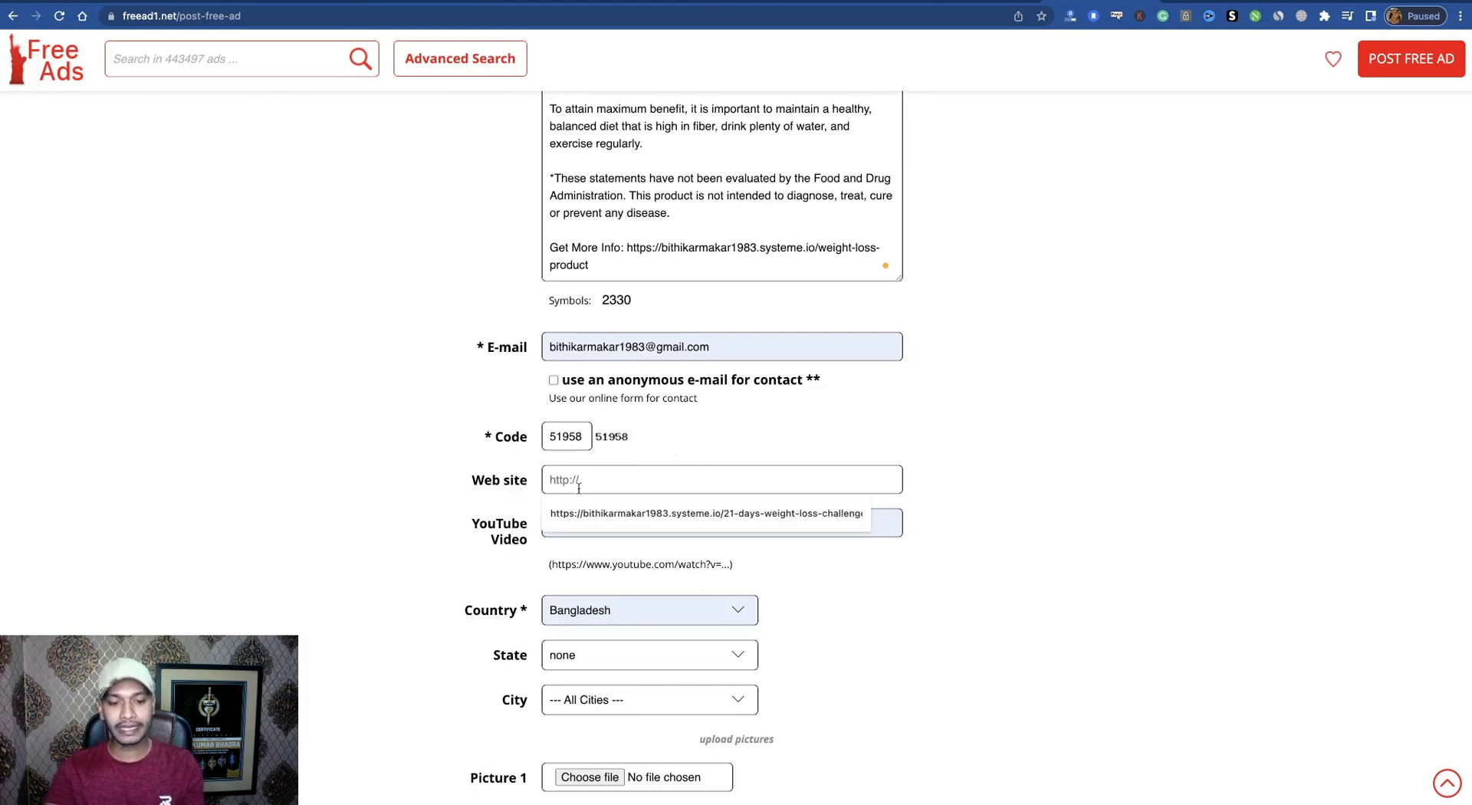
key("super+v")
scroll(783, 581, "down", 2)
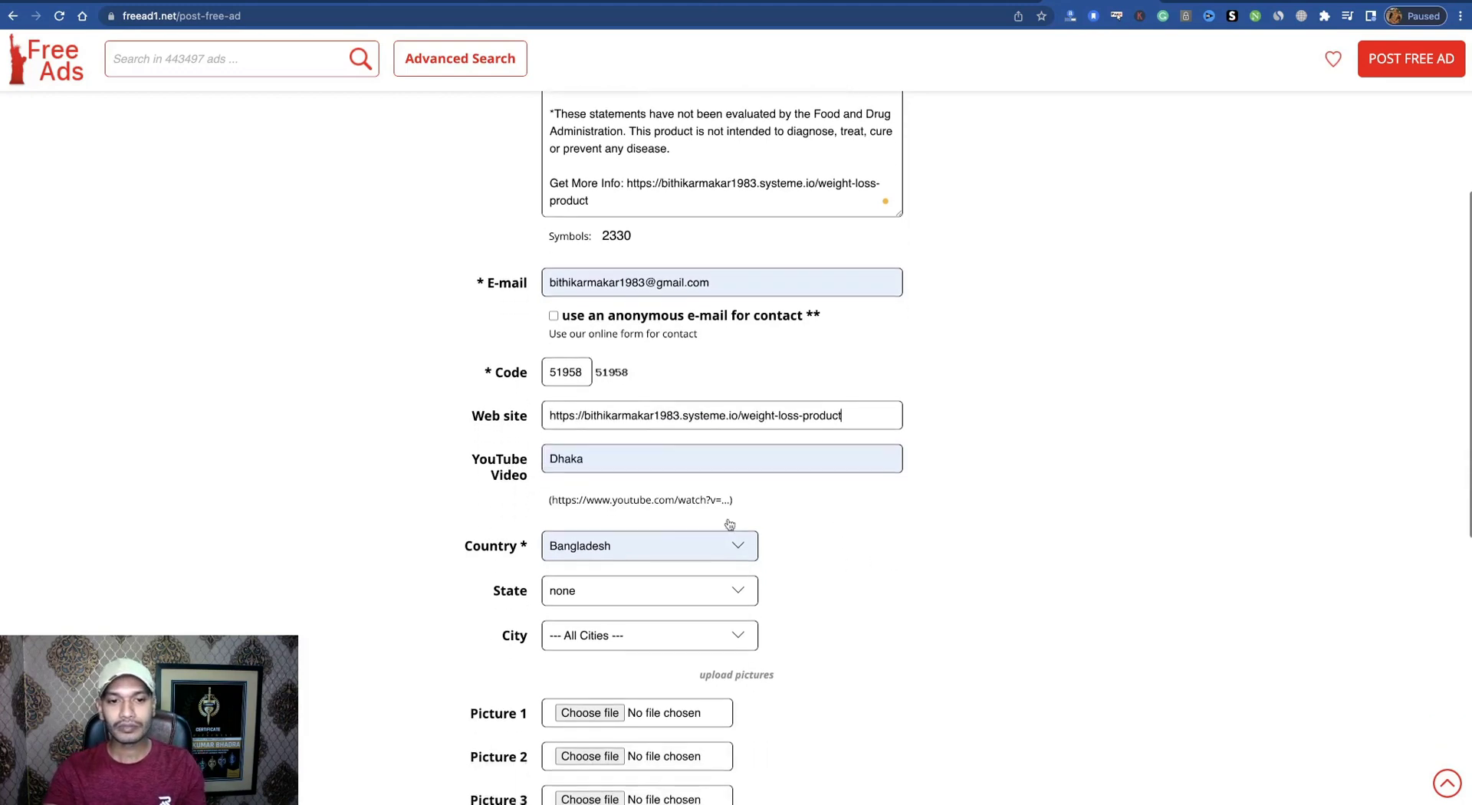
left_click_drag(601, 431, 536, 442)
key("BackSpace")
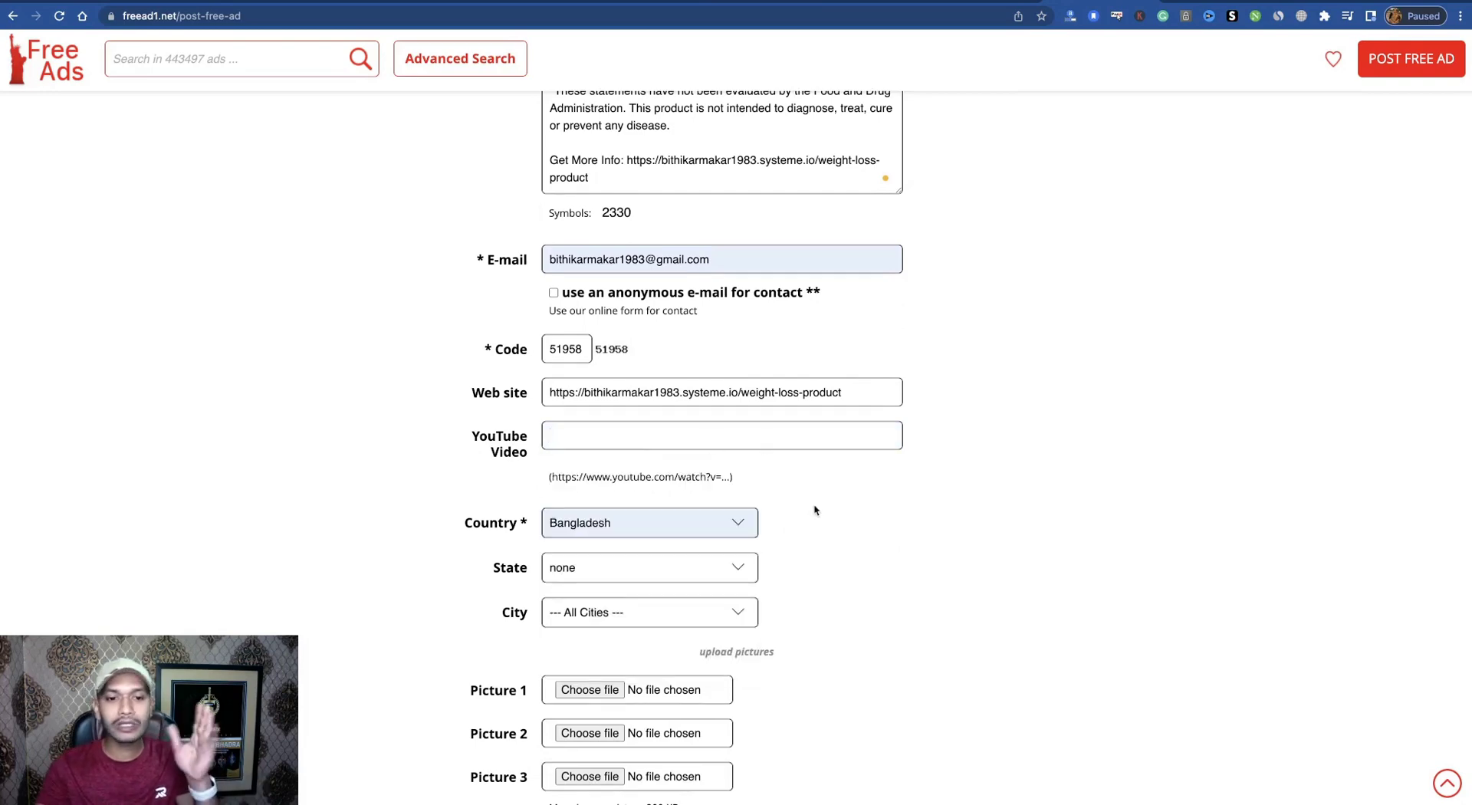
left_click(740, 522)
Set Country to USA and bring up the file picker for Picture 1
scroll(679, 571, "down", 15)
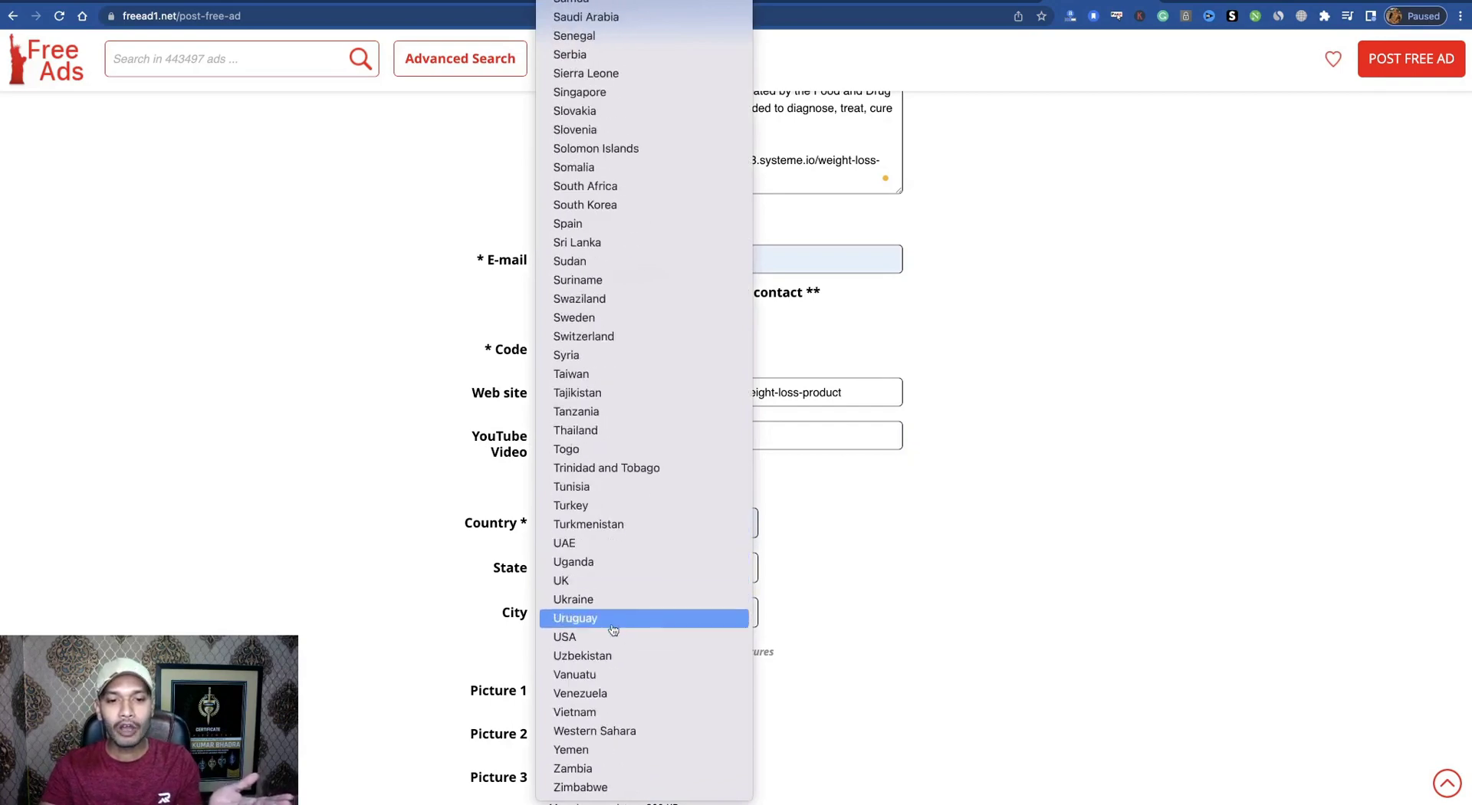
left_click(603, 637)
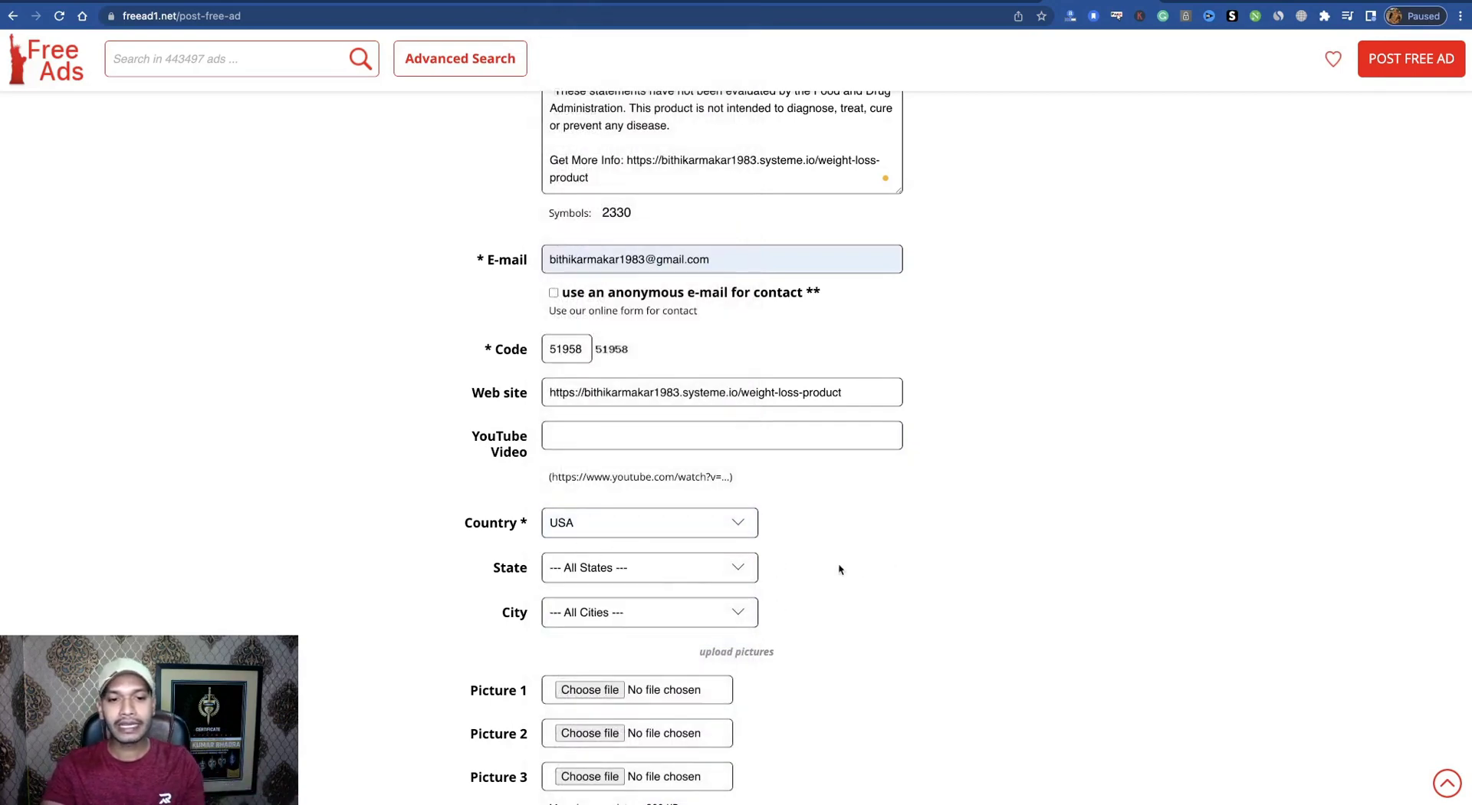
scroll(880, 611, "down", 4)
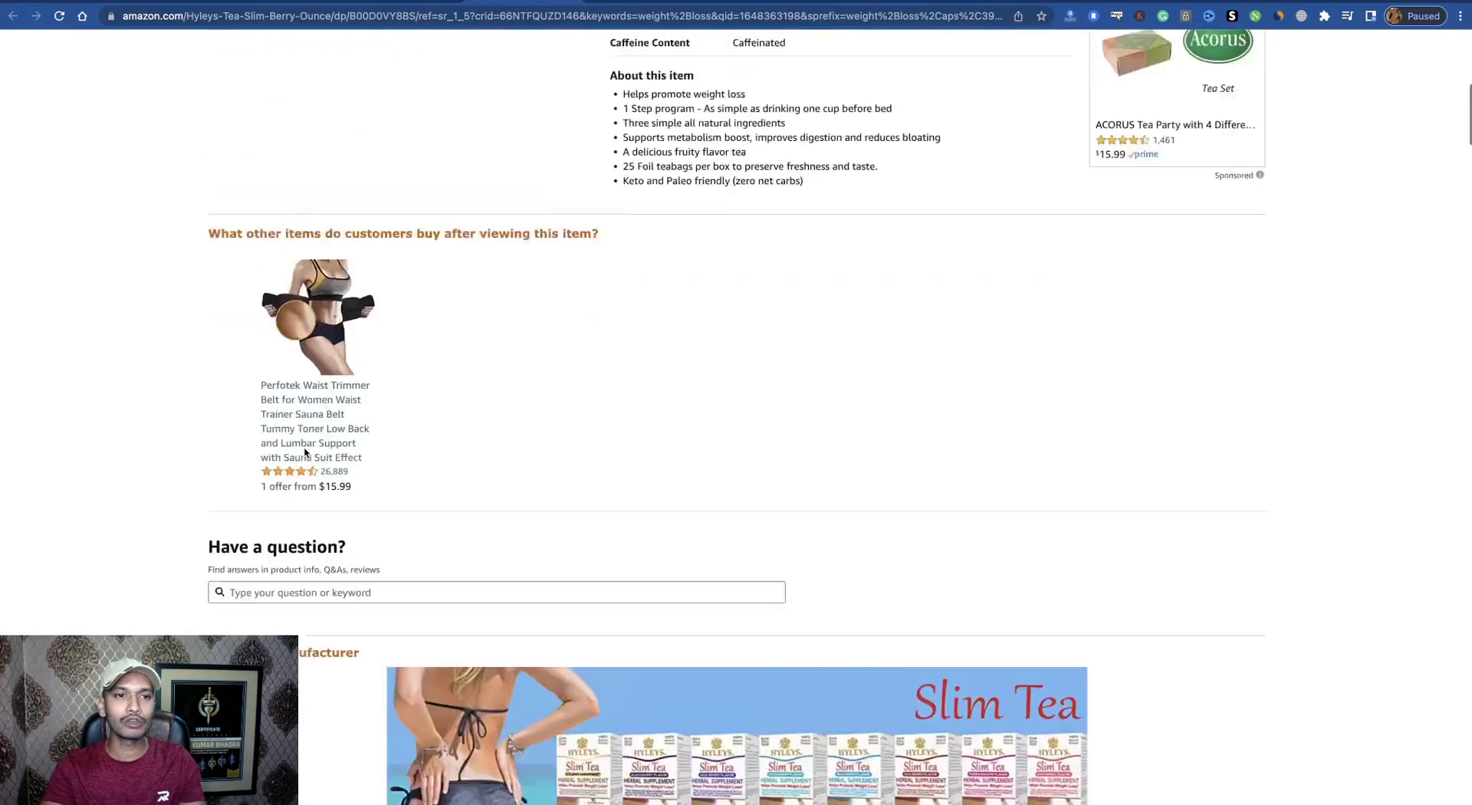
scroll(305, 453, "up", 8)
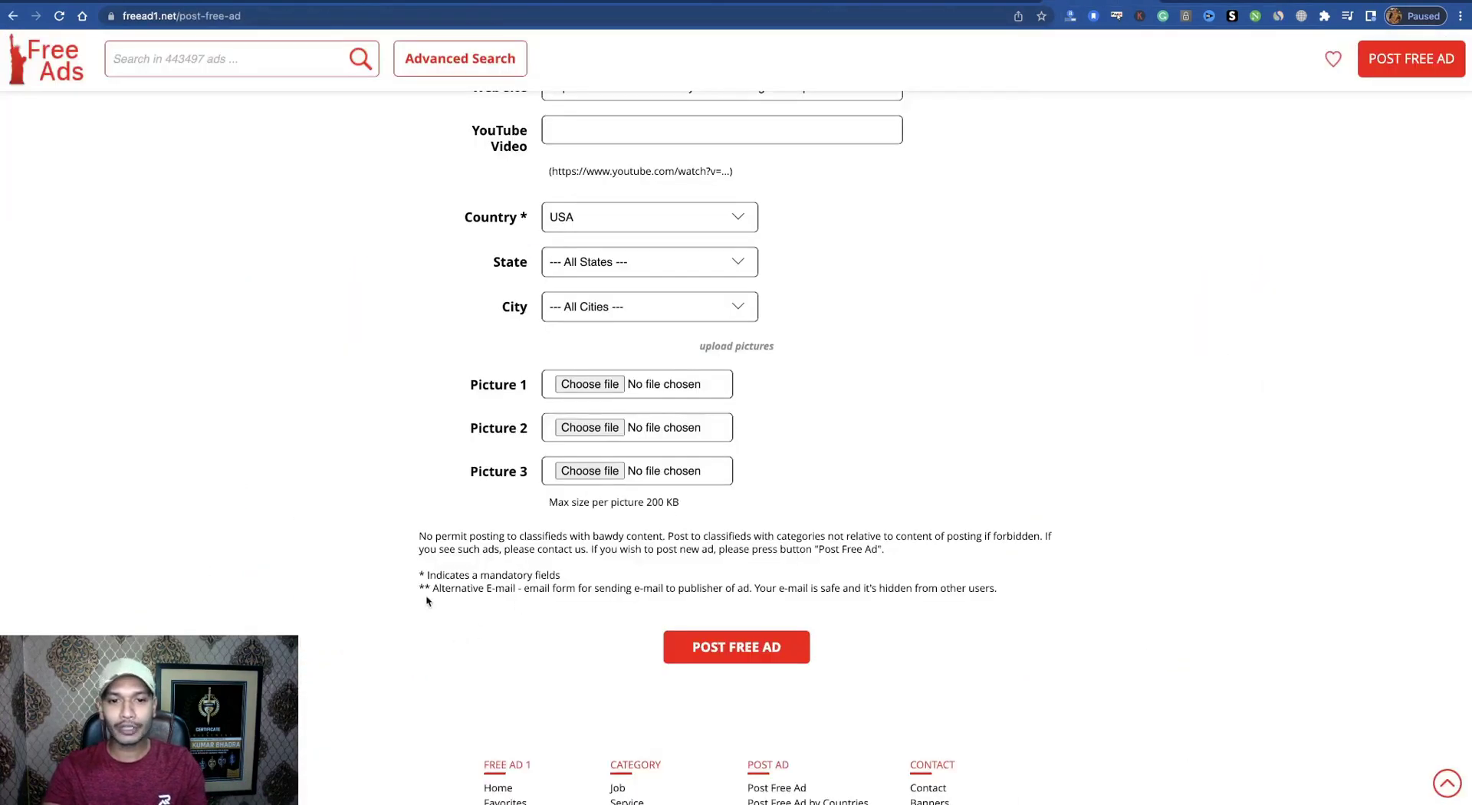
left_click(576, 385)
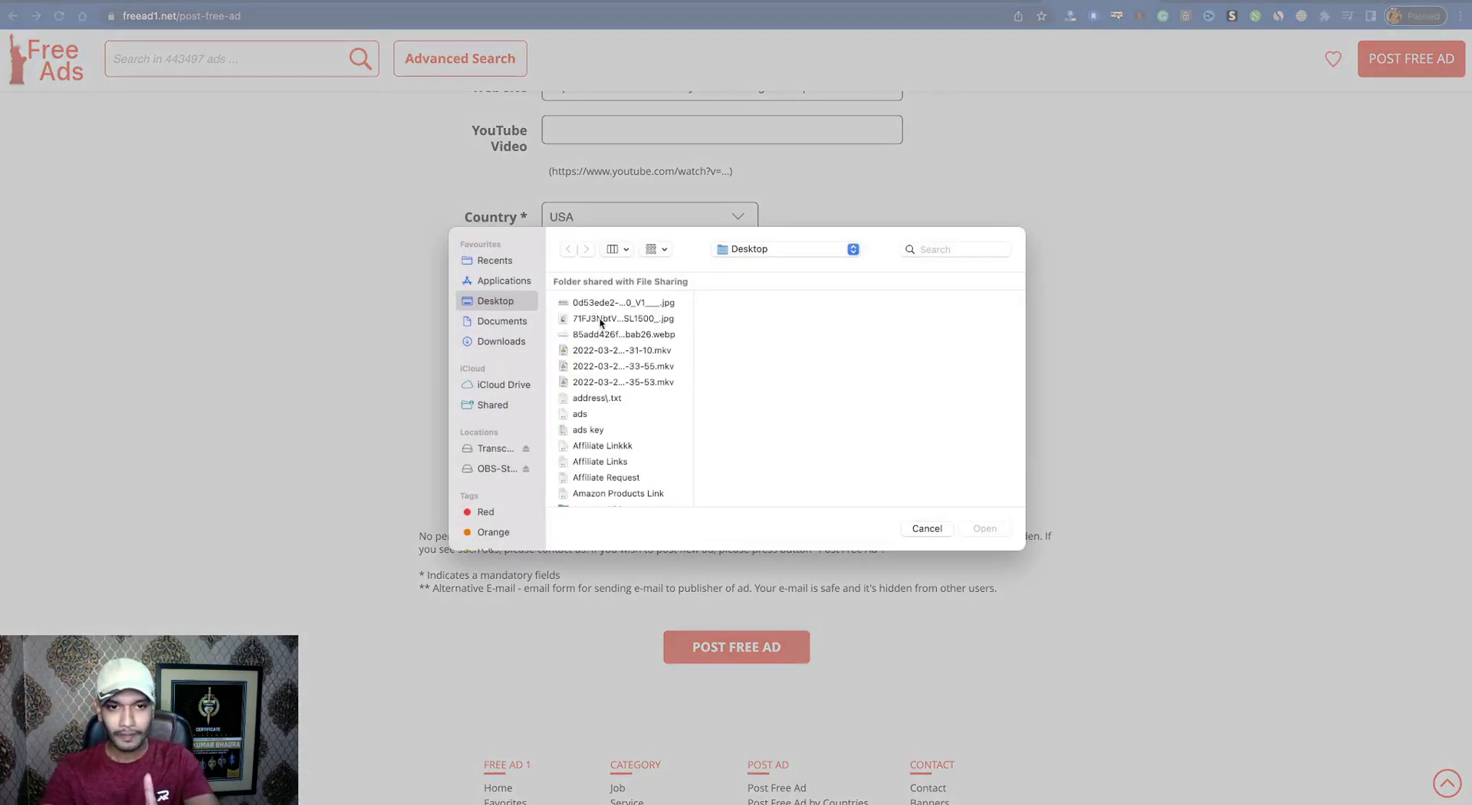
Attach the Desktop image 71FJ3…500_.jpg as Picture 1 and review the completed form
left_click(601, 319)
left_click(983, 529)
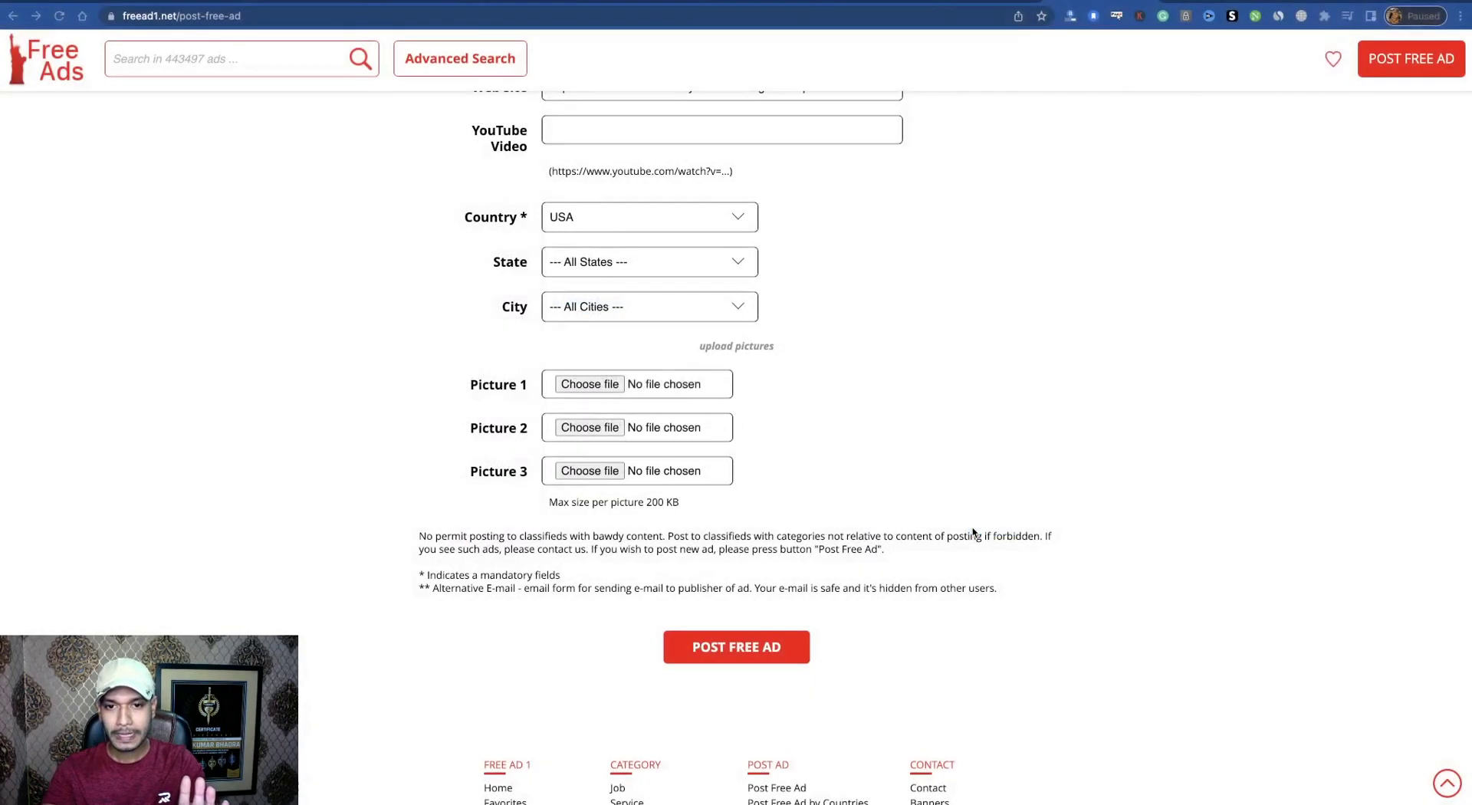
scroll(845, 437, "up", 15)
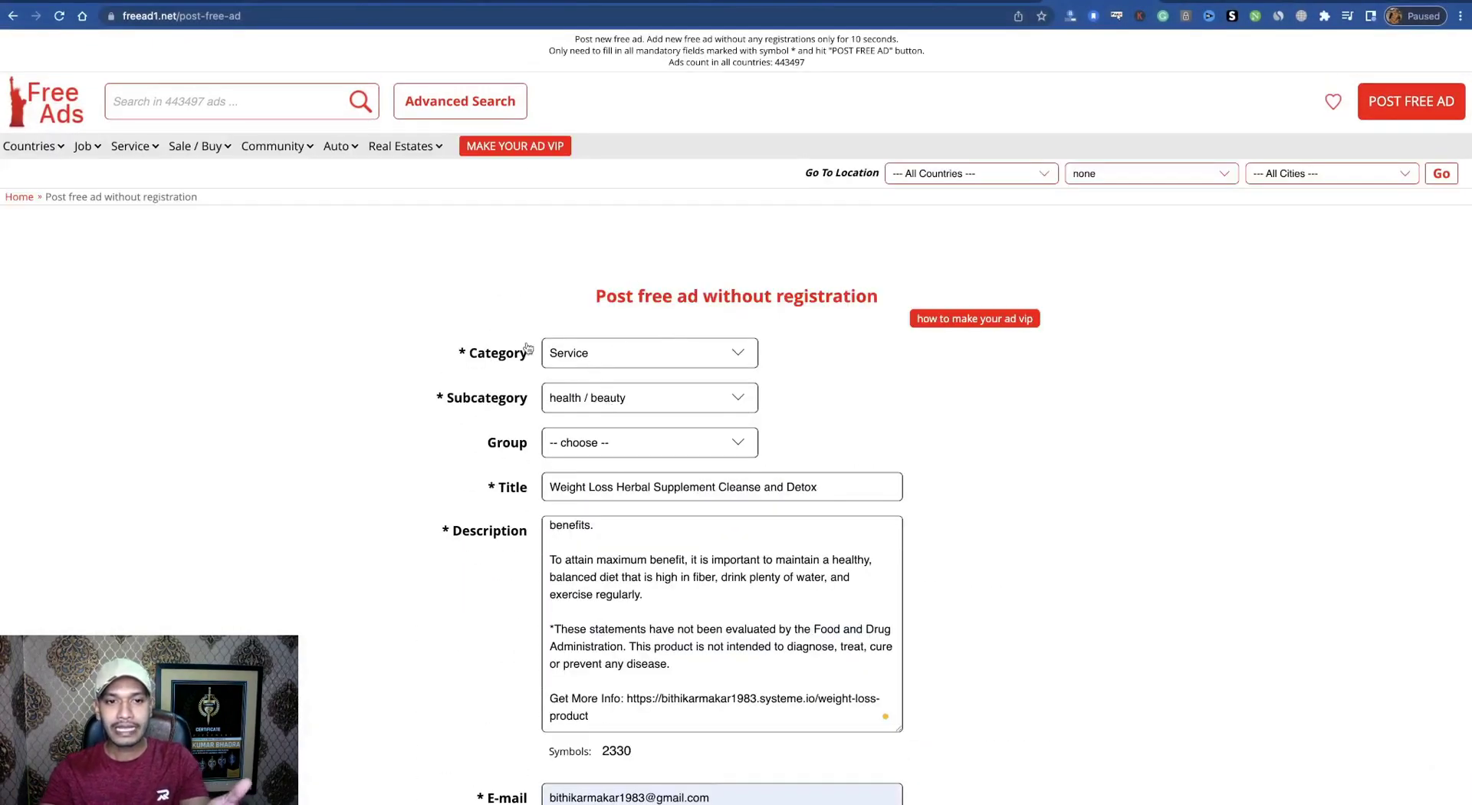
scroll(602, 410, "down", 4)
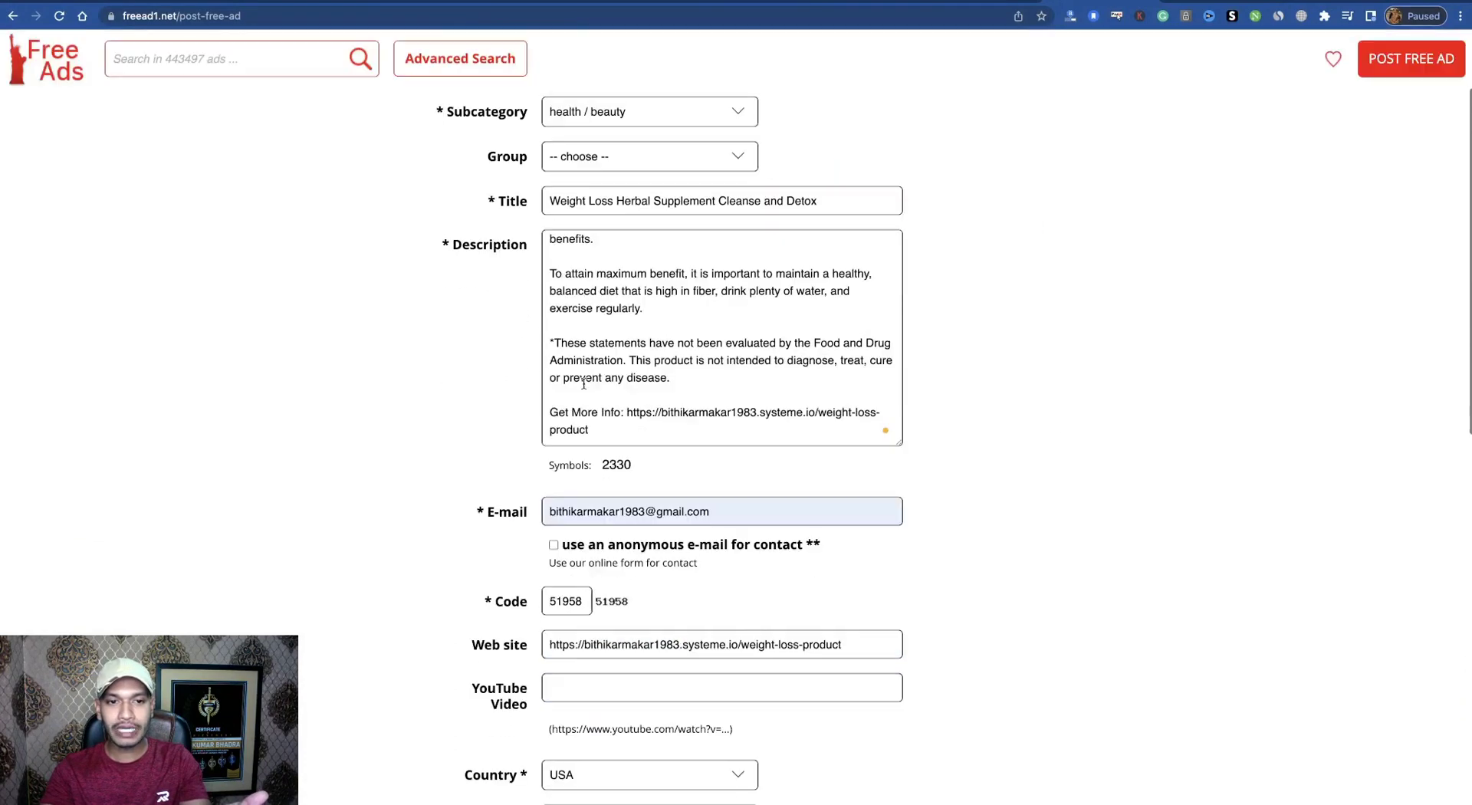
scroll(762, 461, "down", 1)
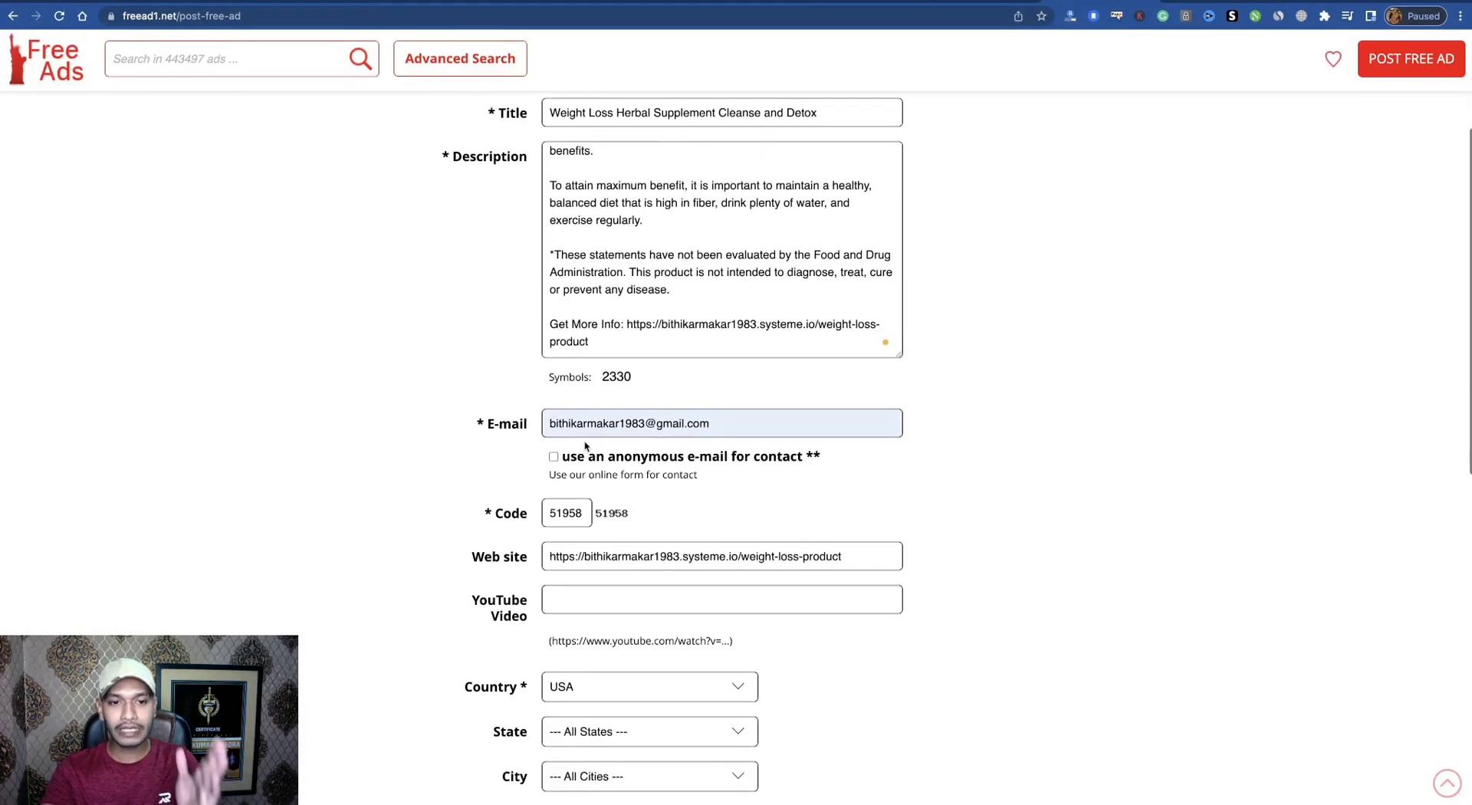
scroll(608, 397, "down", 2)
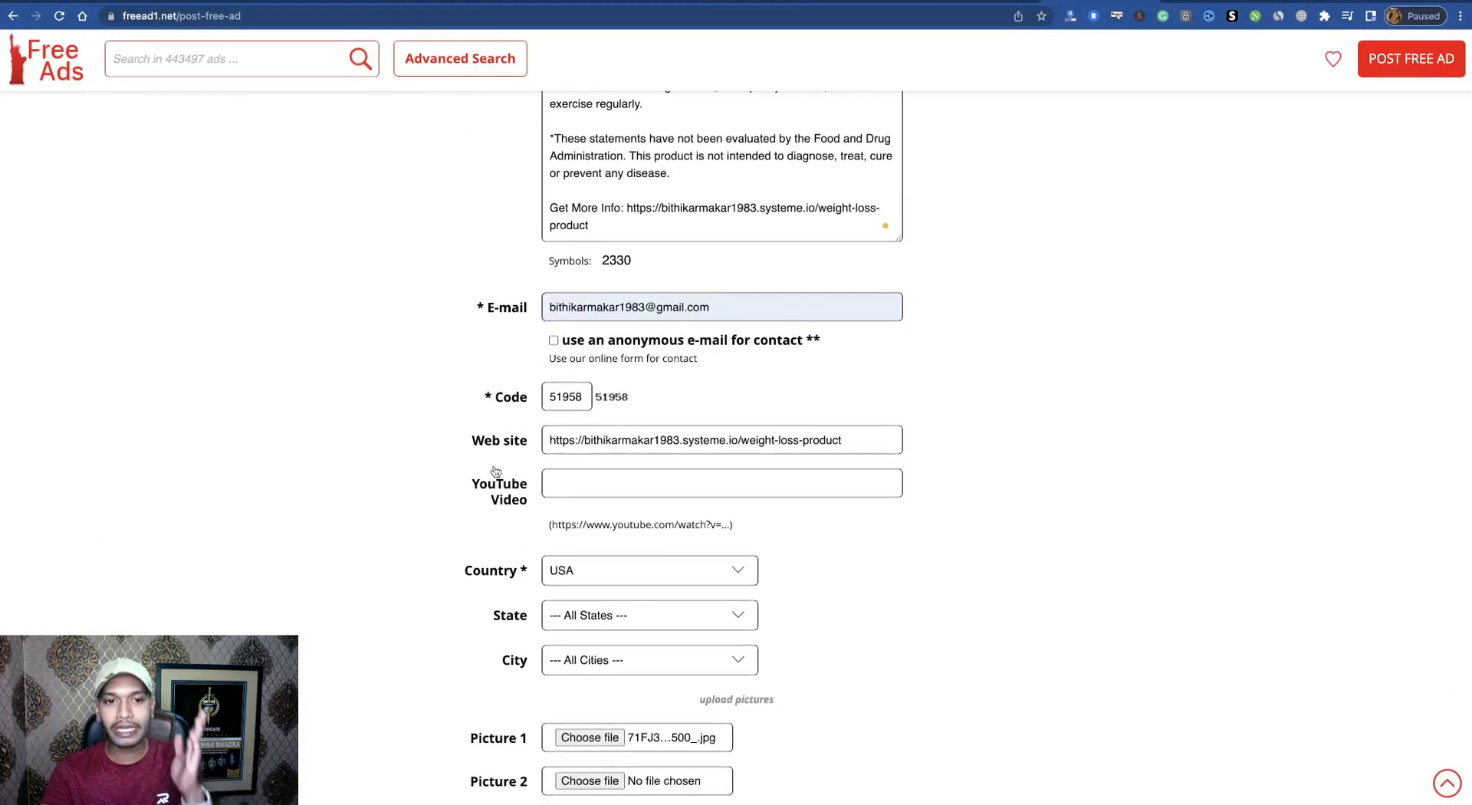
scroll(741, 451, "down", 3)
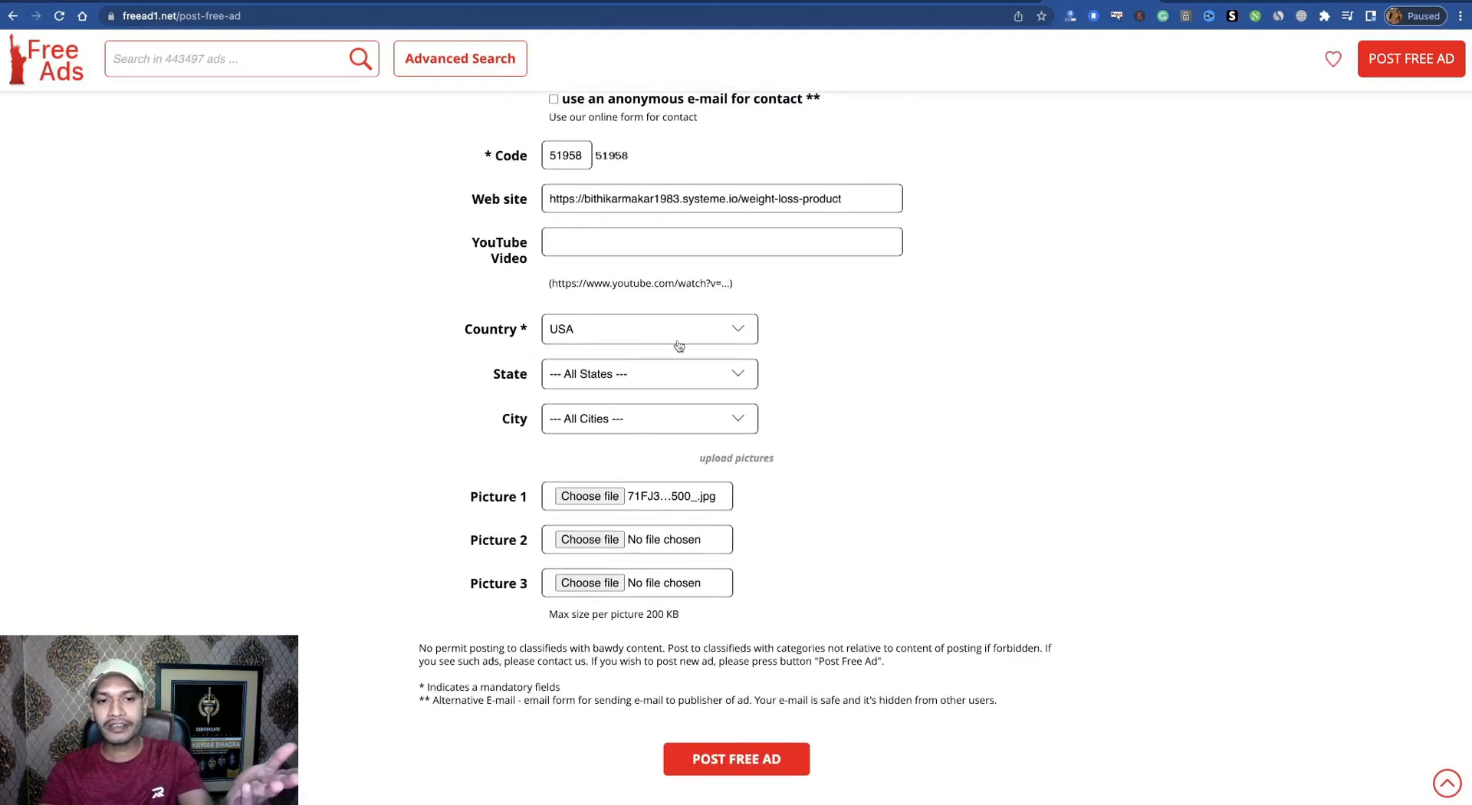
scroll(679, 345, "down", 1)
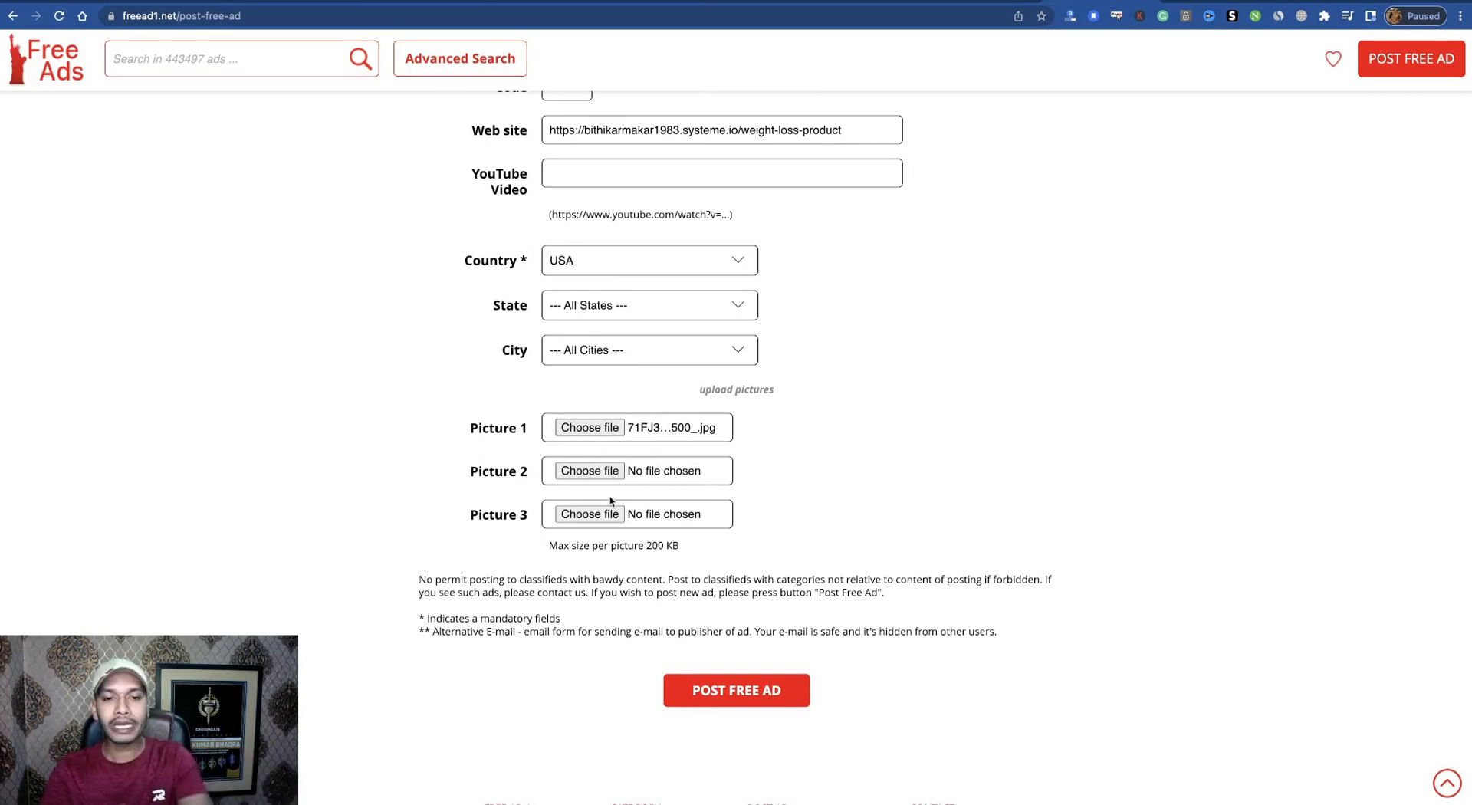
Post the ad, then move to the Global Free Classified Ads Lincoln page
left_click(728, 699)
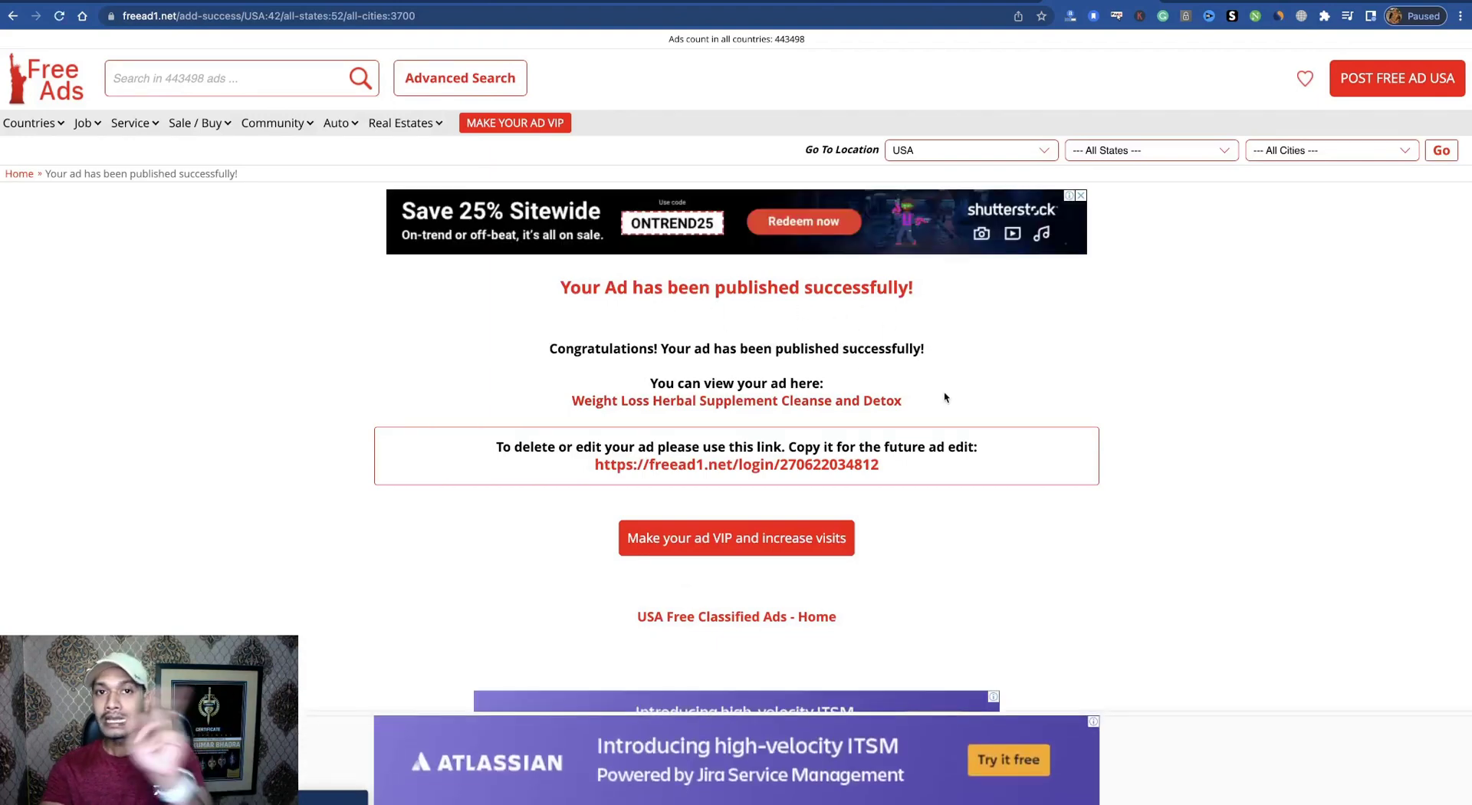
key("ctrl+Tab")
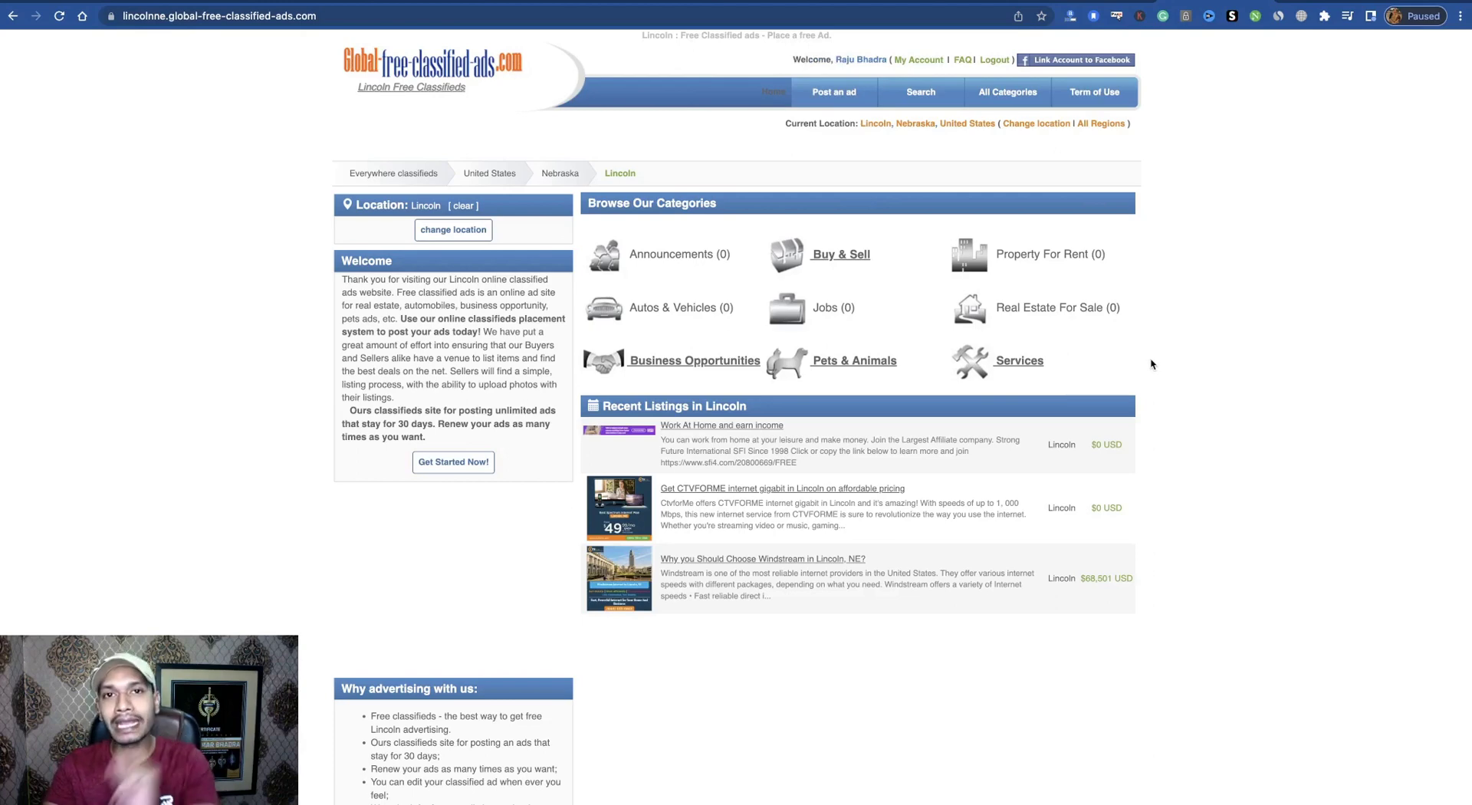
scroll(912, 436, "down", 4)
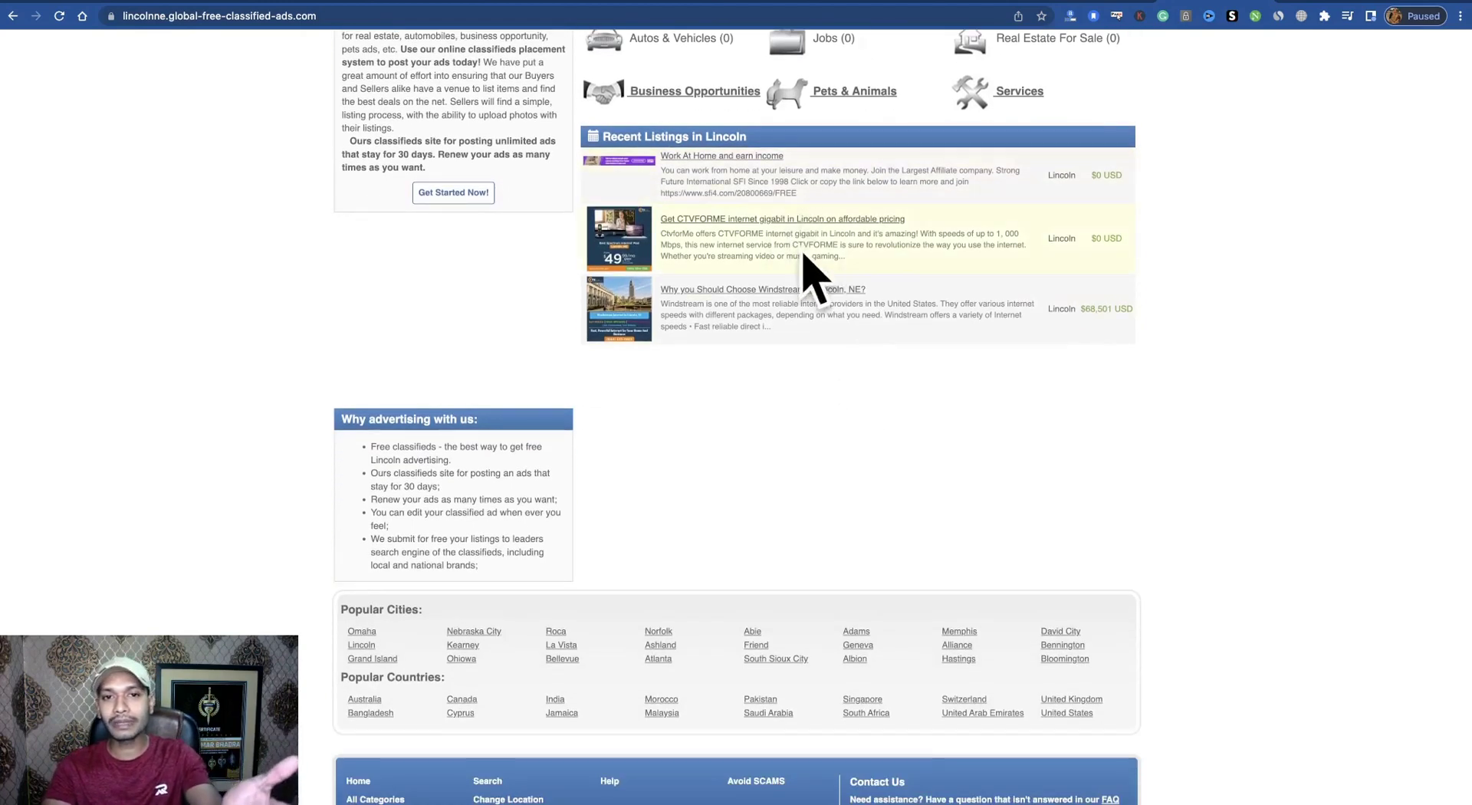
scroll(1079, 437, "up", 4)
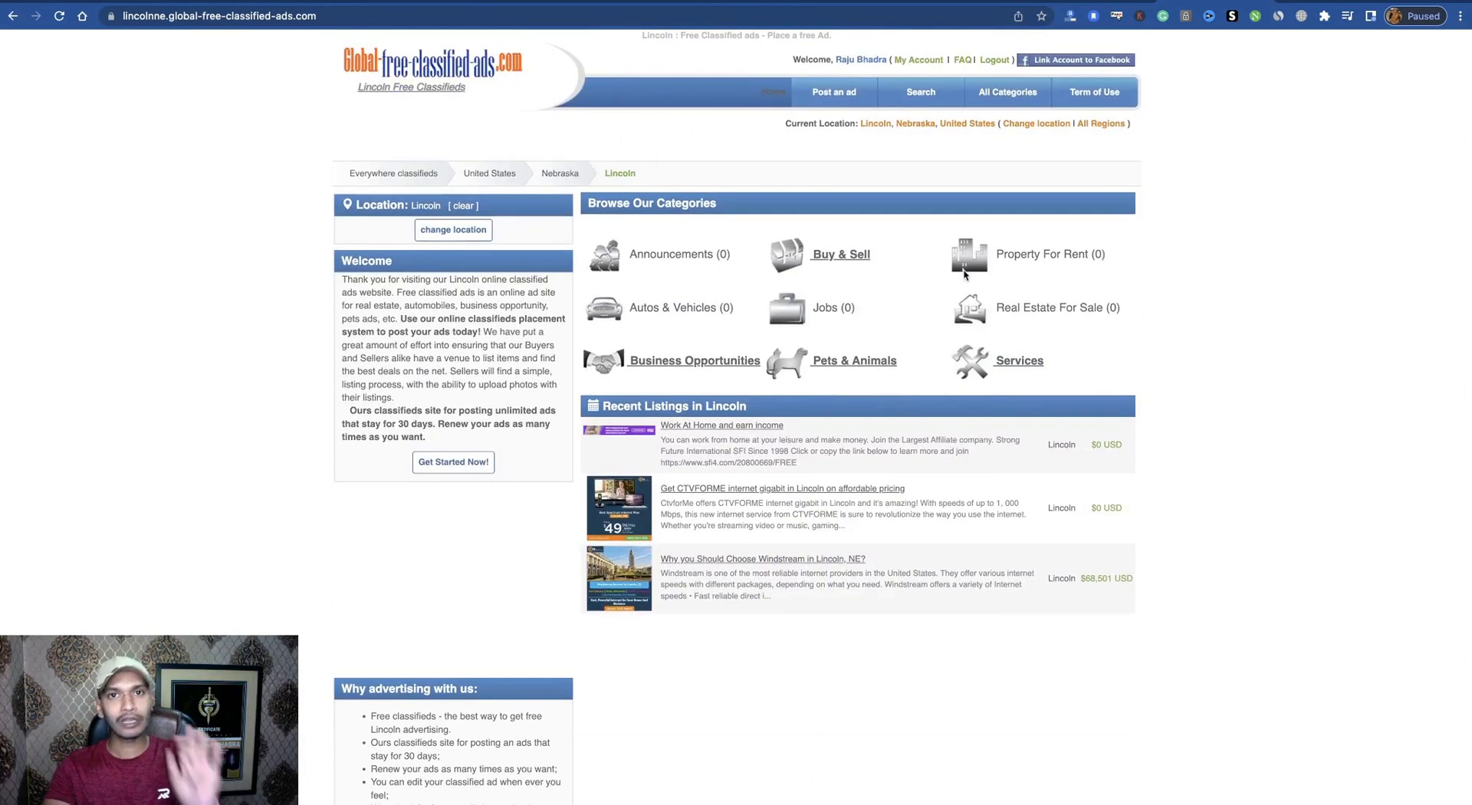
scroll(967, 276, "down", 1)
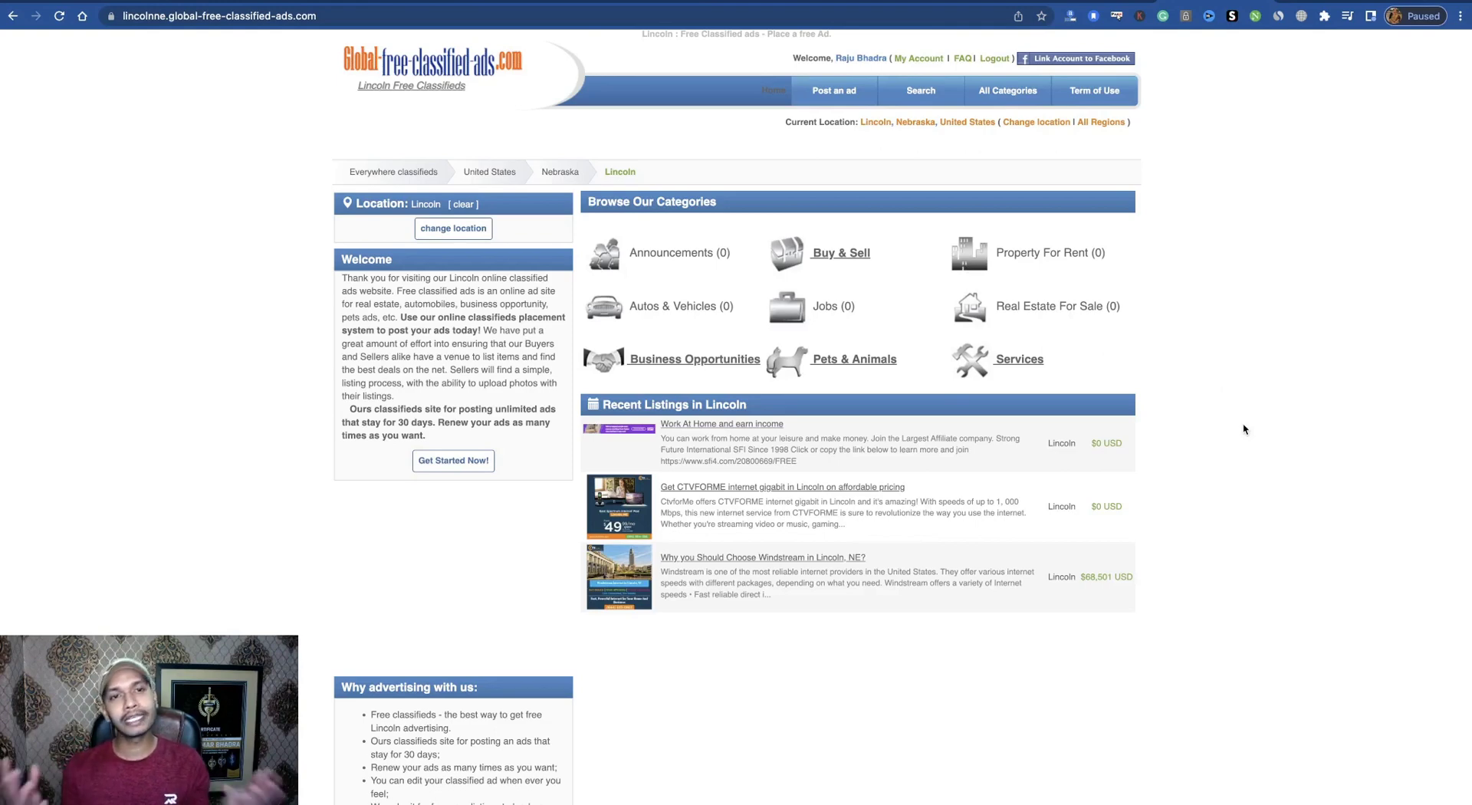
Begin a new listing, choosing Services and then Health & Beauty Services
left_click(835, 97)
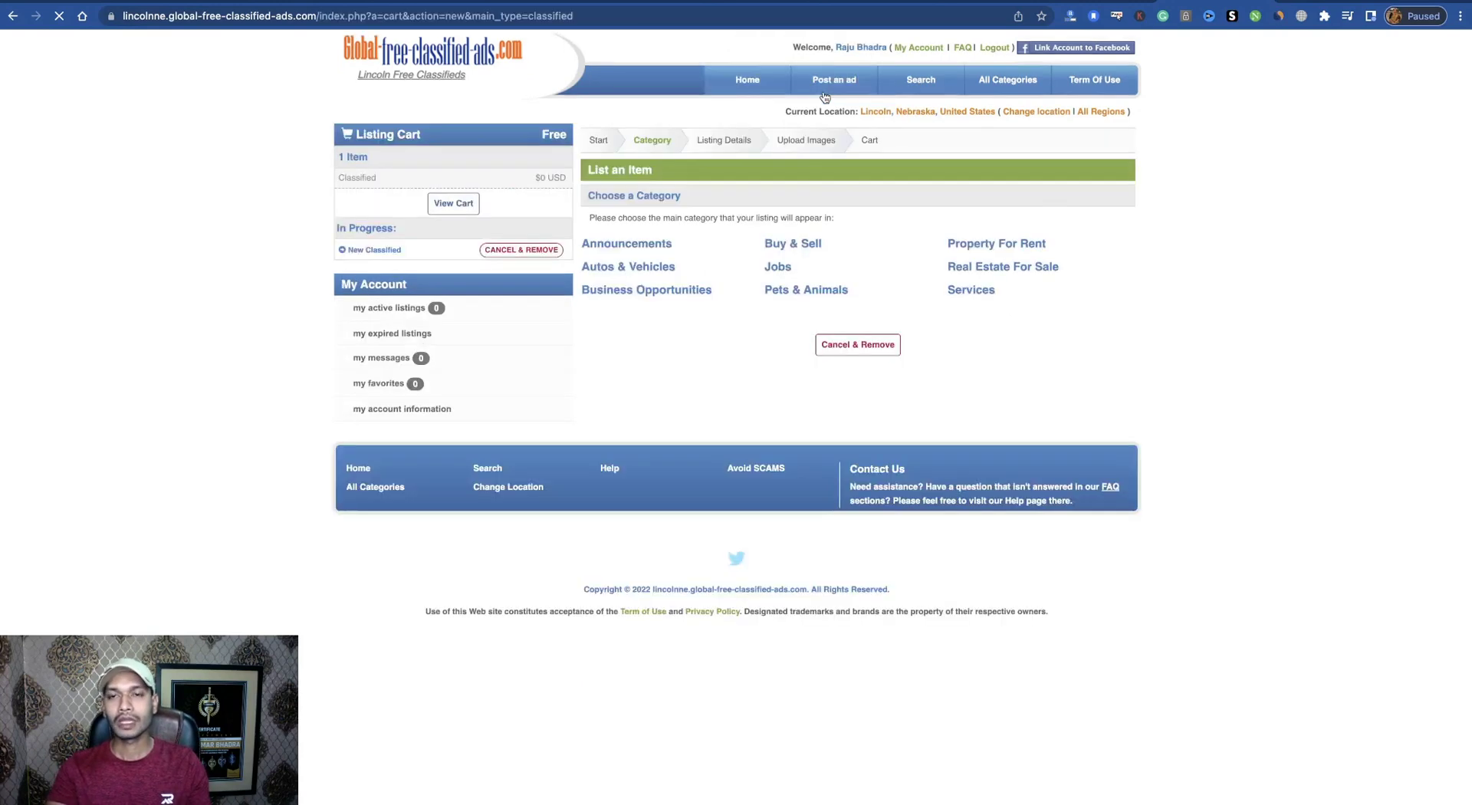
left_click(972, 296)
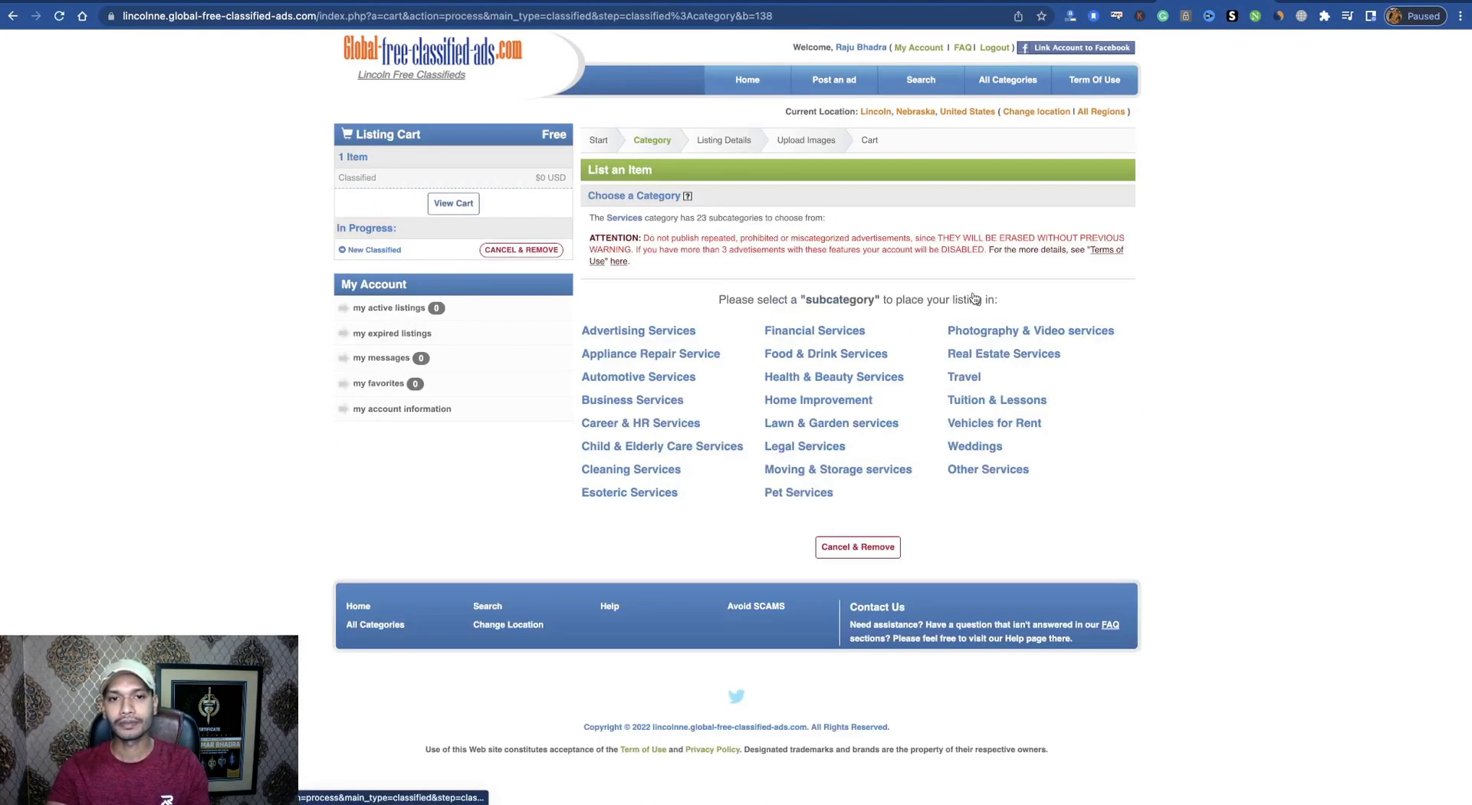
left_click(821, 381)
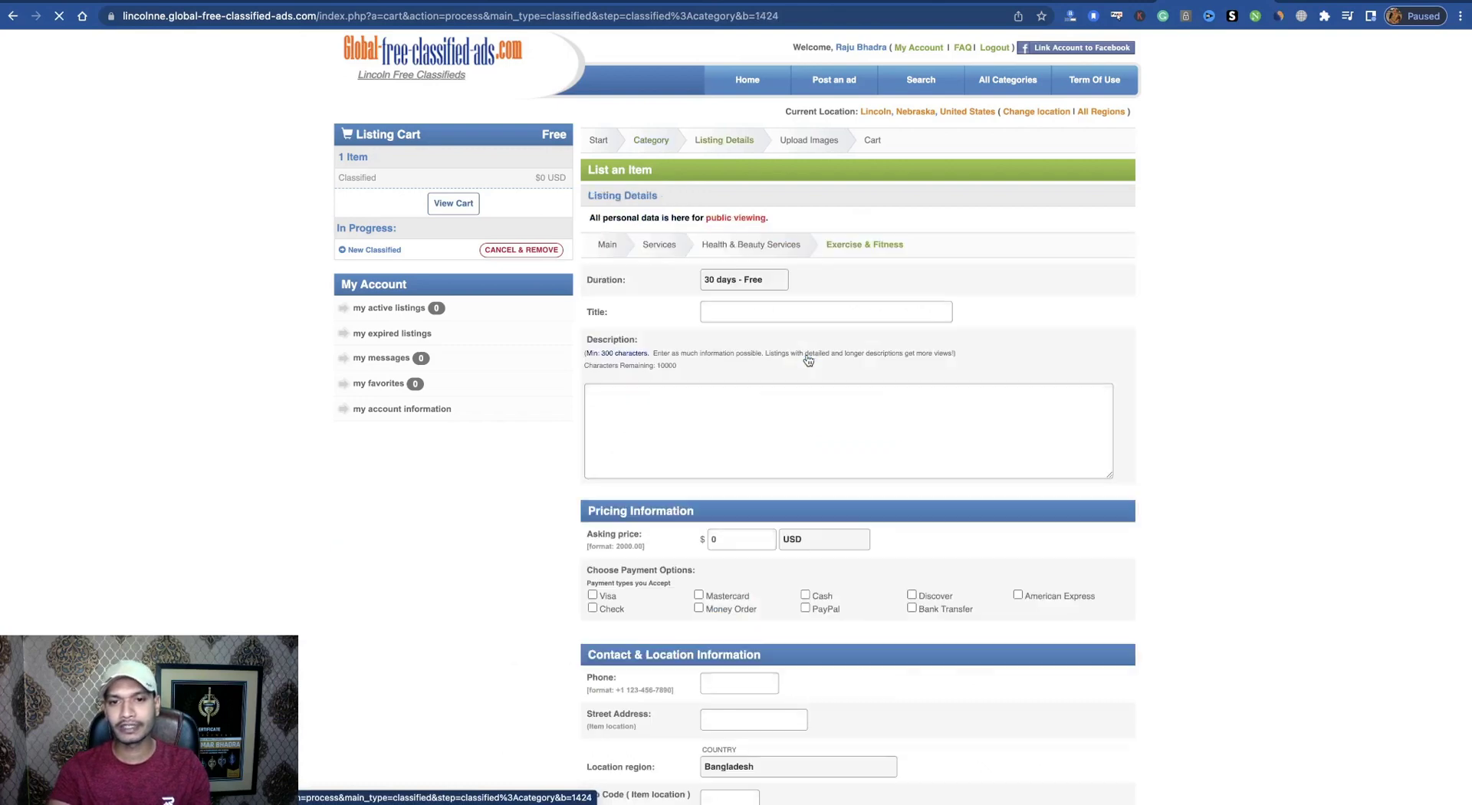
Keep the 30 days - Free duration and paste Amazon's product name as the title
left_click(775, 287)
left_click(841, 294)
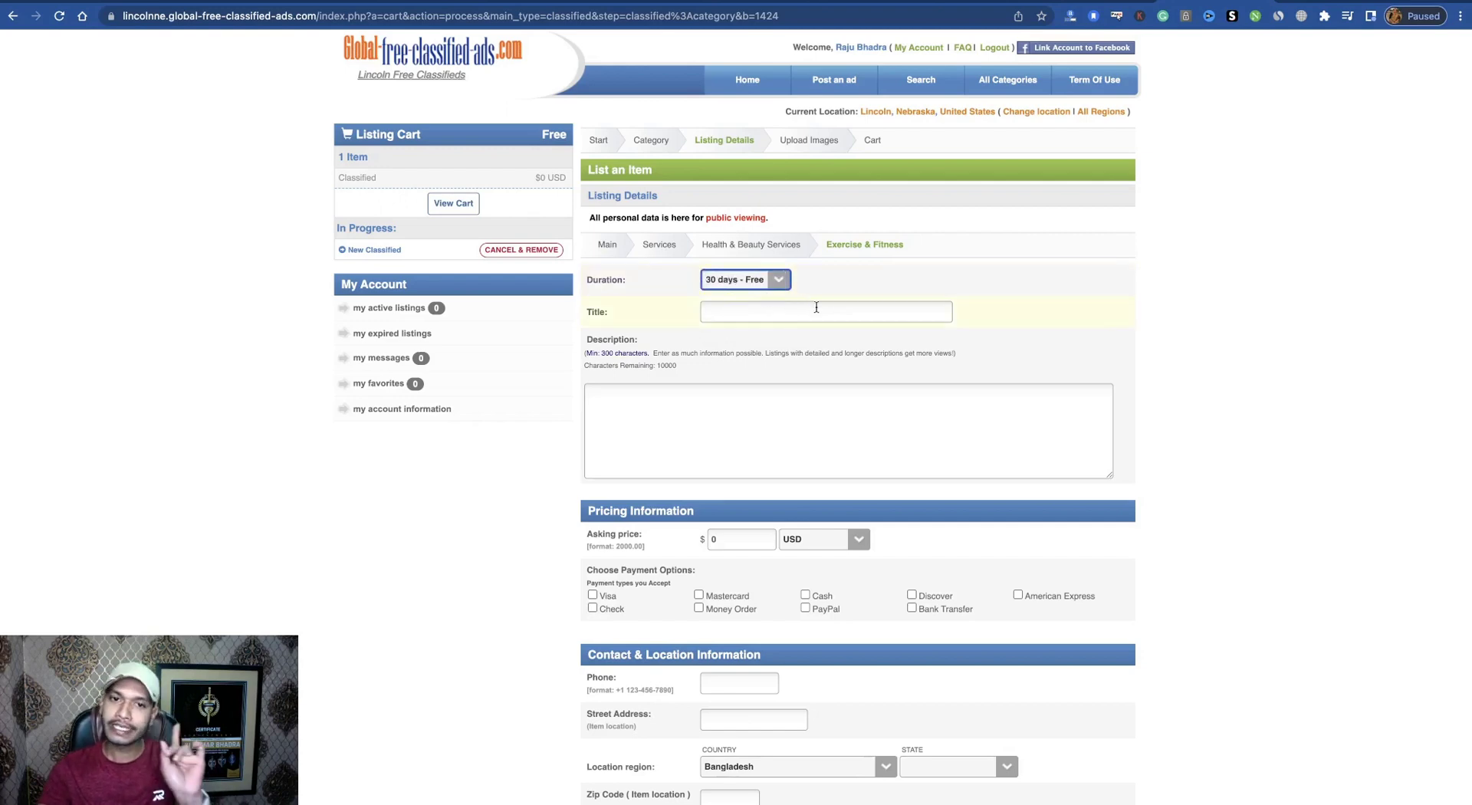
left_click(782, 319)
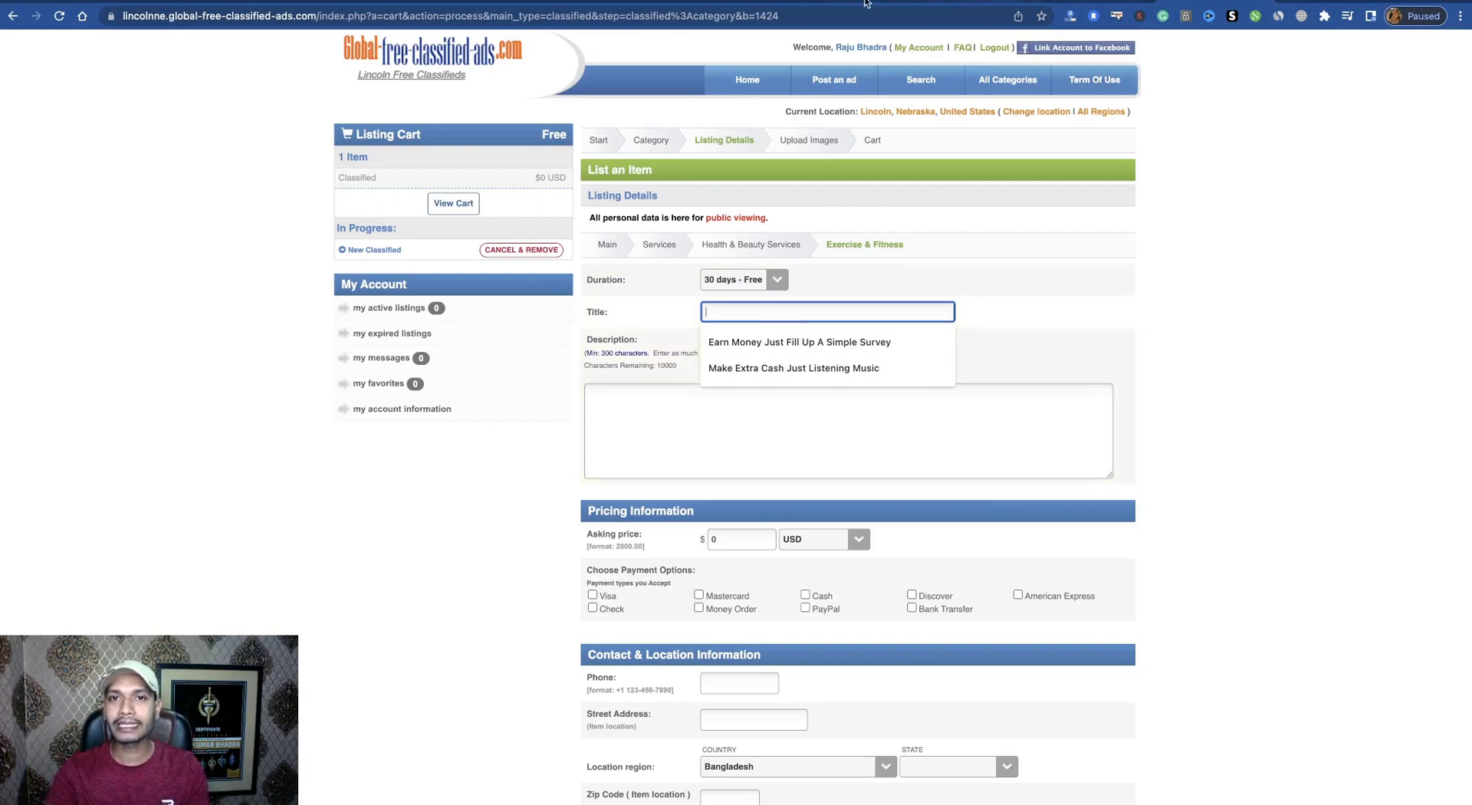
left_click(536, 2)
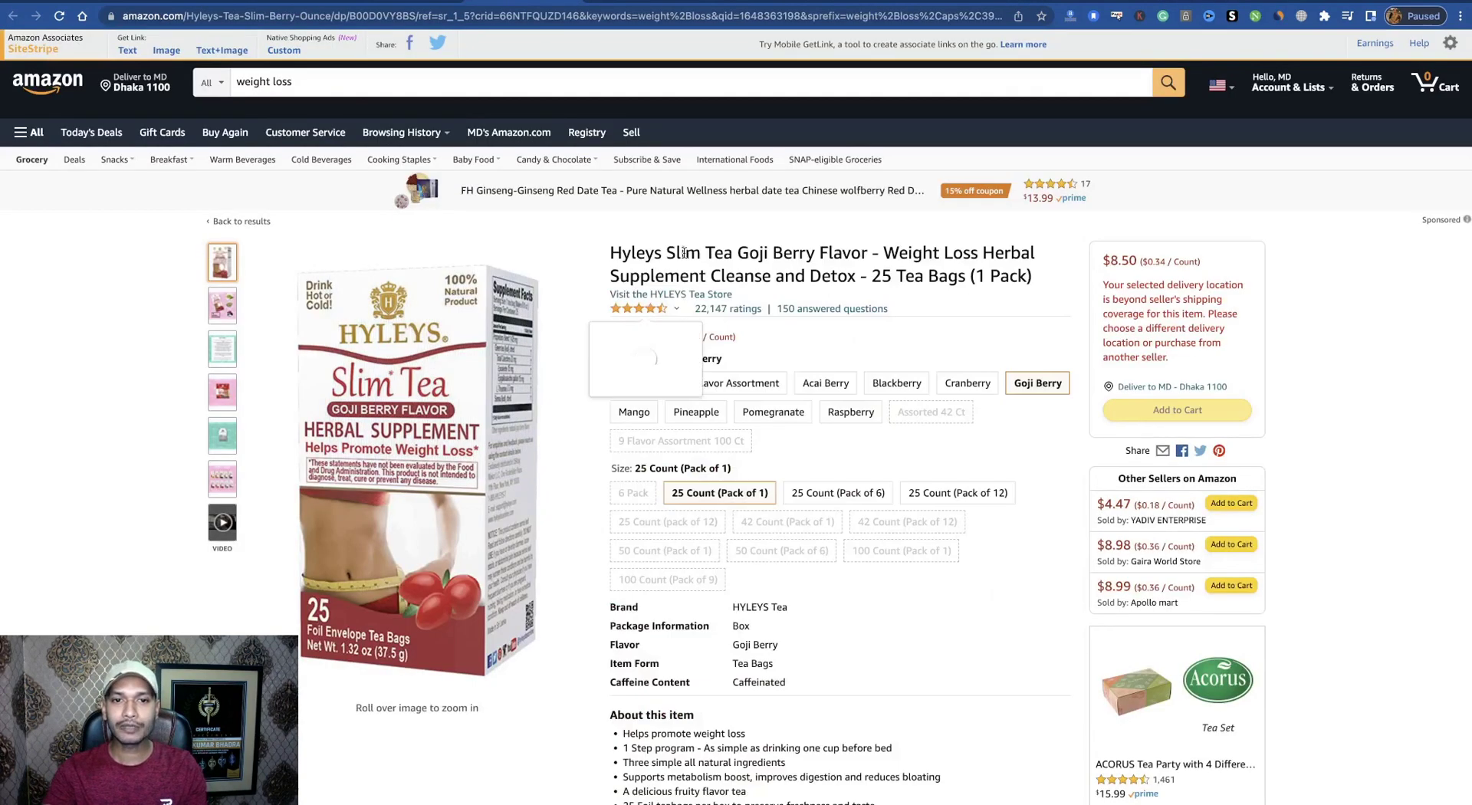
left_click_drag(886, 253, 852, 276)
key("super+c")
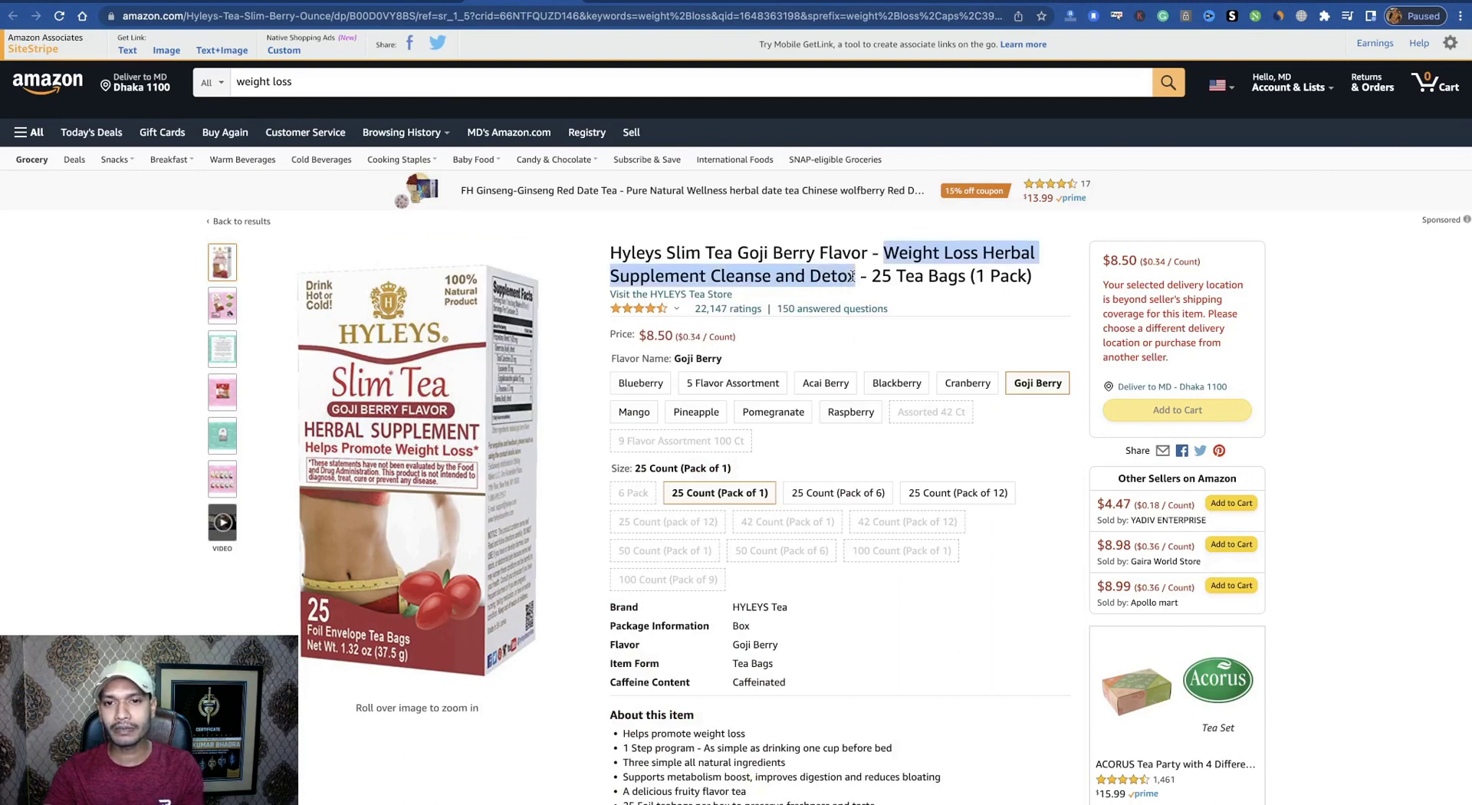
left_click(1197, 4)
right_click(724, 311)
left_click(801, 421)
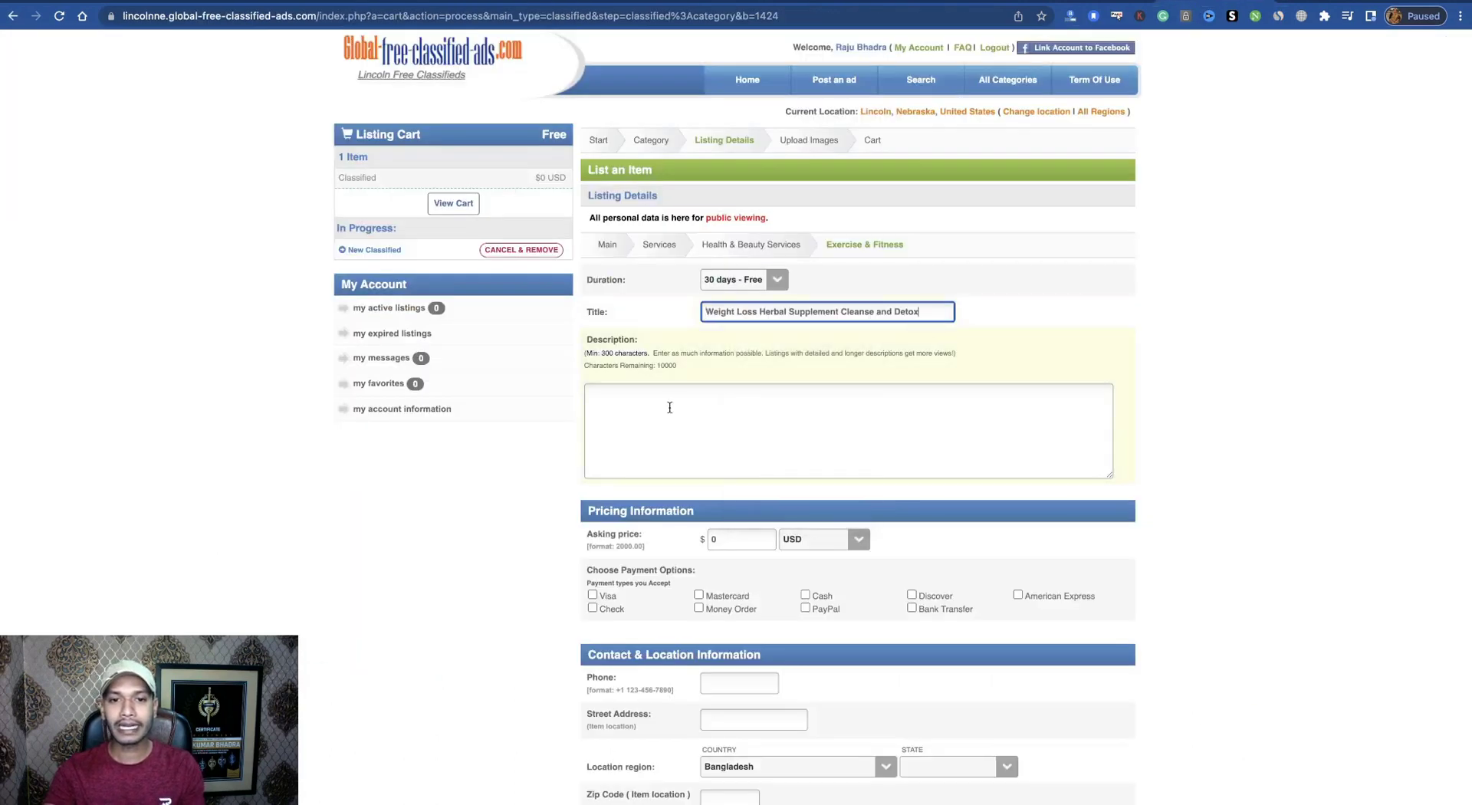
left_click(670, 407)
Paste Amazon's Hyleys Slim Tea description into Description and start a new line after it
key("ctrl+shift+Tab")
scroll(472, 662, "down", 15)
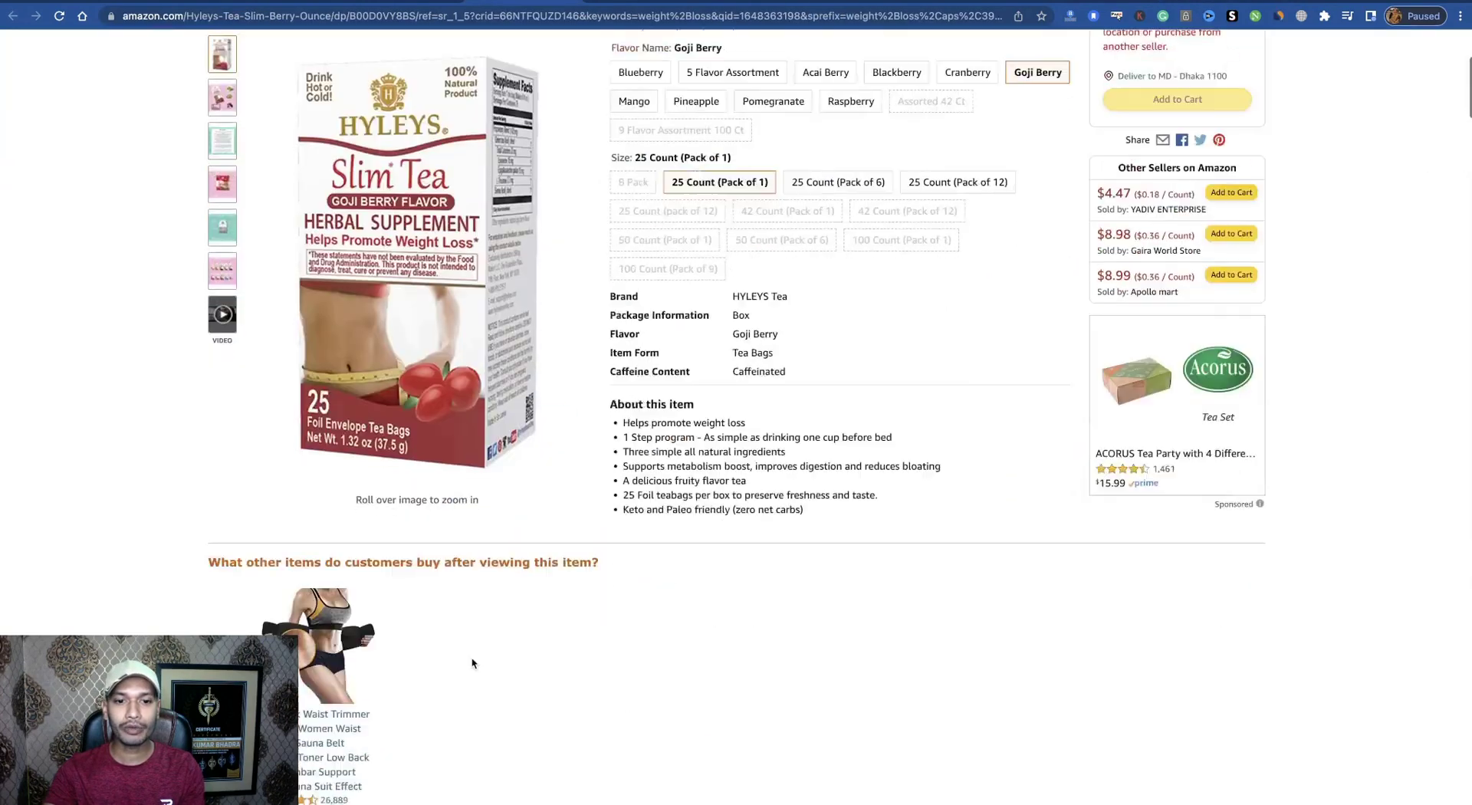
scroll(474, 663, "down", 8)
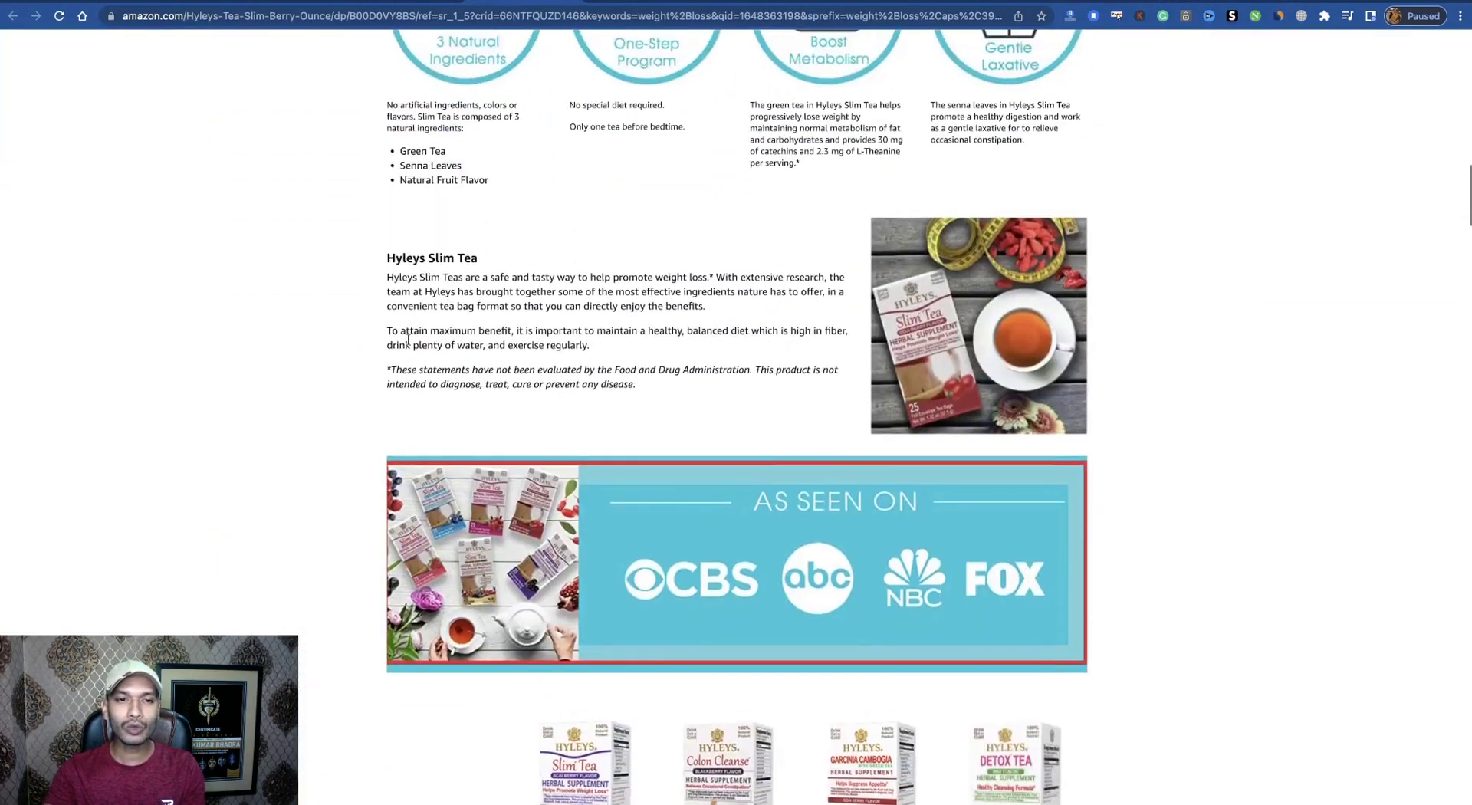
left_click_drag(389, 258, 647, 384)
key("super+c")
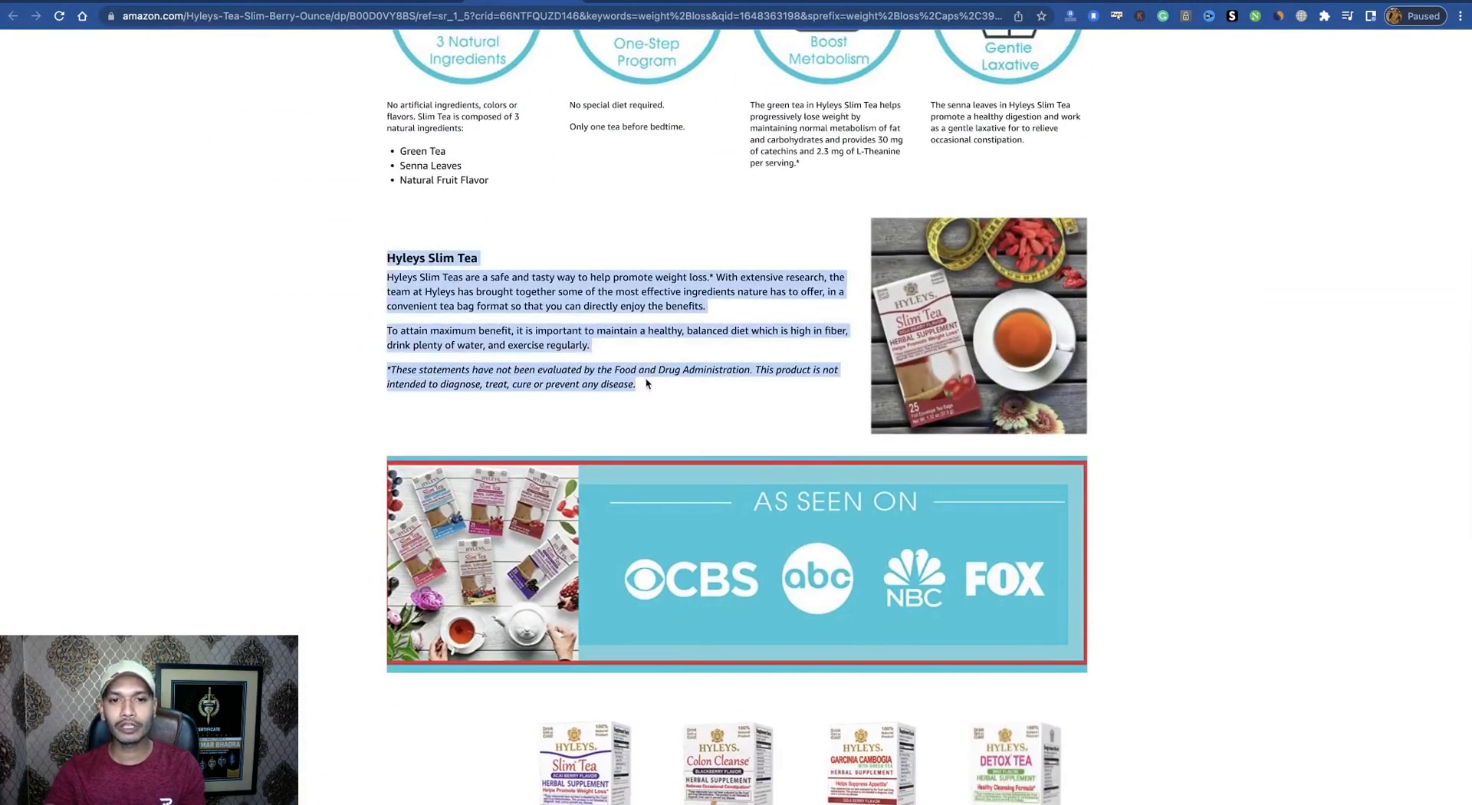
left_click(1201, 3)
right_click(696, 419)
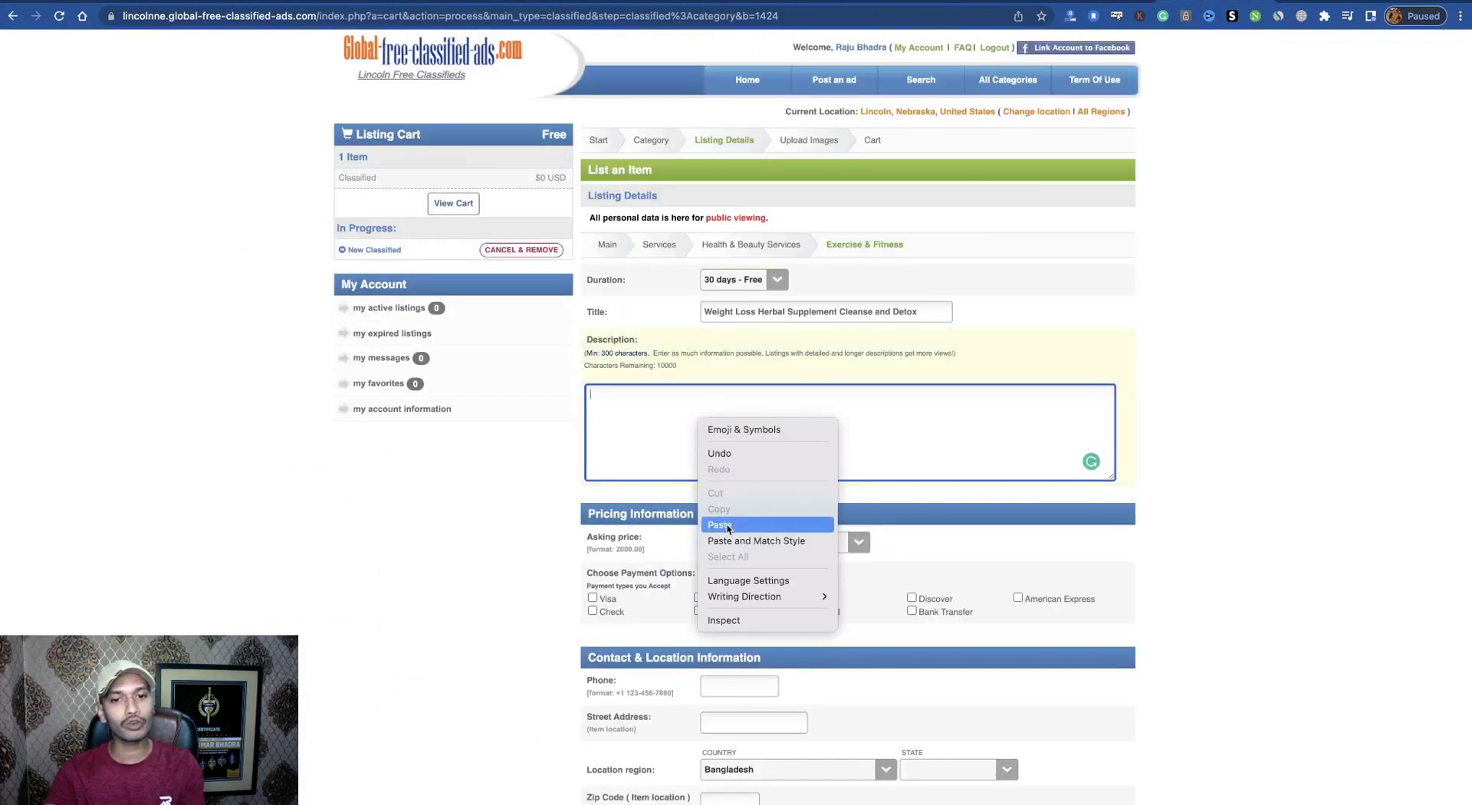
left_click(727, 527)
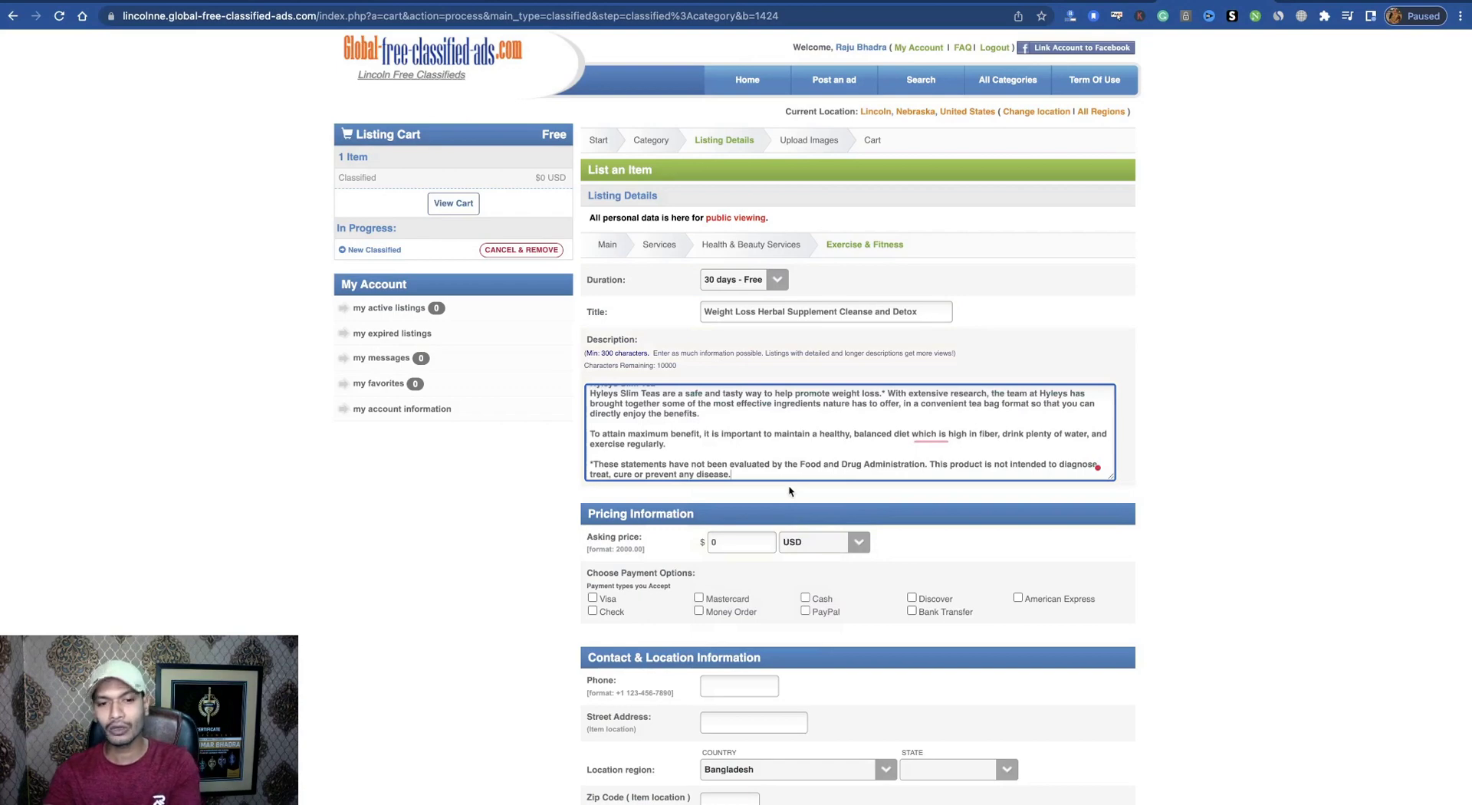
key("Return")
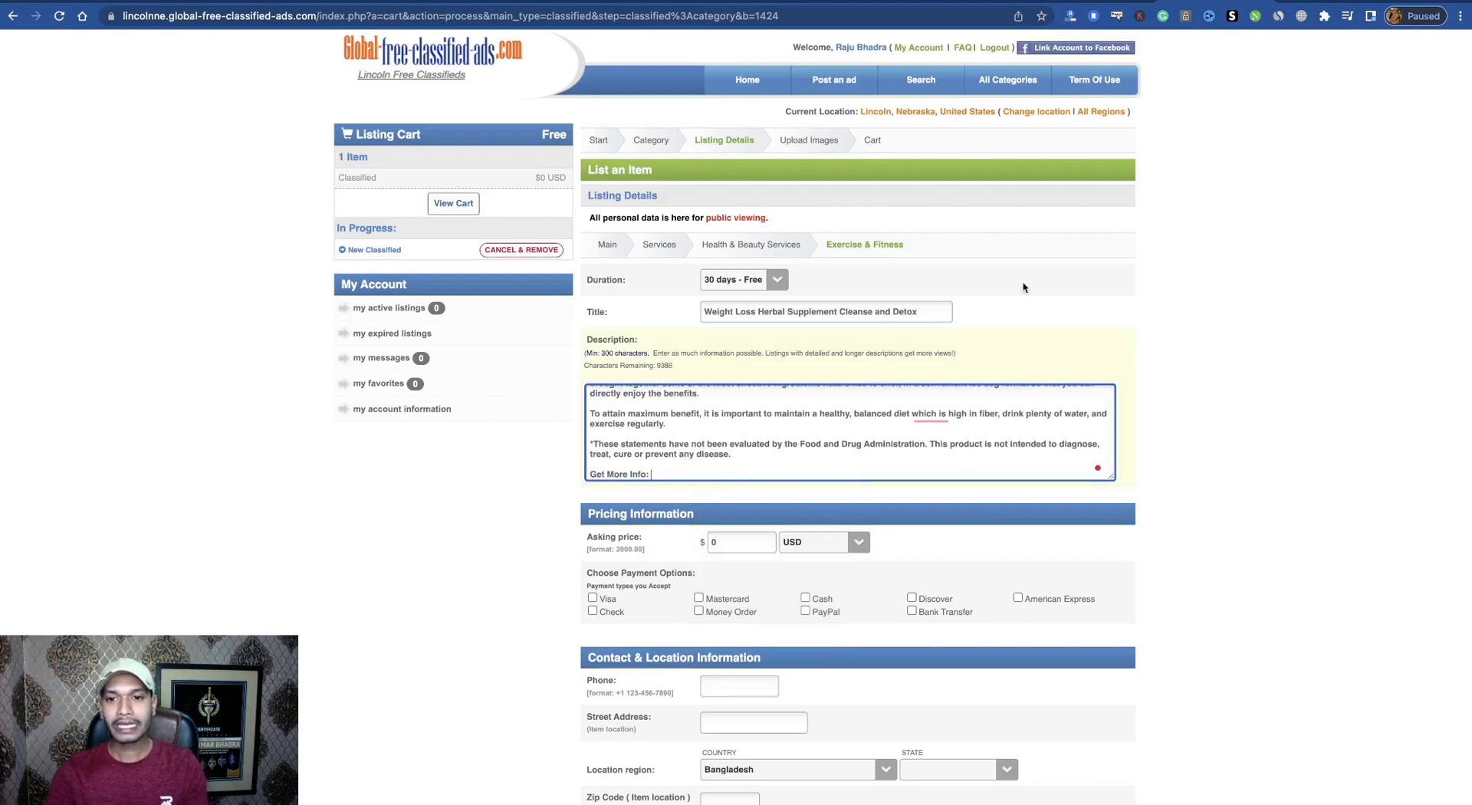
Copy the systeme.io product page address
left_click(981, 9)
right_click(345, 16)
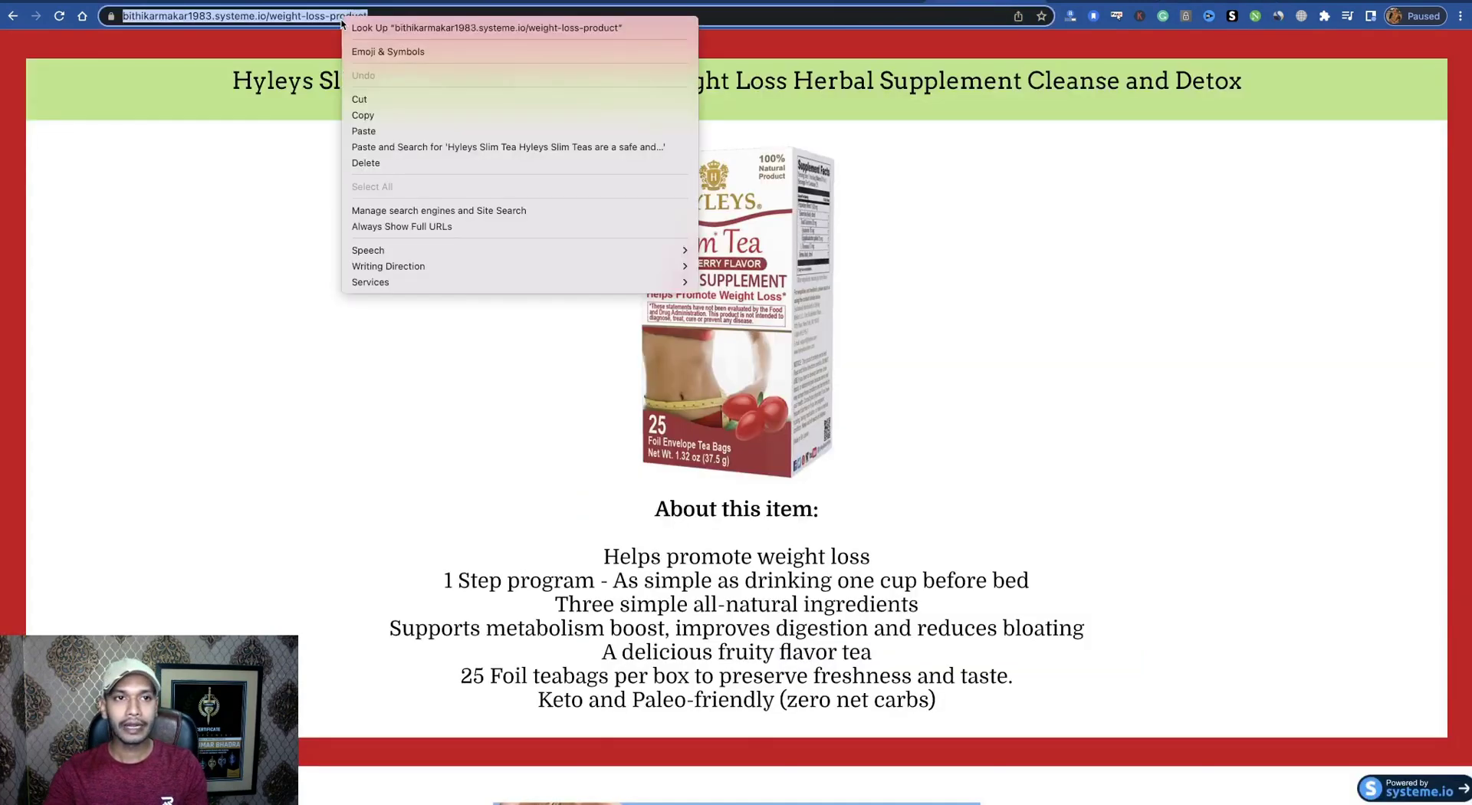
left_click(364, 115)
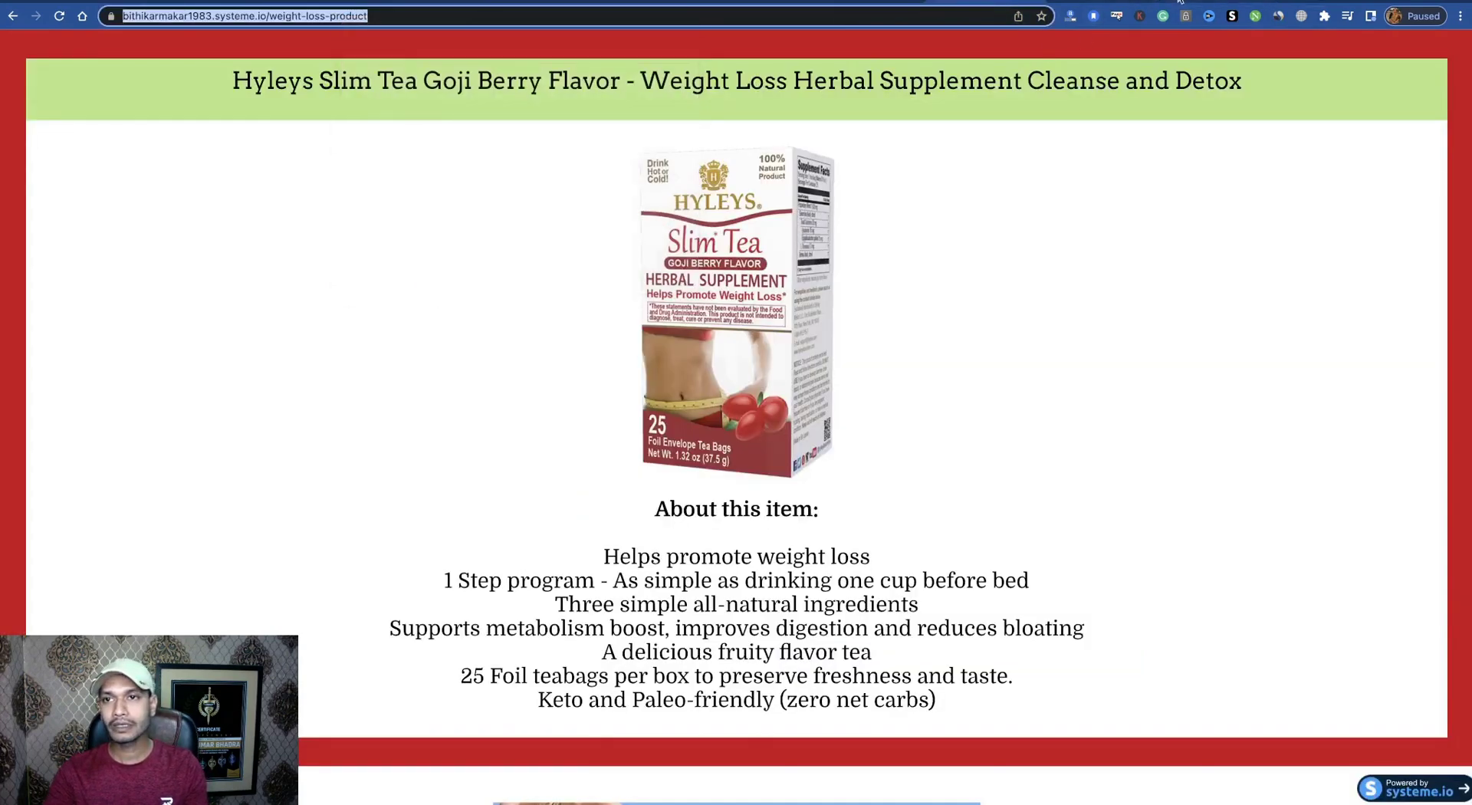
left_click(1173, 3)
Paste the systeme.io link after 'Get More Info:' in the Description
left_click(682, 473)
key("super+v")
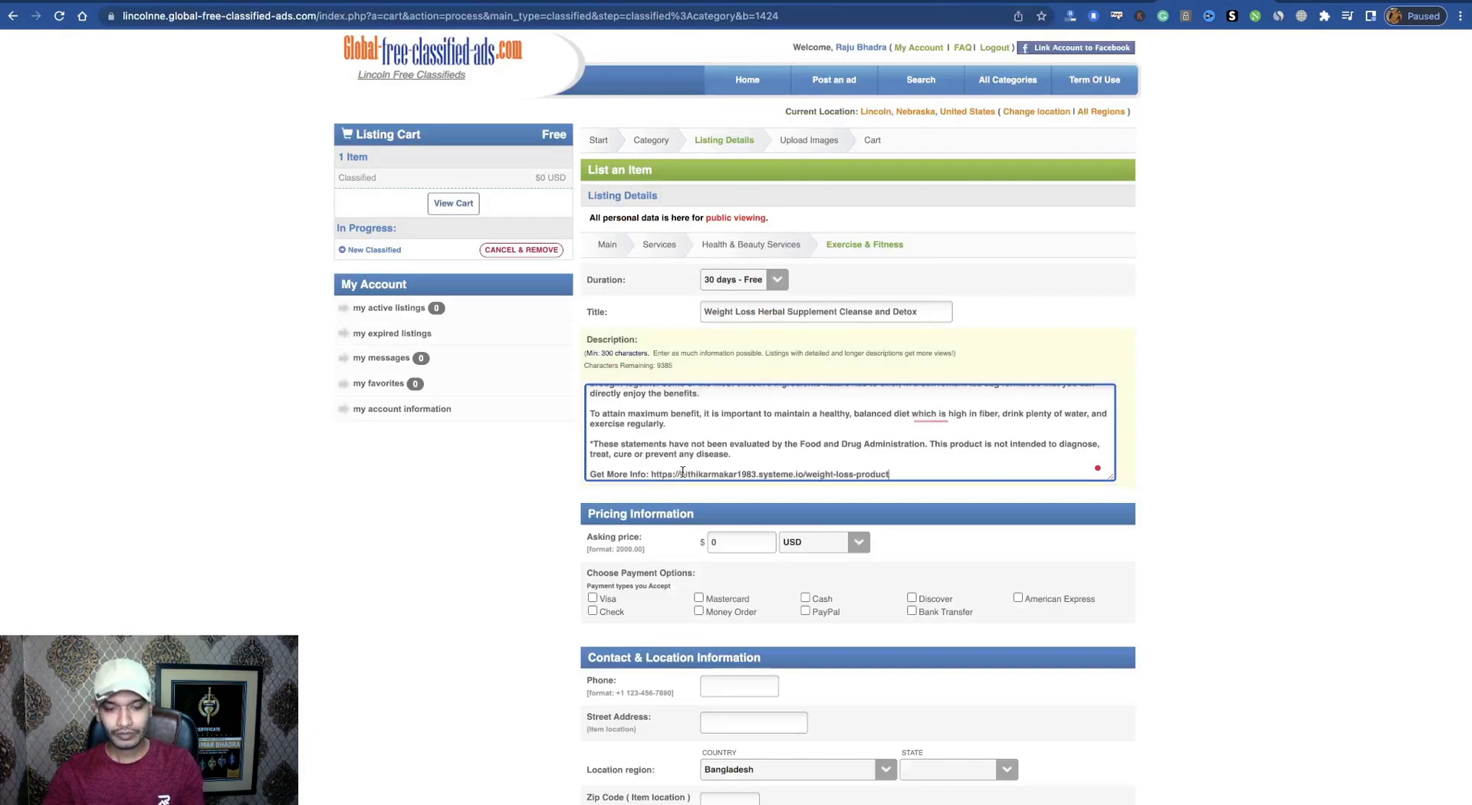
scroll(833, 502, "down", 2)
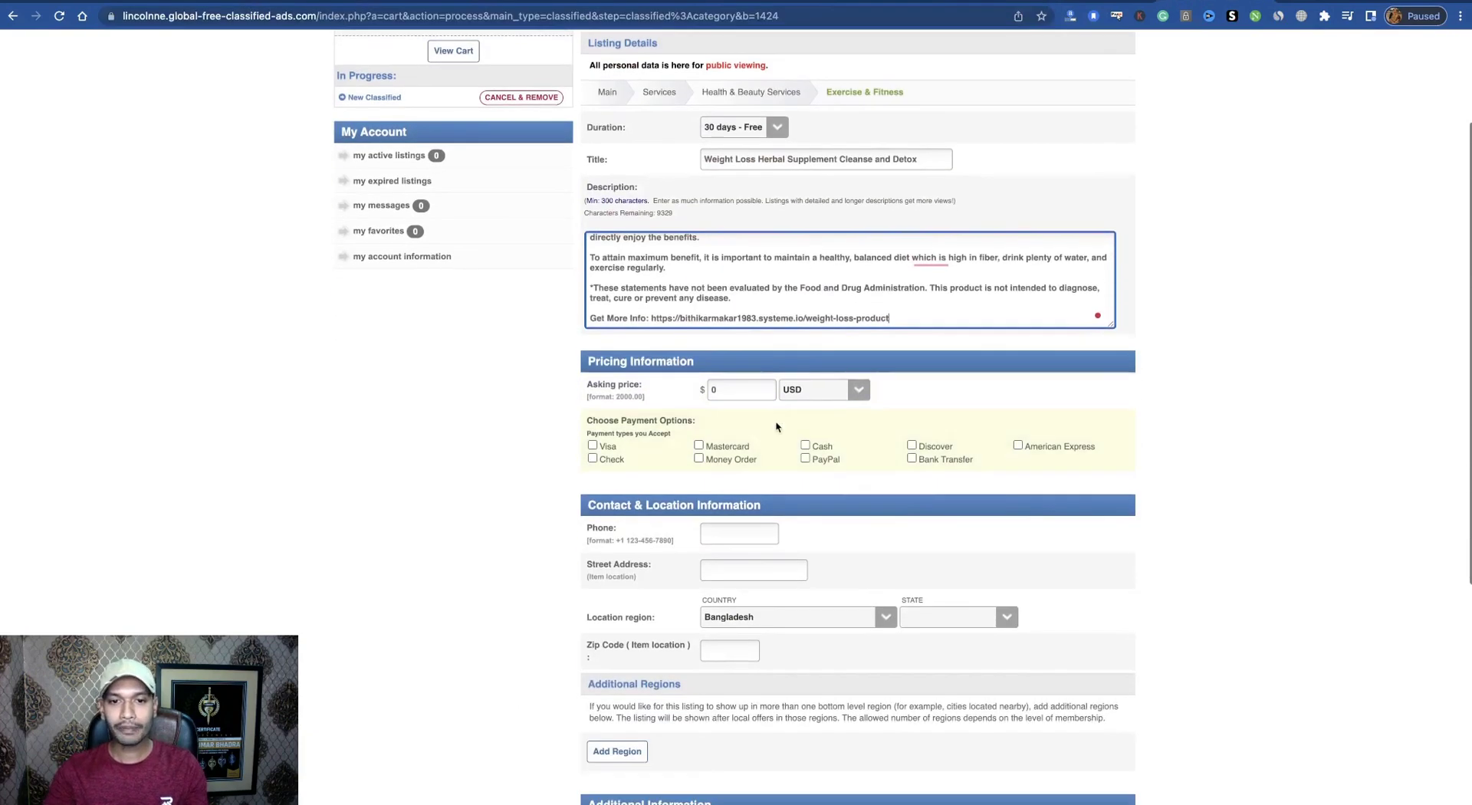
Set the asking price to 8.50 per Amazon's price and accept PayPal
left_click(732, 388)
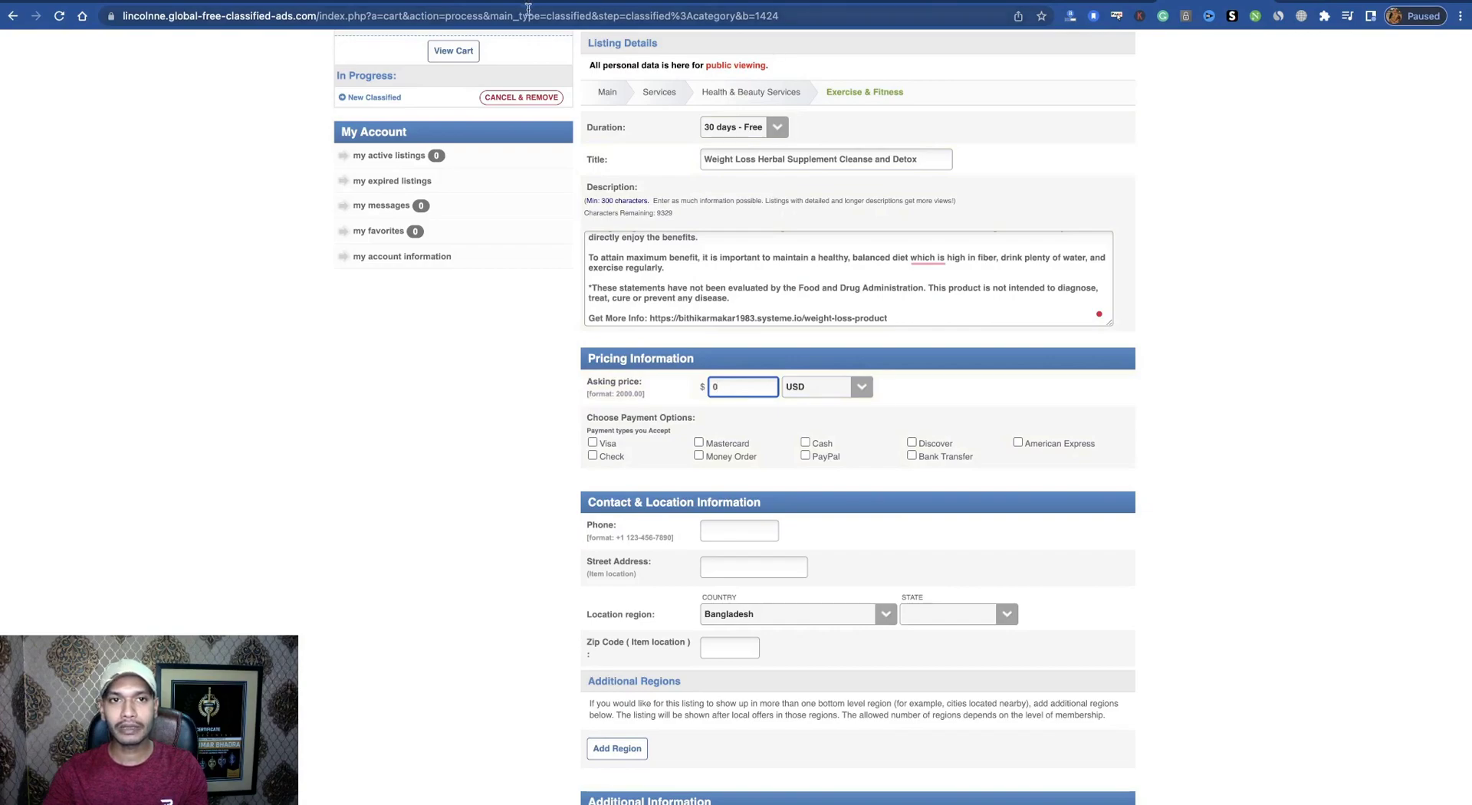
left_click(508, 5)
scroll(390, 367, "up", 8)
scroll(389, 367, "up", 8)
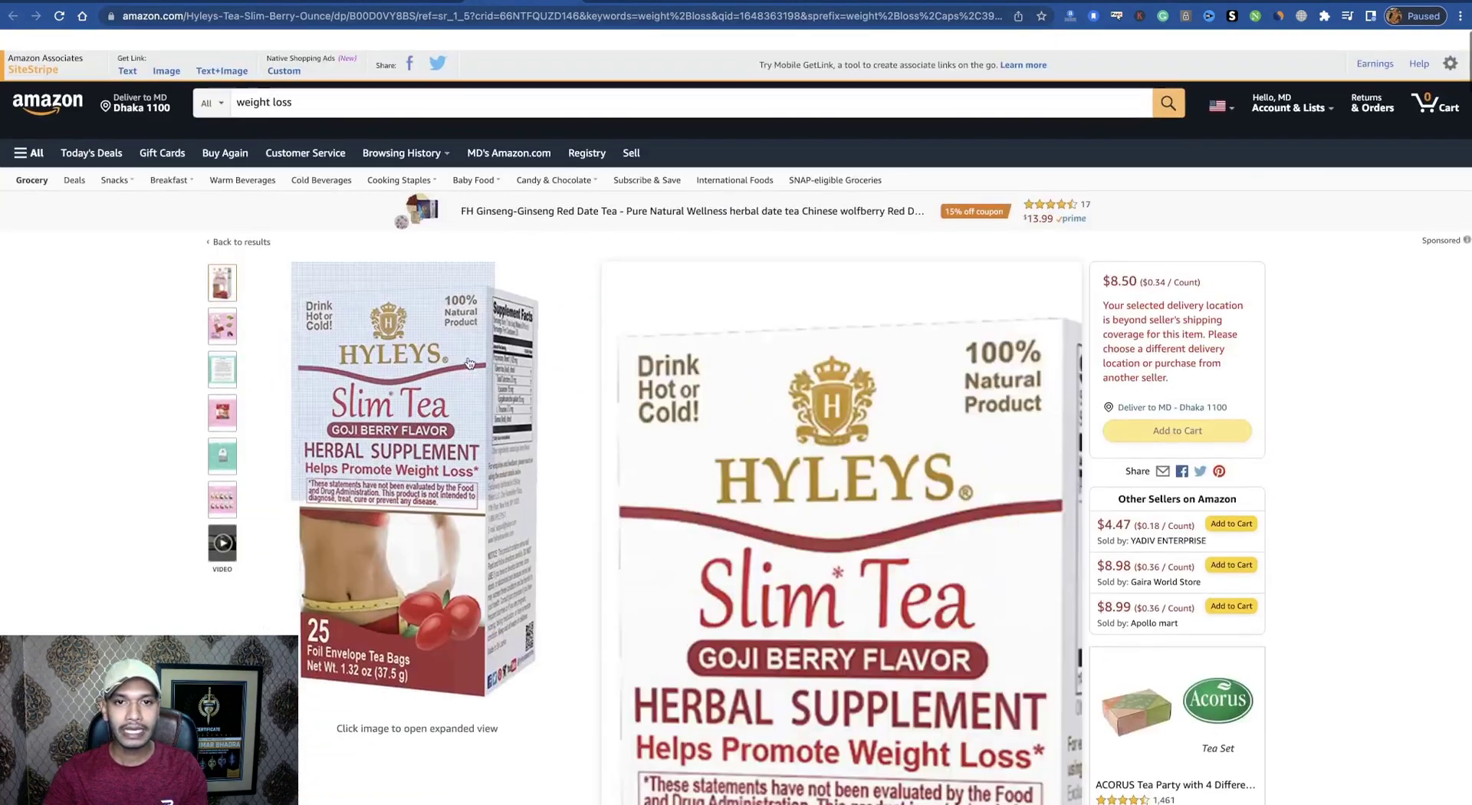
left_click(1202, 2)
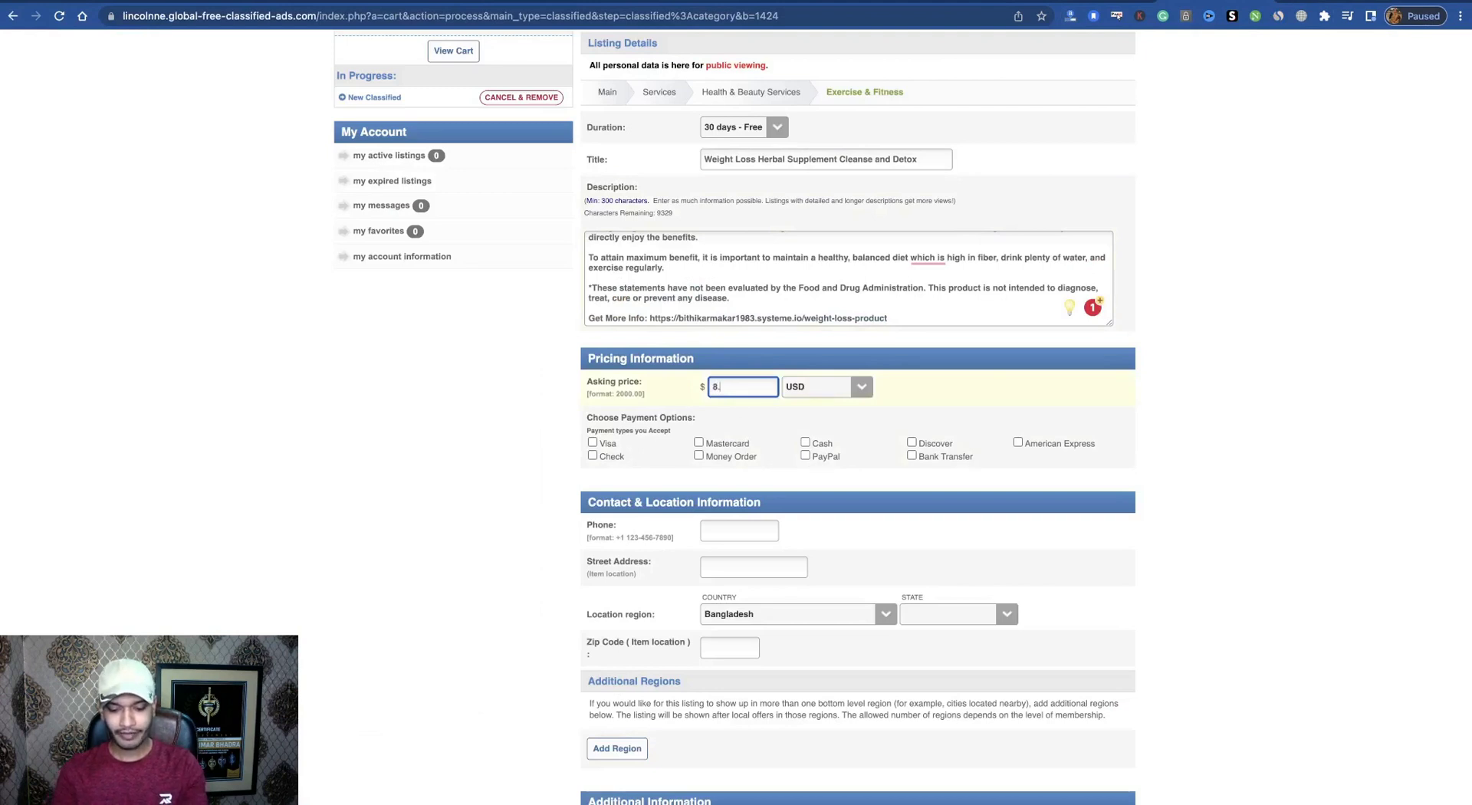
type(".50")
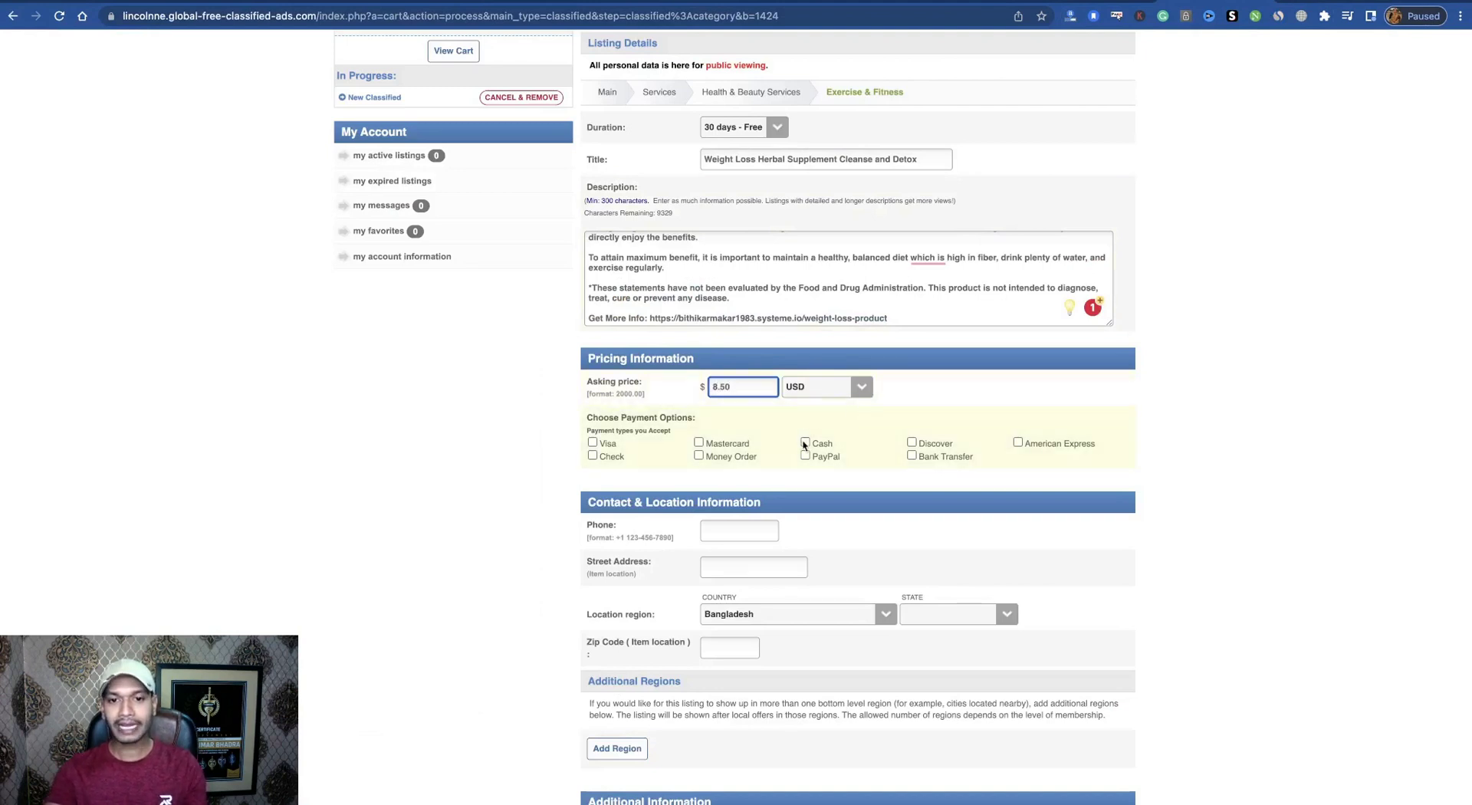
left_click(805, 456)
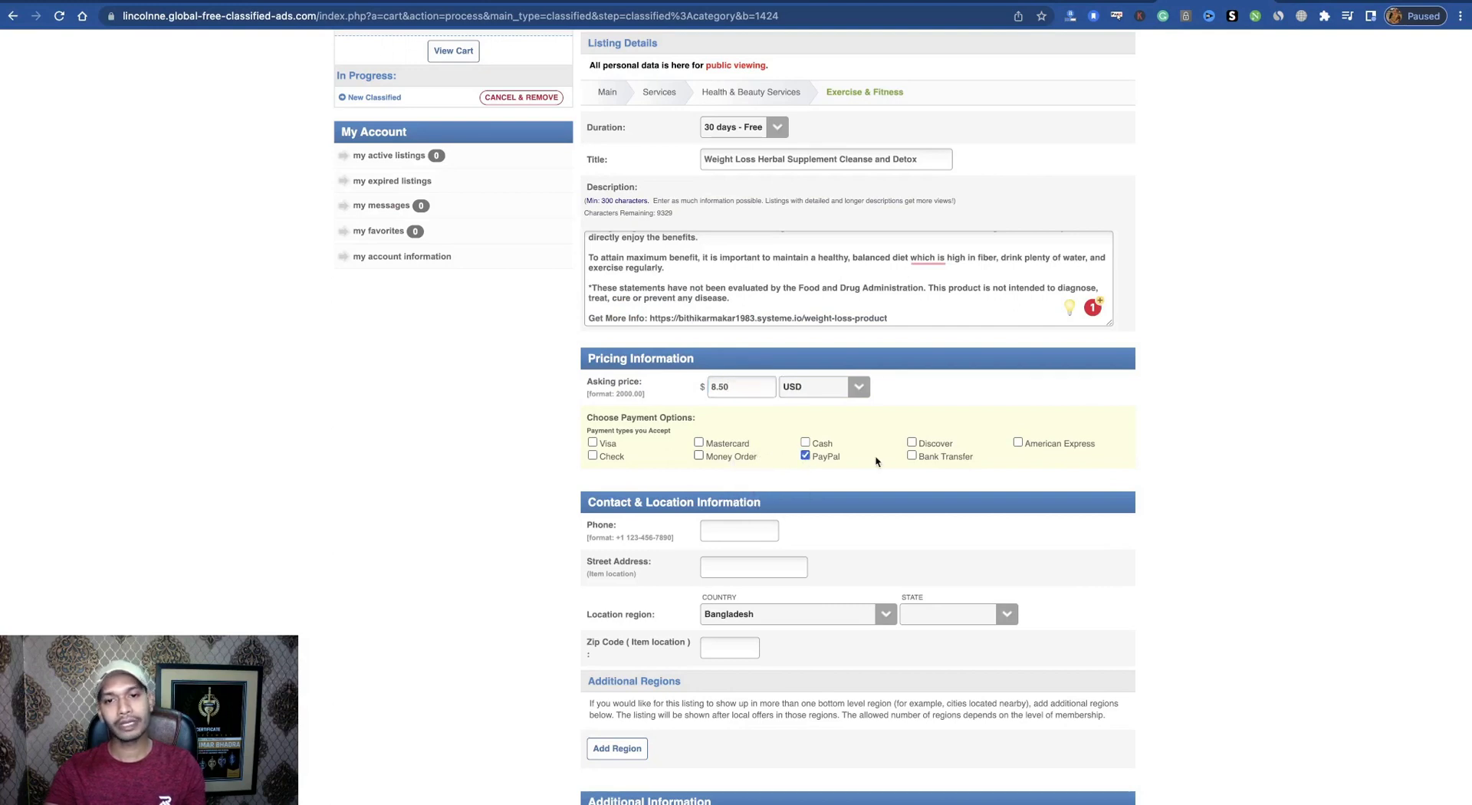
scroll(886, 514, "down", 1)
left_click(735, 443)
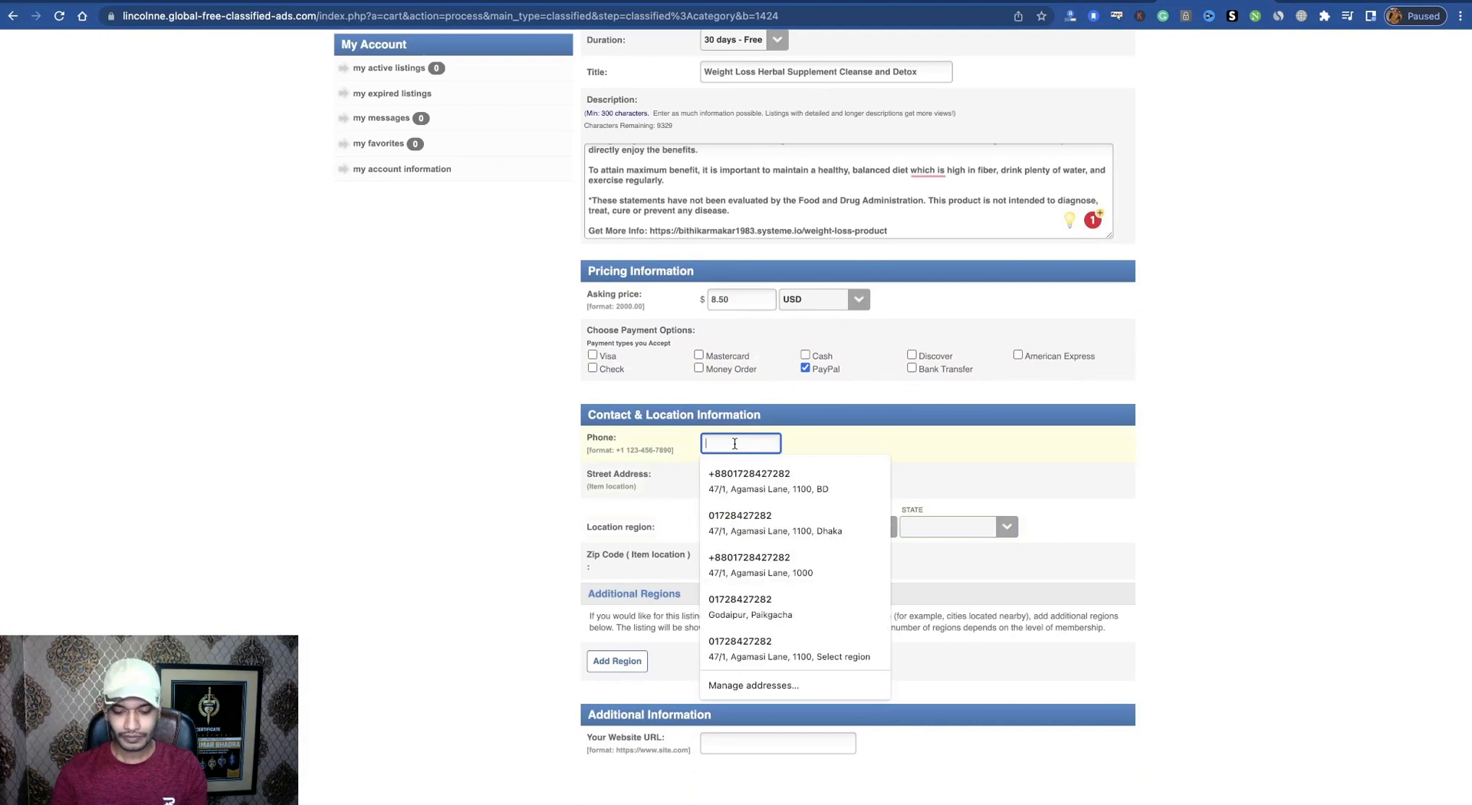
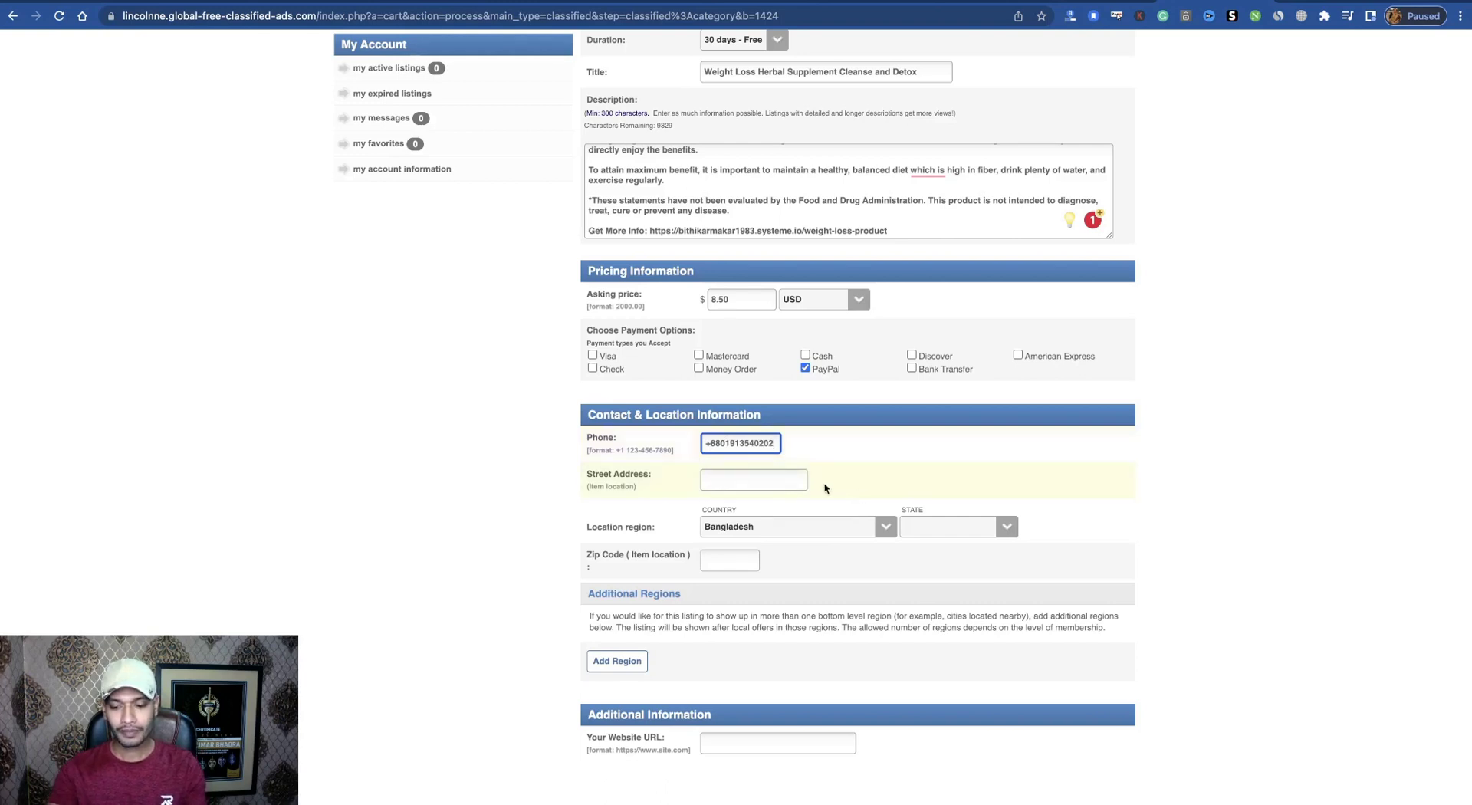
Enter the contact phone number, correcting the mistyped digits
left_click(737, 495)
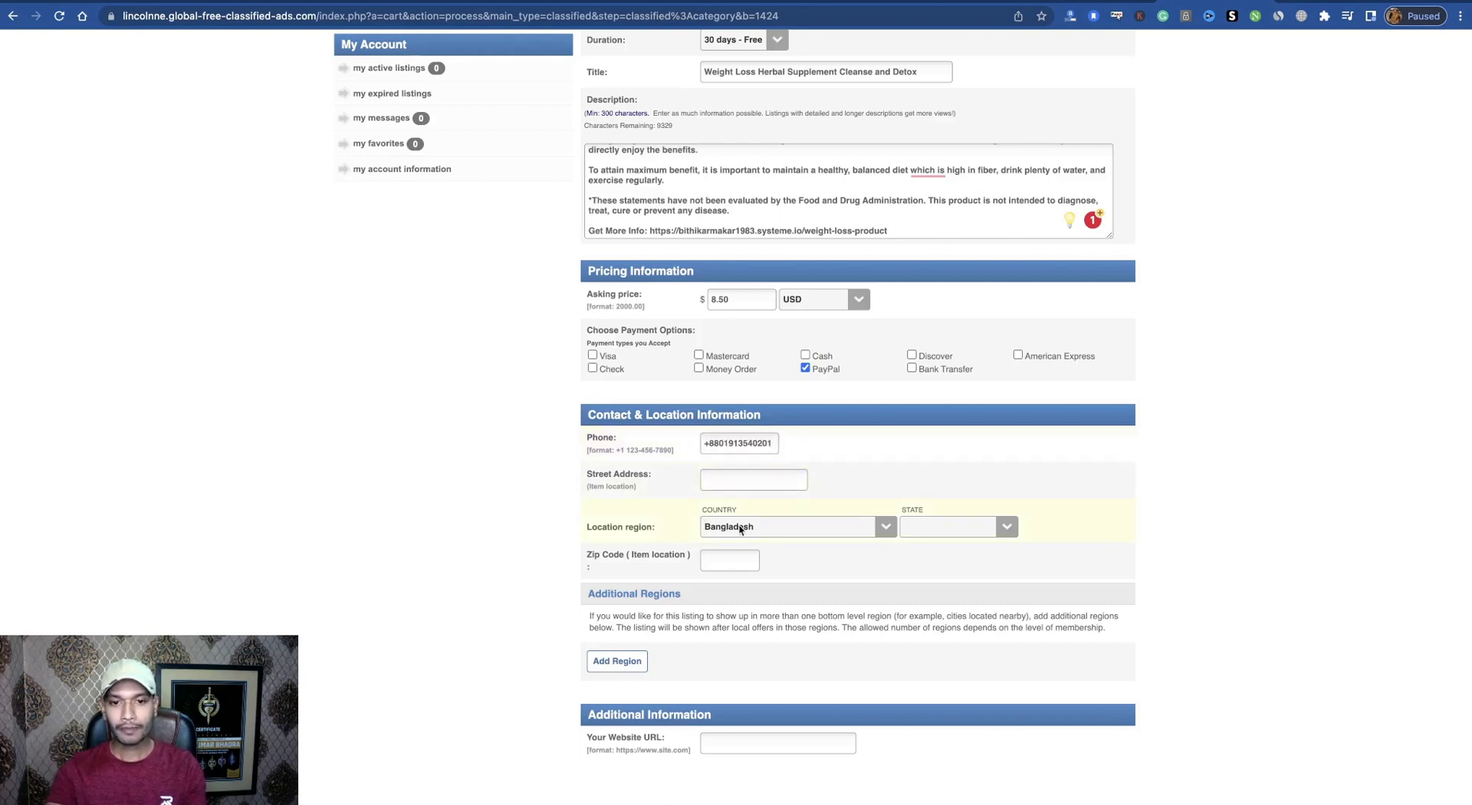
Set the state to Dhaka division and the zip code to 1100
left_click(922, 531)
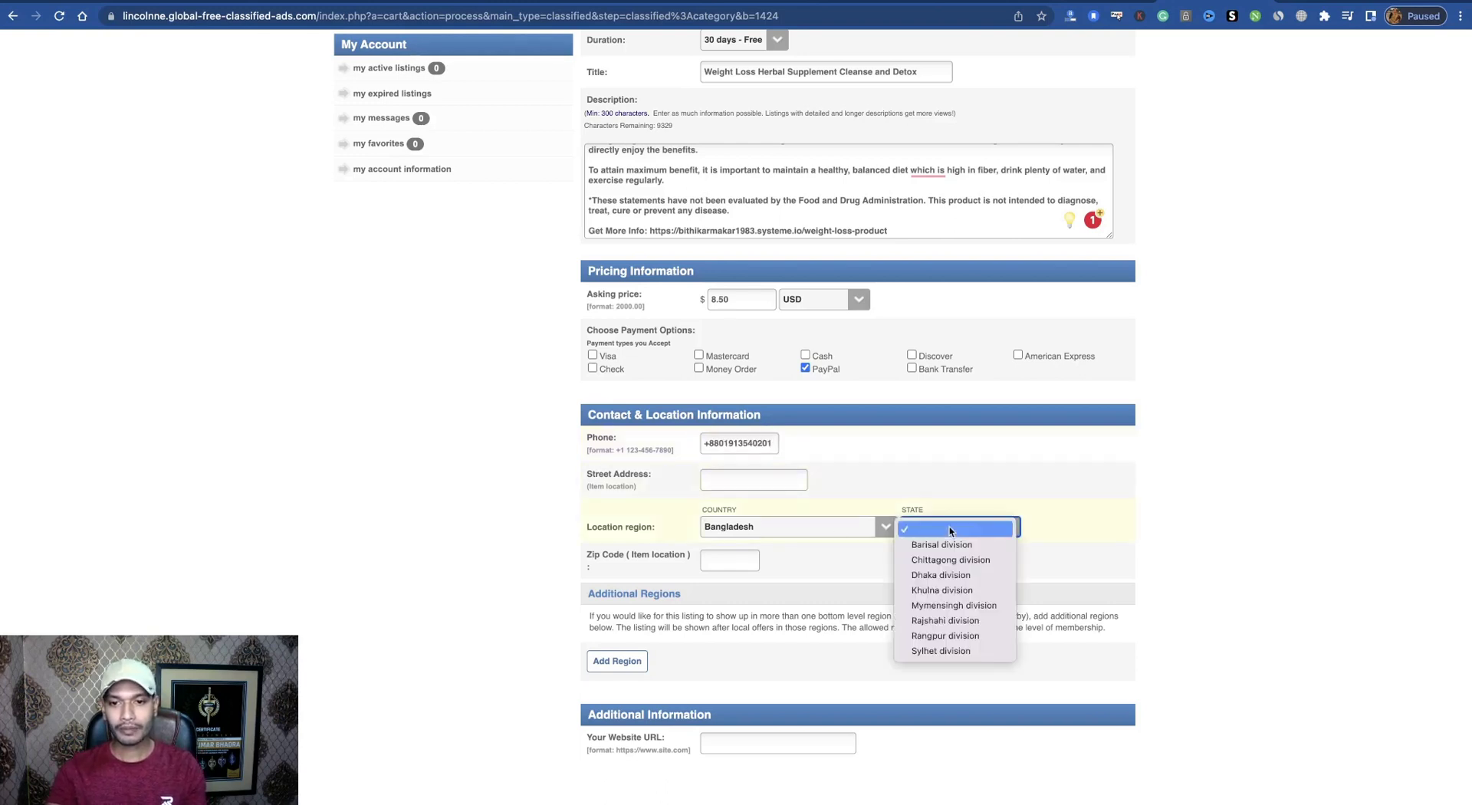
left_click(935, 576)
scroll(864, 558, "down", 3)
left_click(721, 418)
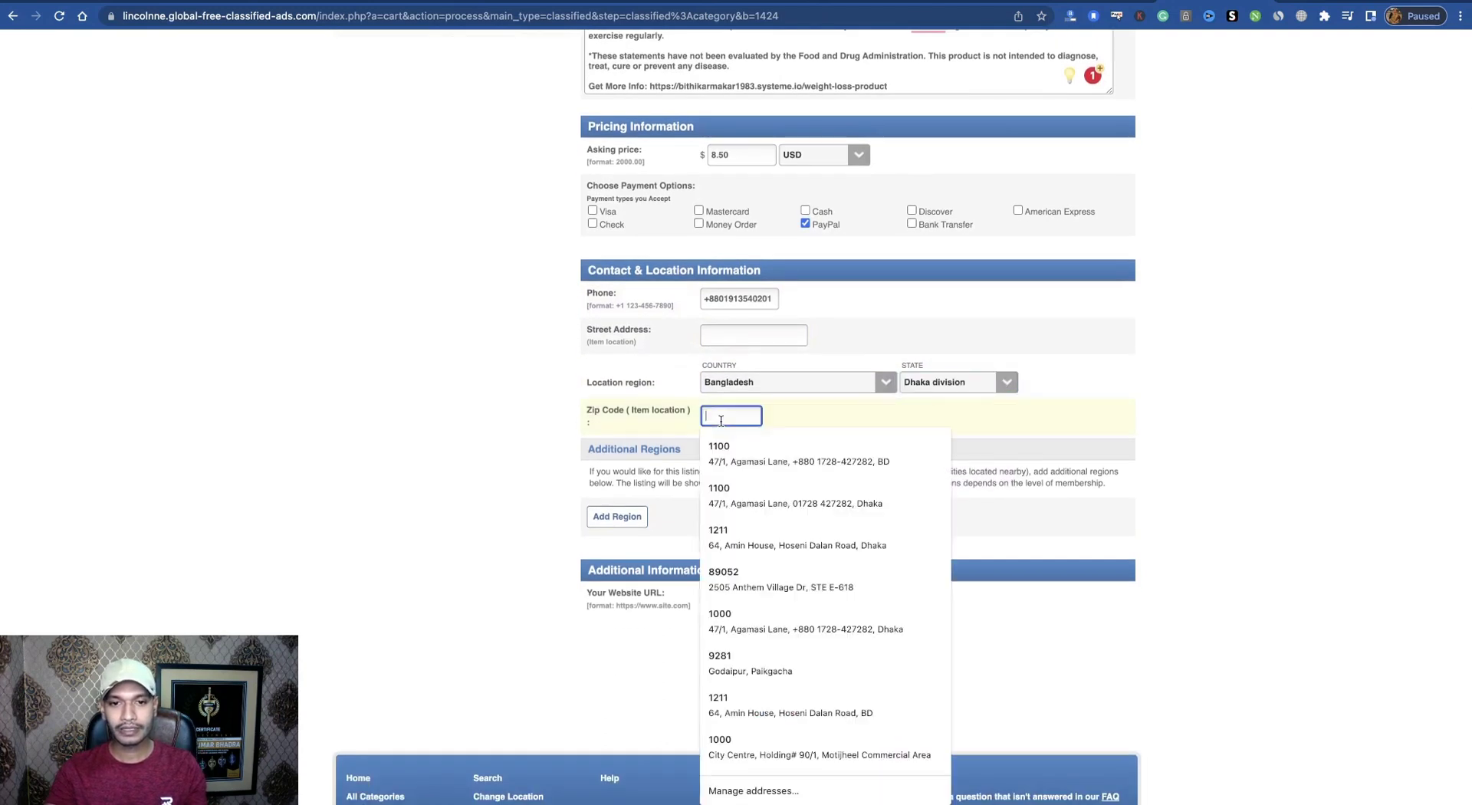
type("1")
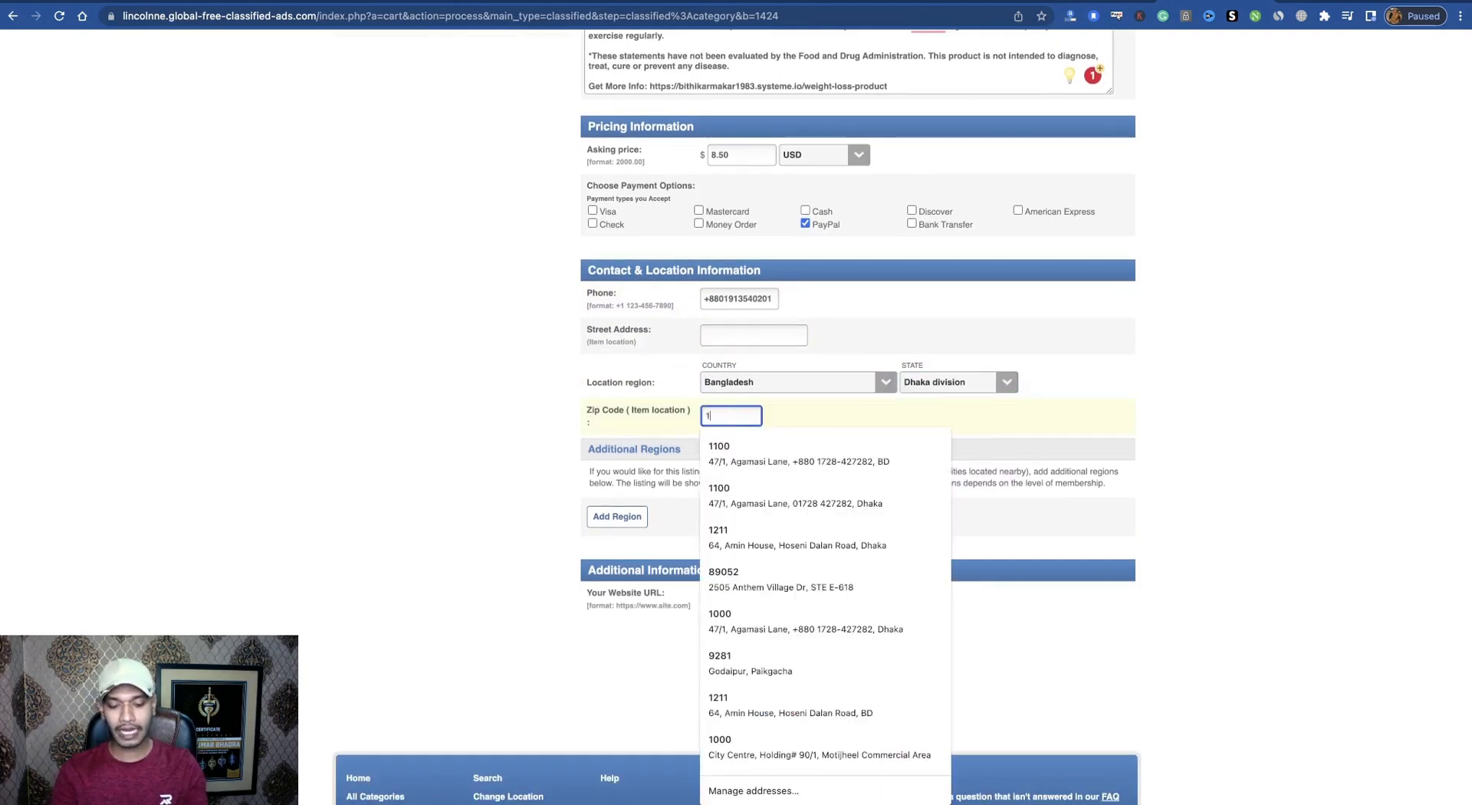
type("100")
left_click(1138, 412)
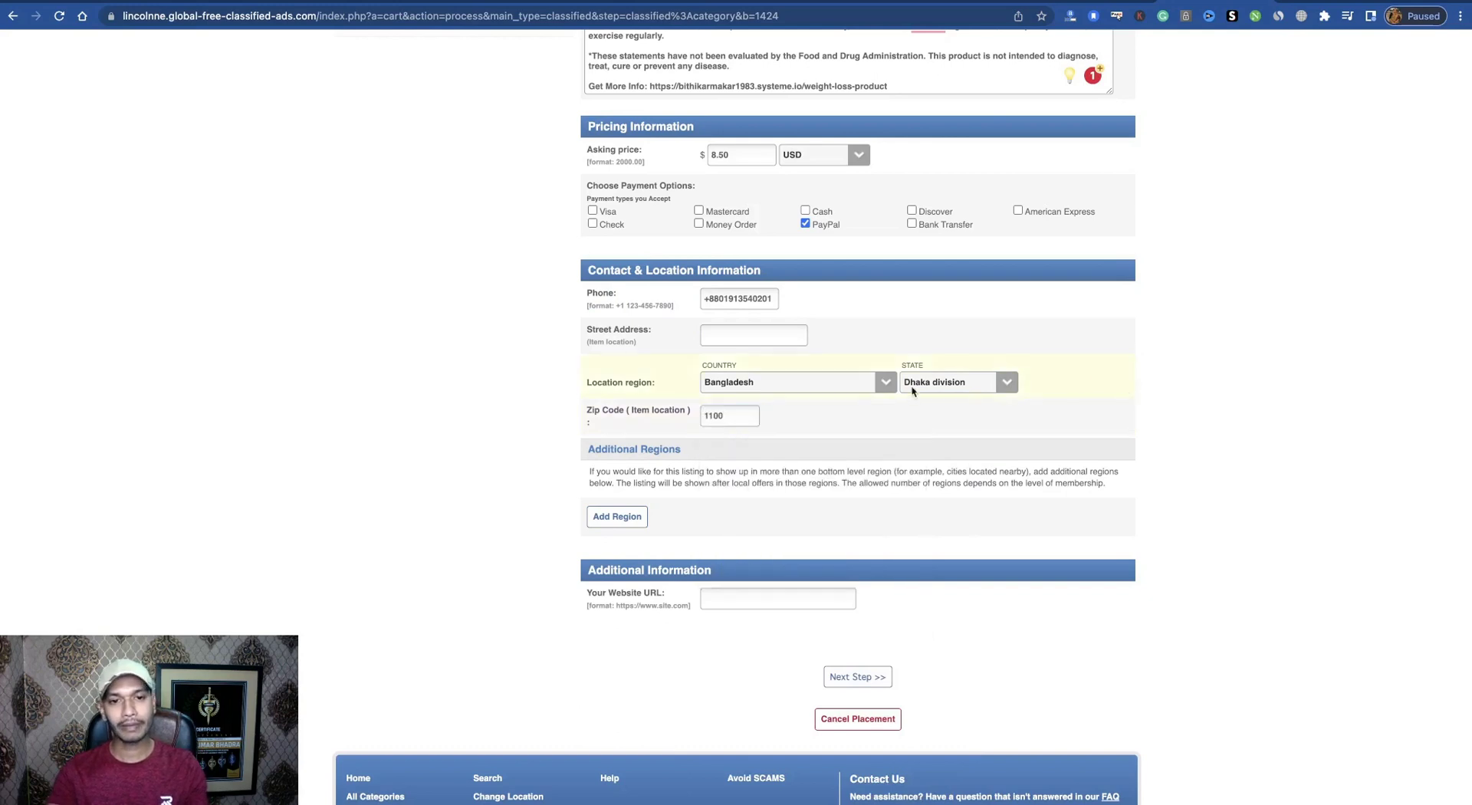
Paste the product link as the Website URL, review the form, and submit the details
scroll(849, 494, "down", 3)
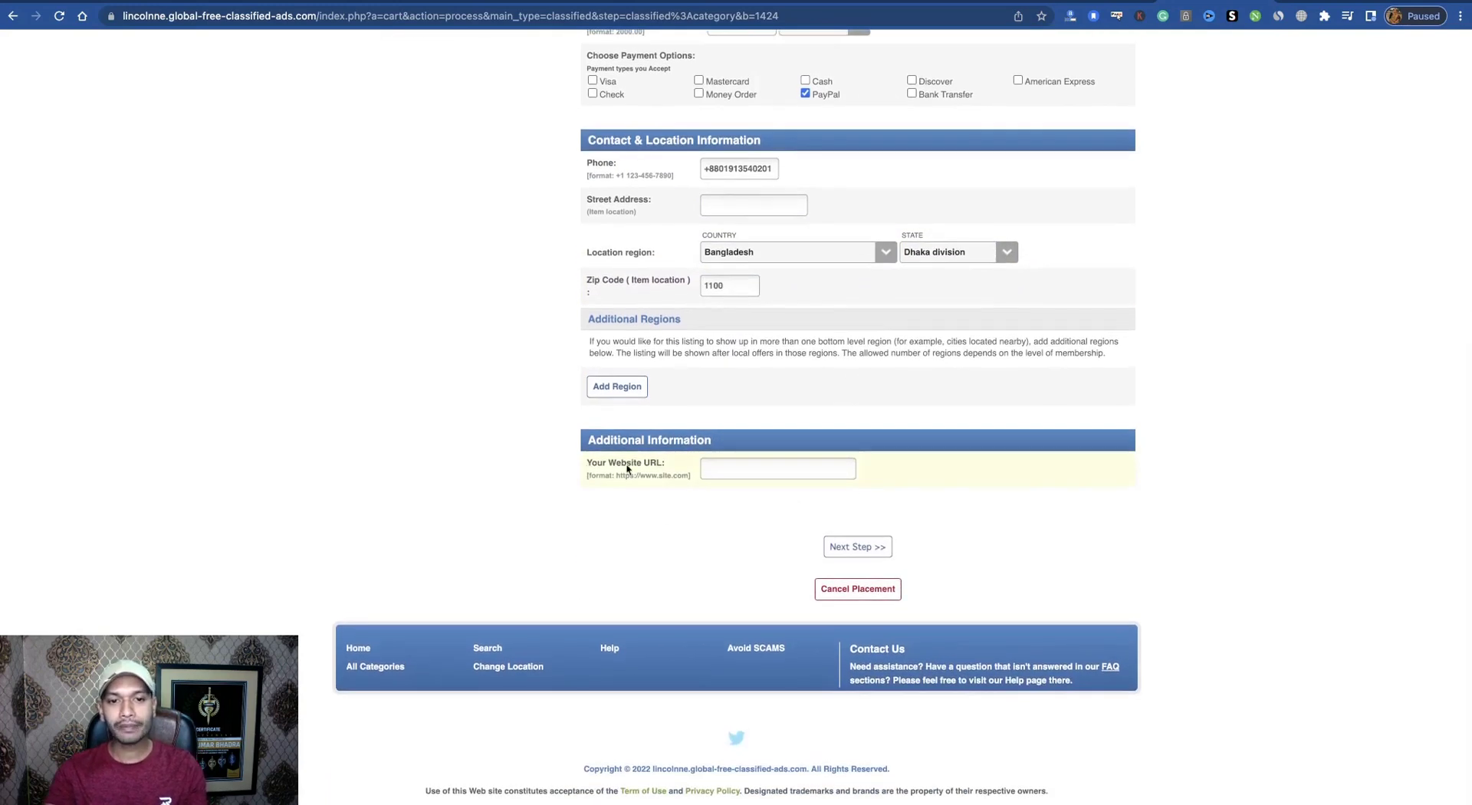
right_click(719, 471)
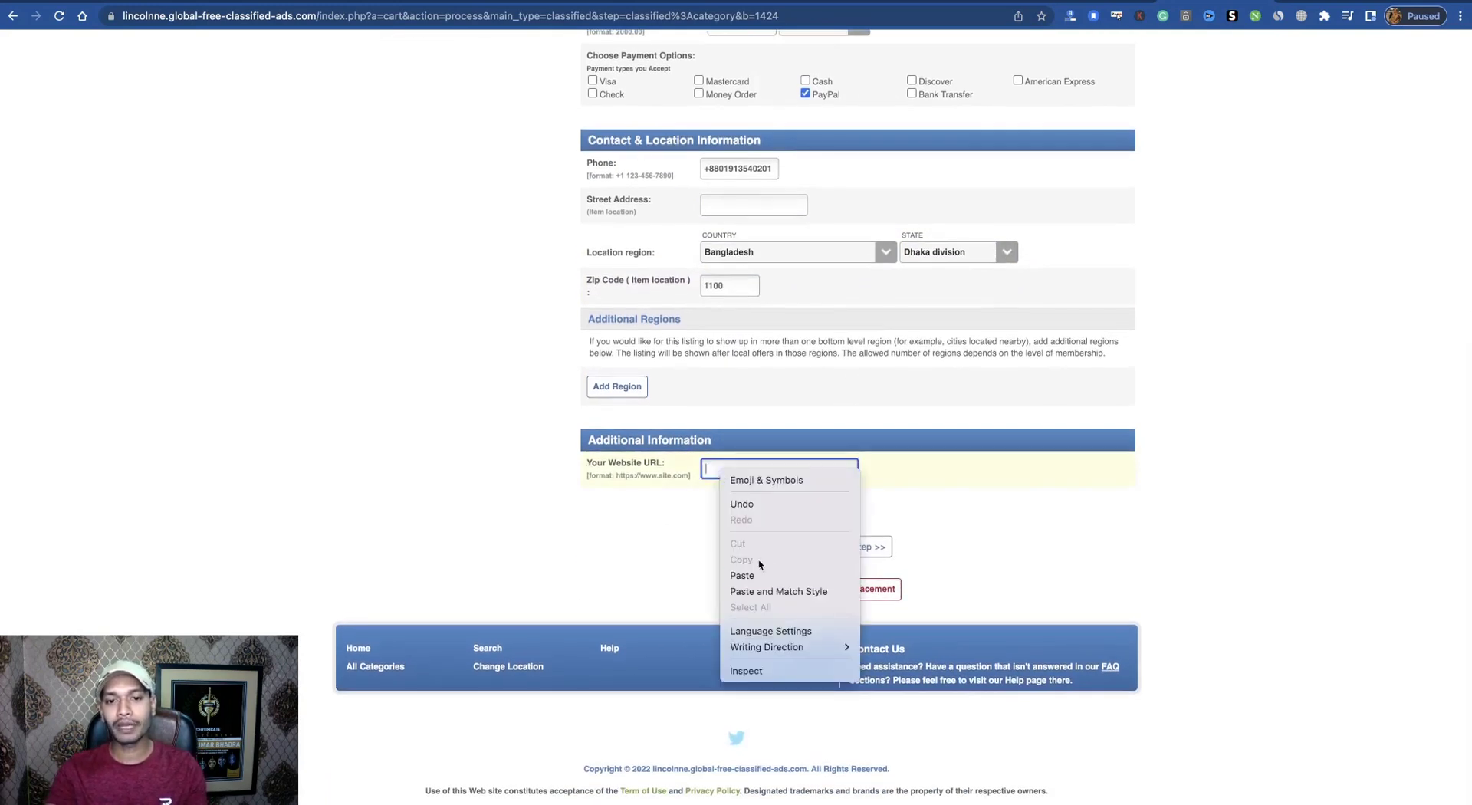
left_click(753, 572)
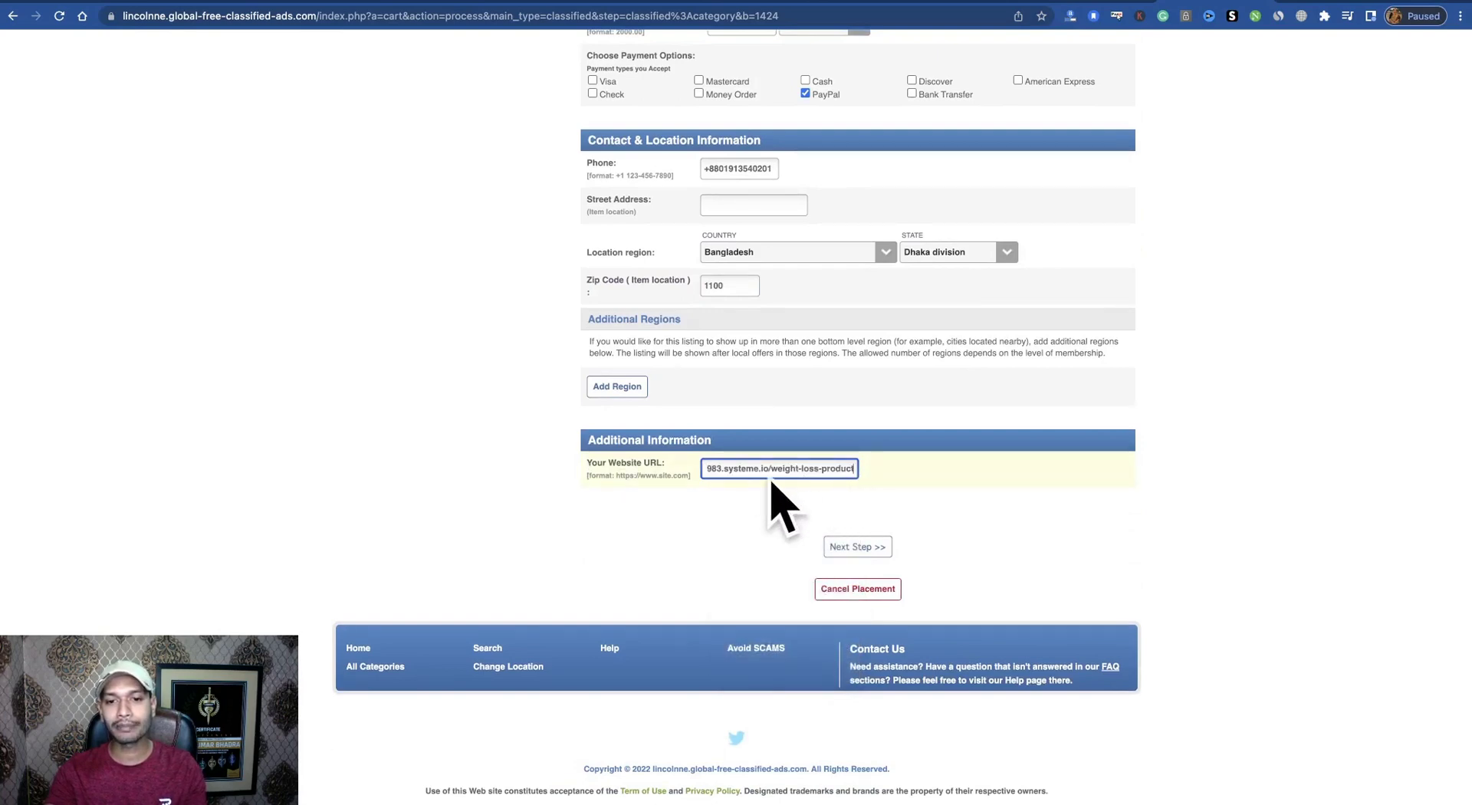
left_click(982, 512)
left_click(854, 549)
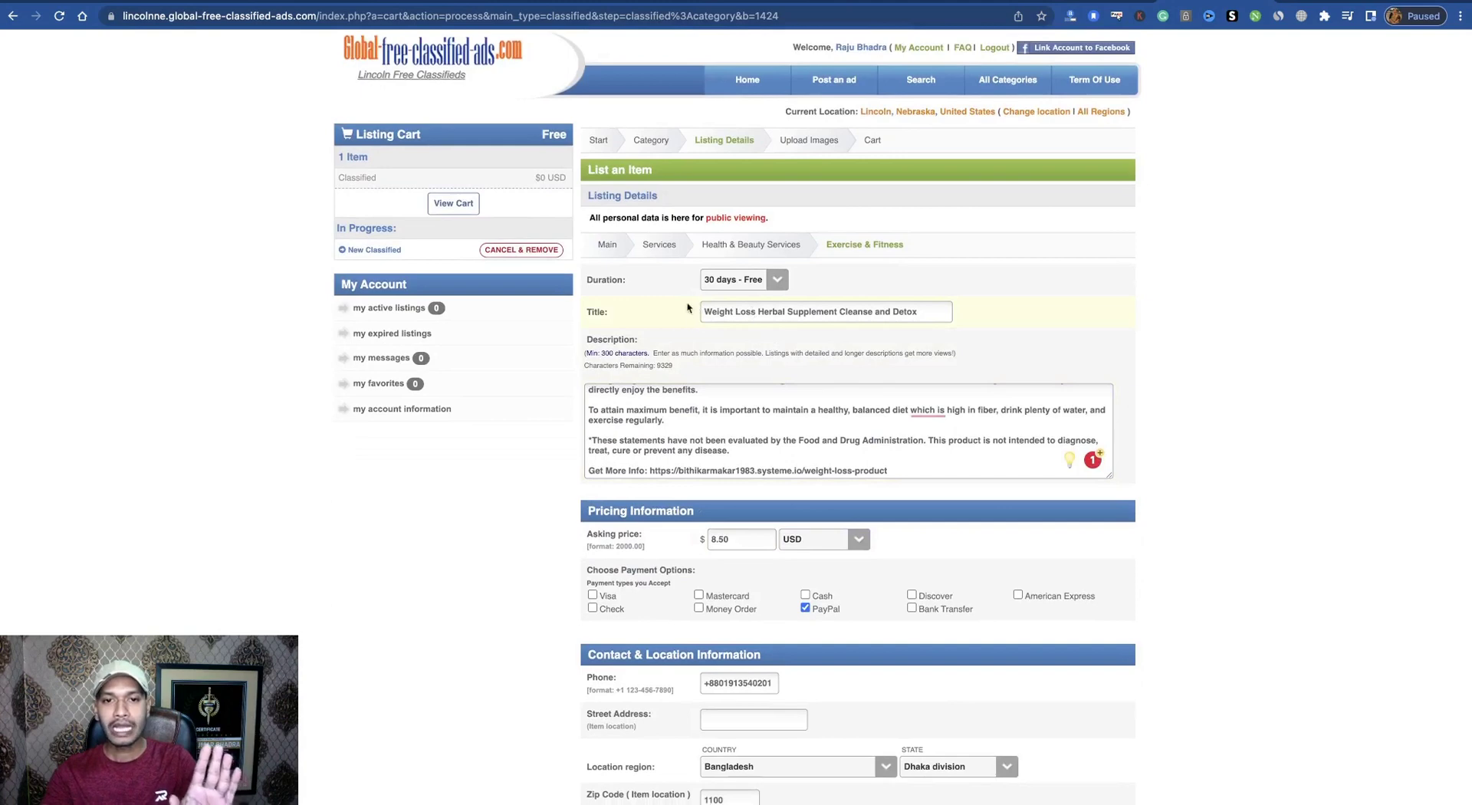
scroll(771, 389, "down", 1)
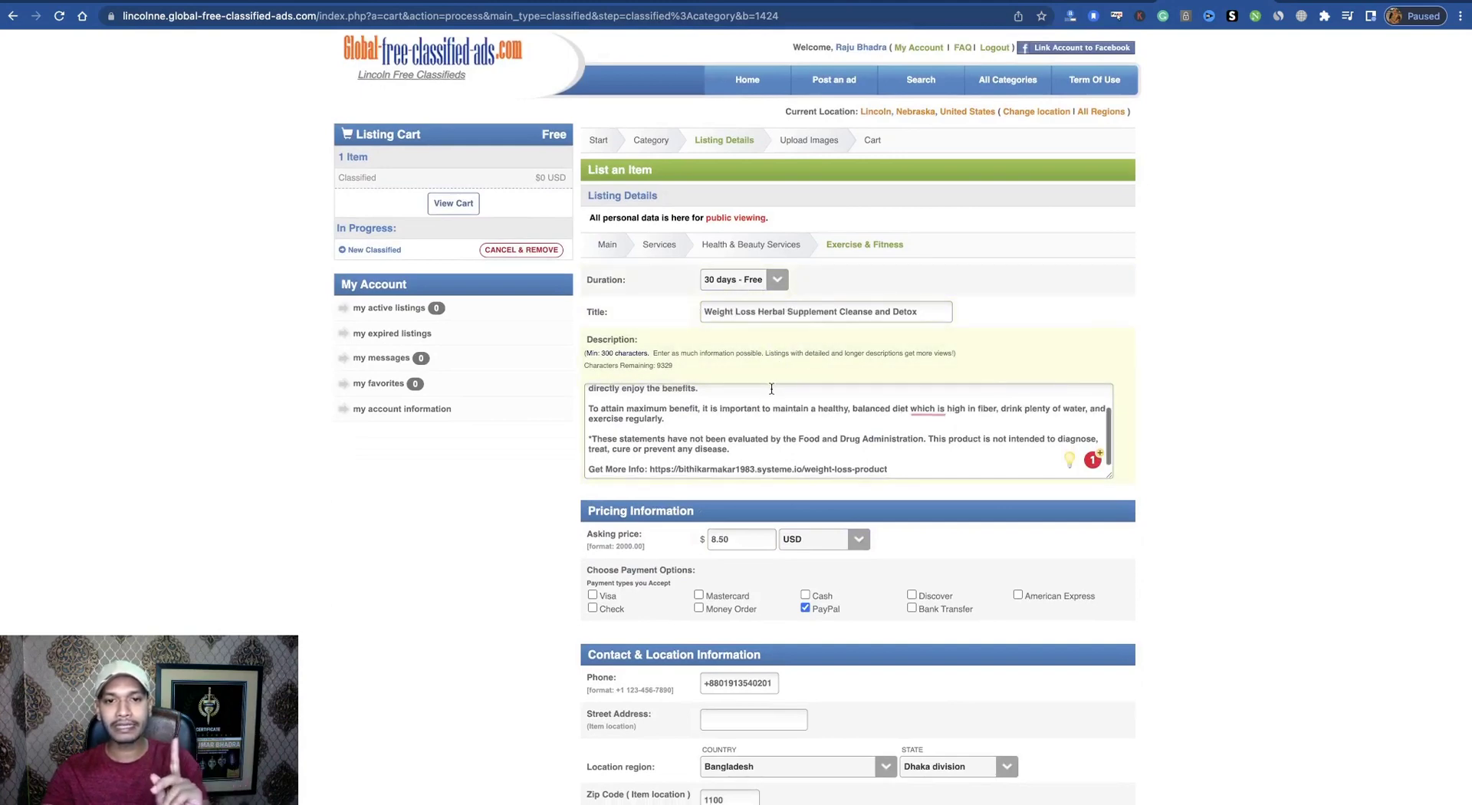
scroll(724, 445, "down", 3)
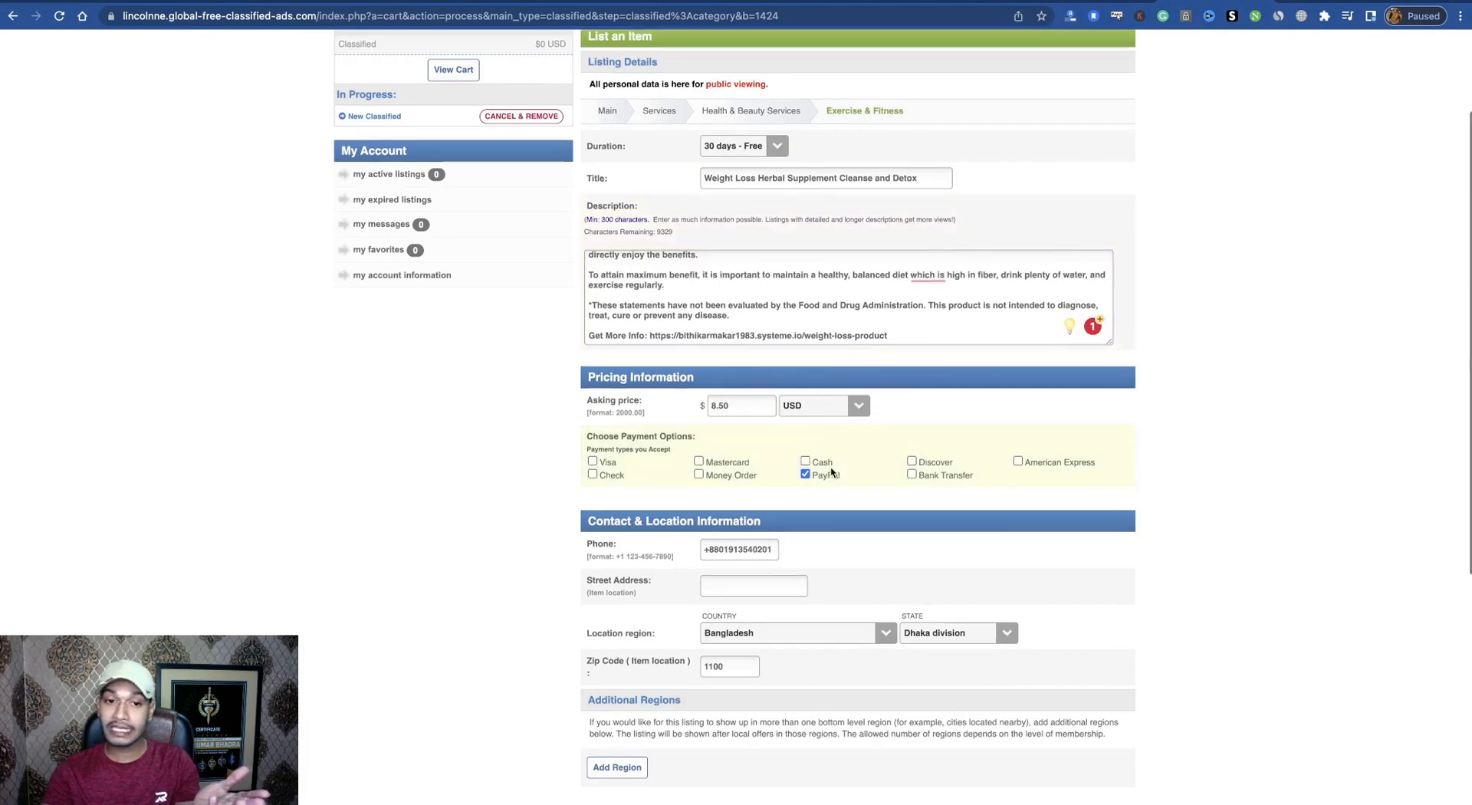
scroll(815, 470, "down", 3)
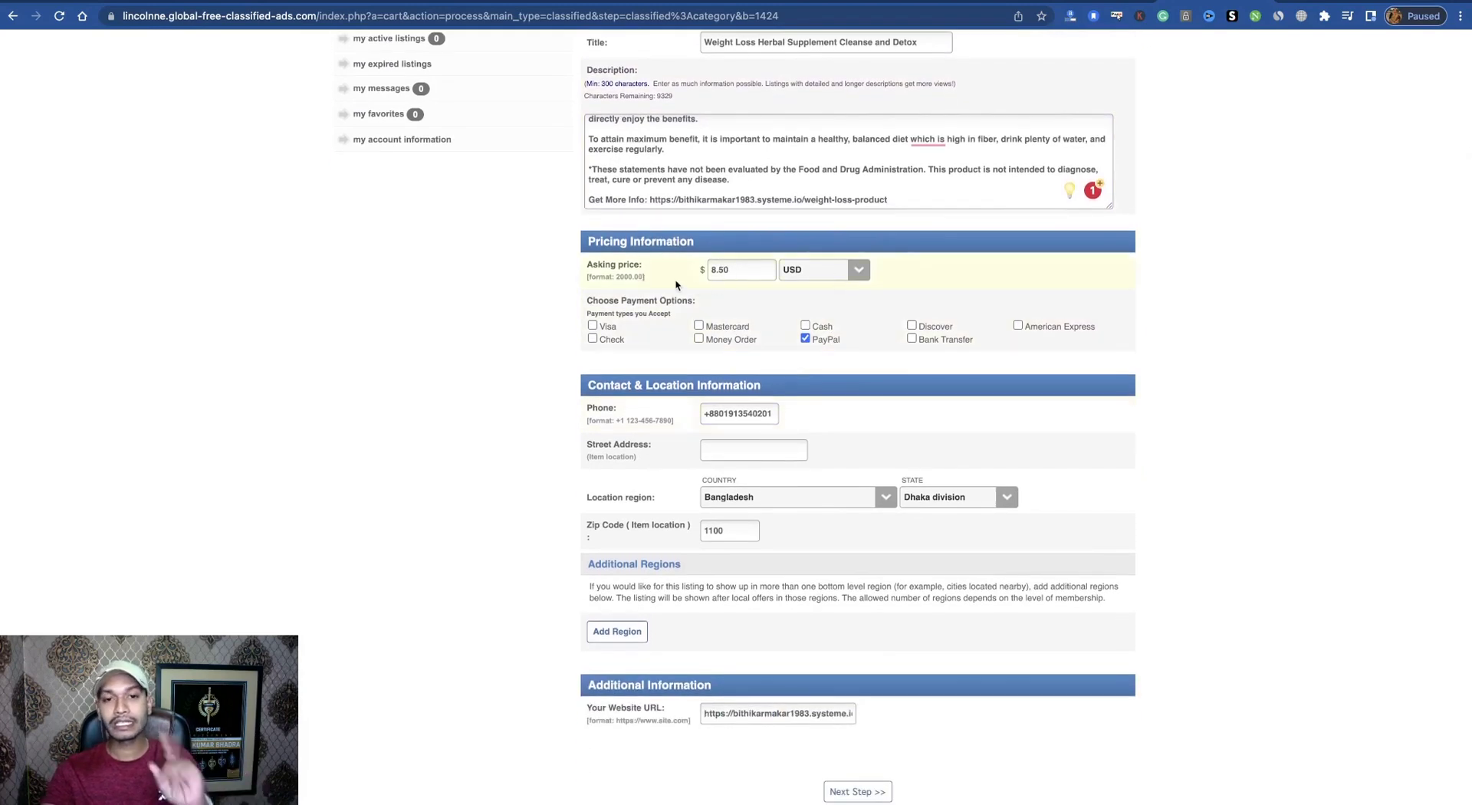
scroll(816, 311, "down", 2)
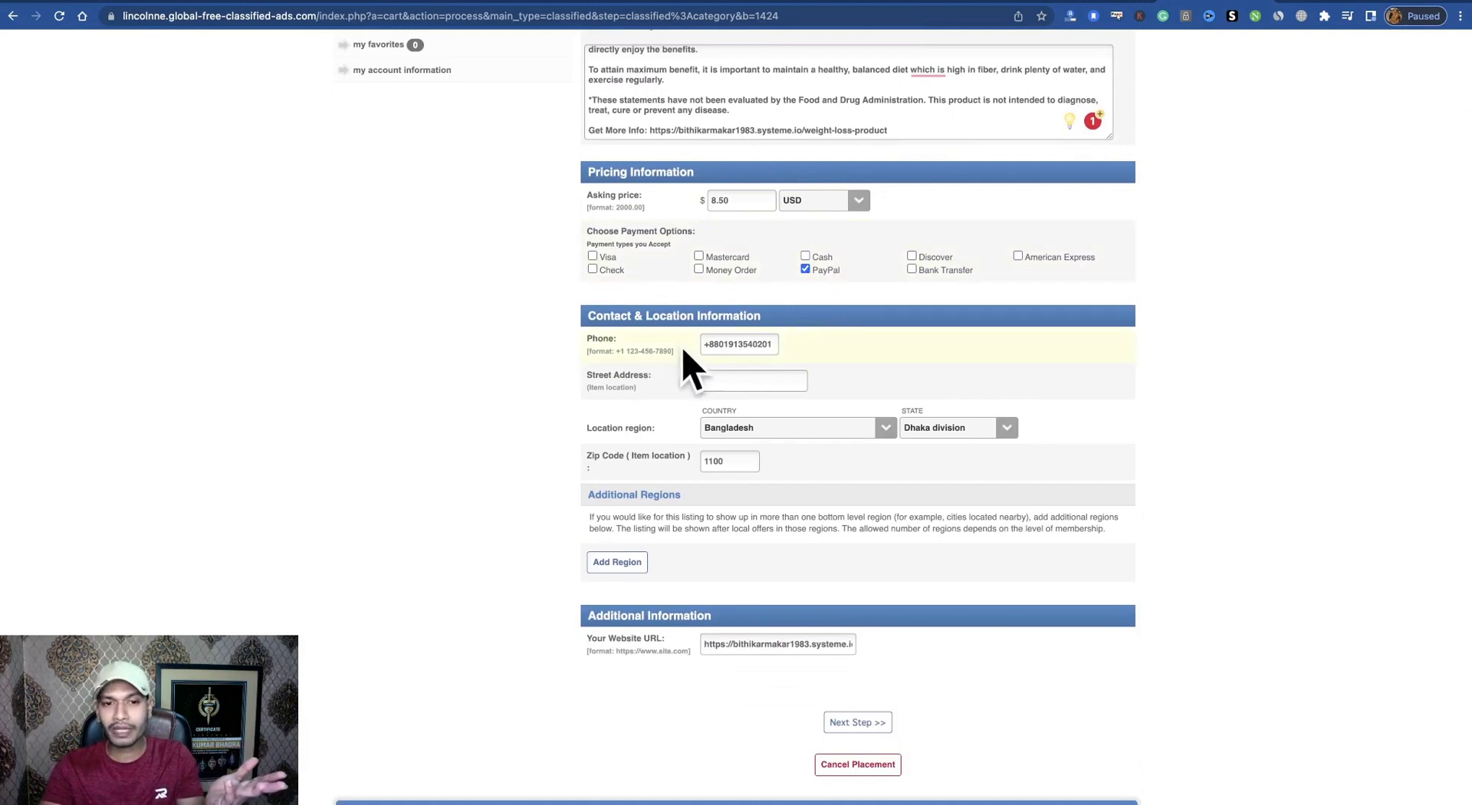
scroll(680, 495, "down", 3)
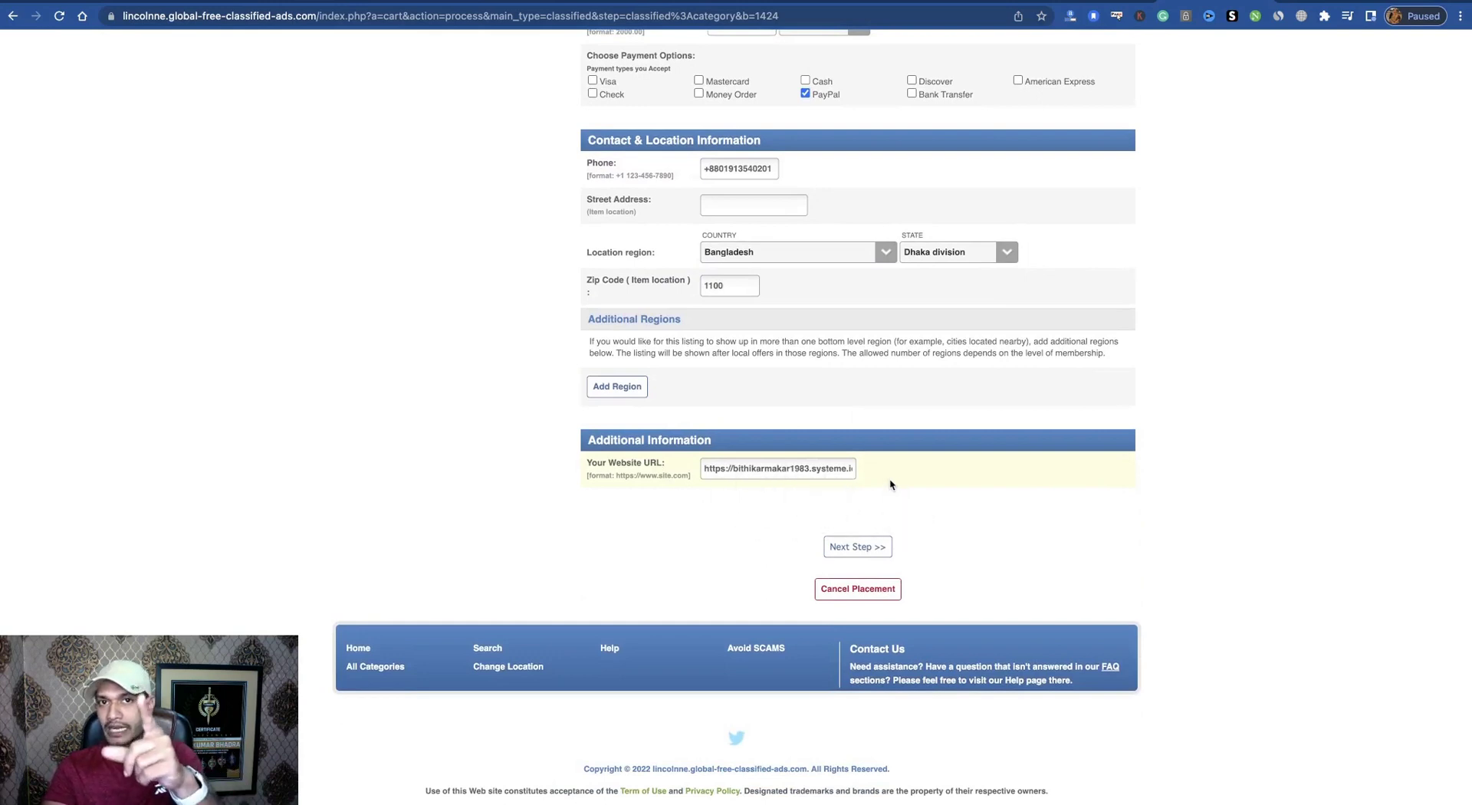
left_click(859, 552)
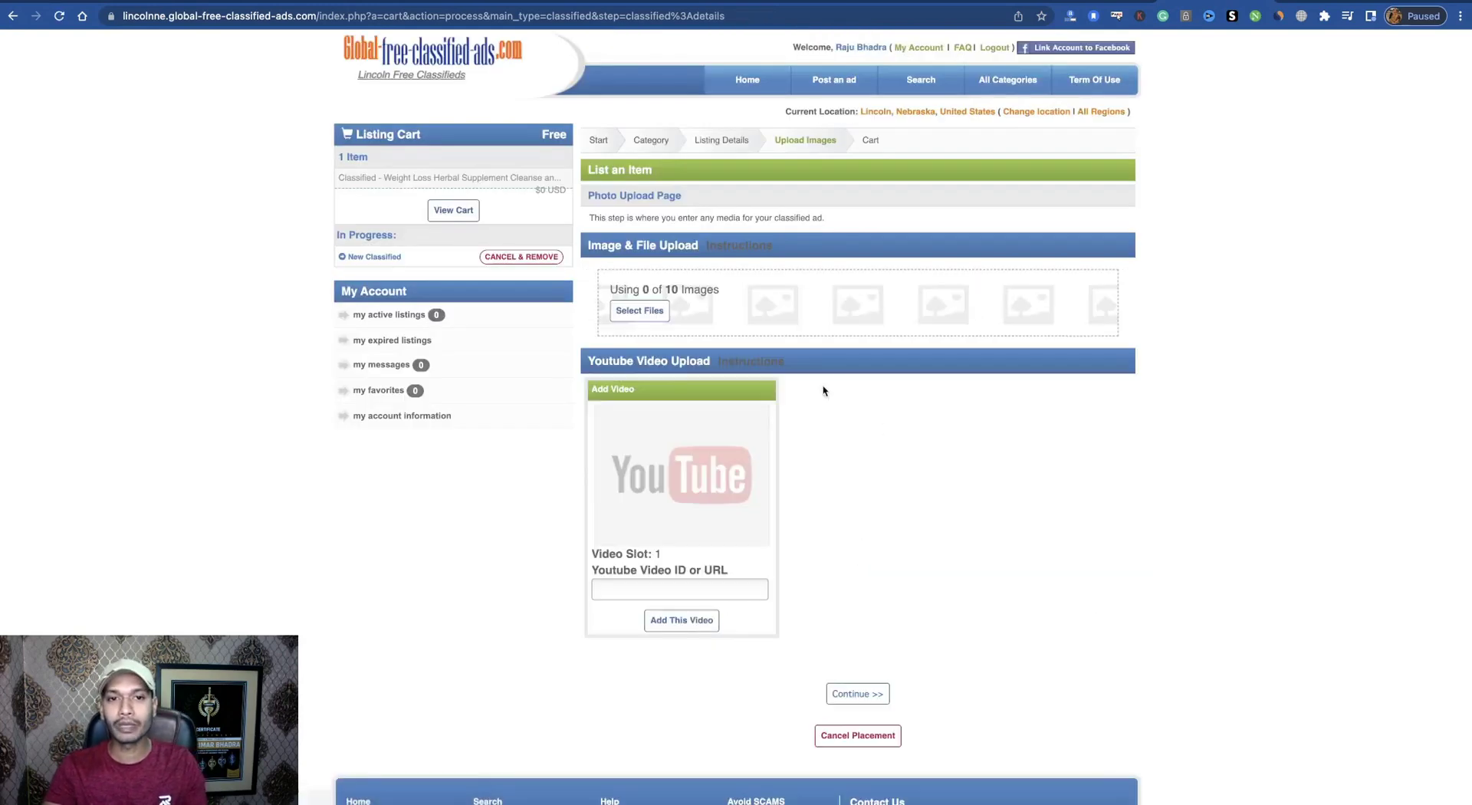
Upload the product jpg from the Desktop as the ad photo and continue
left_click(640, 312)
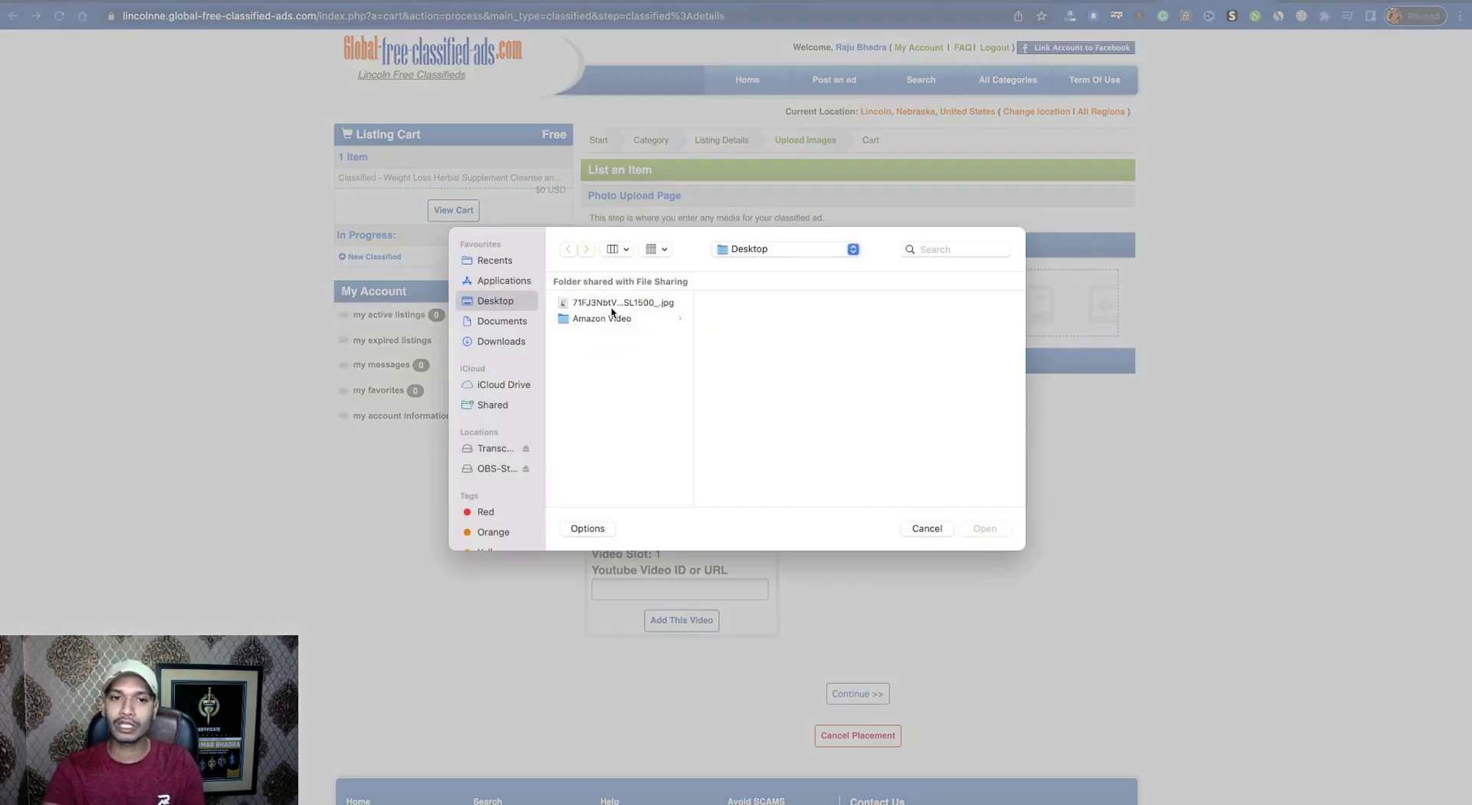
left_click(613, 303)
left_click(1002, 529)
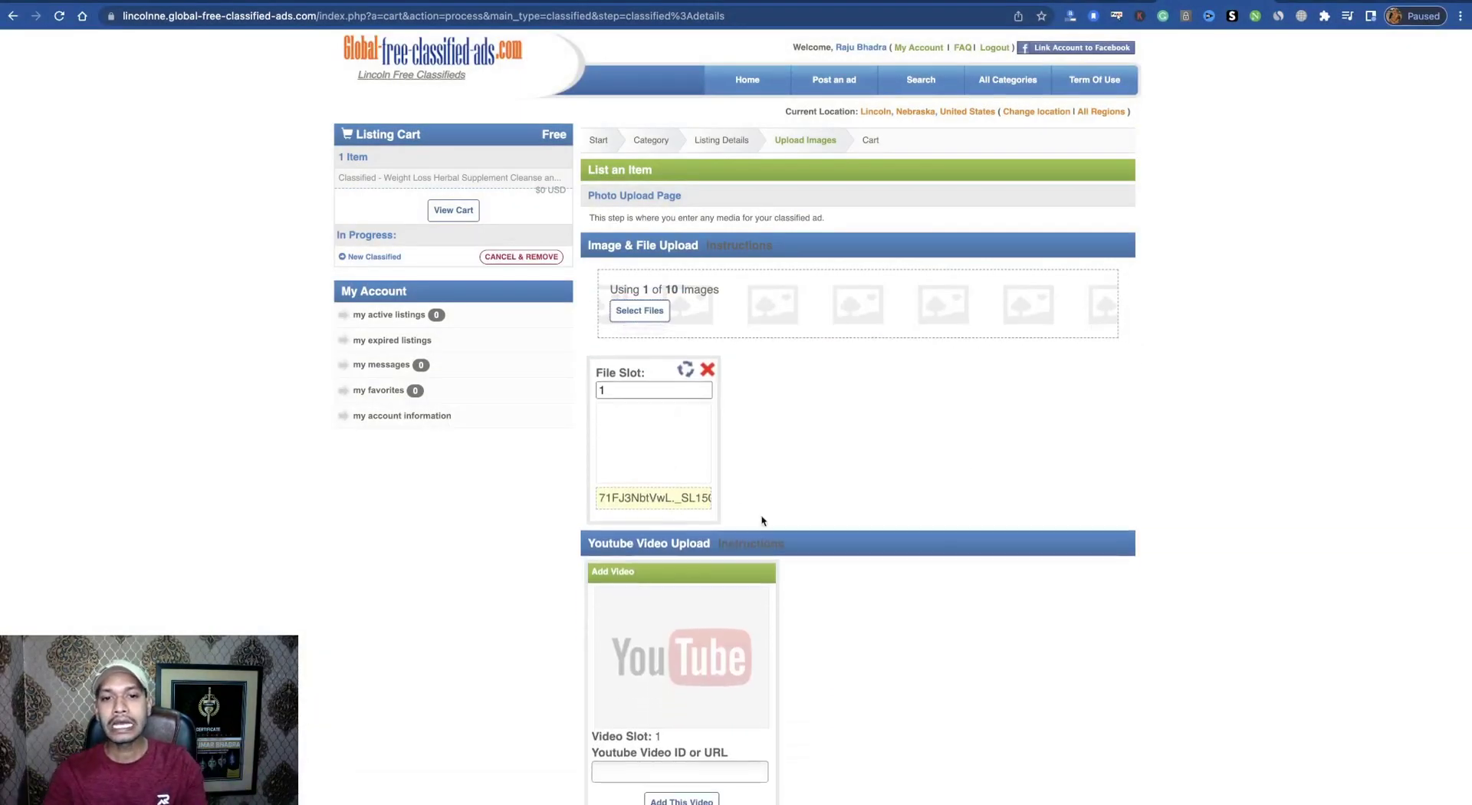
scroll(795, 469, "down", 2)
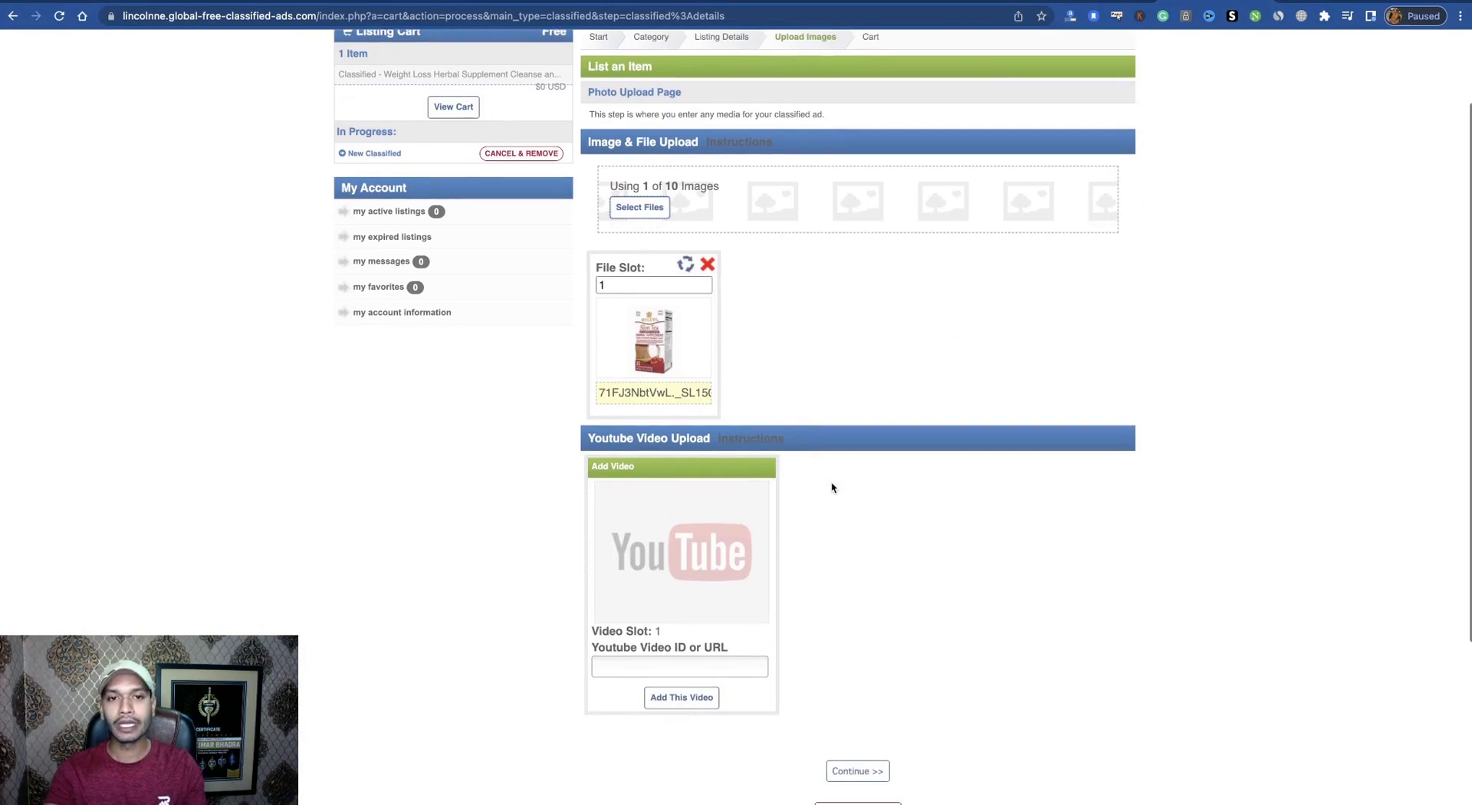
scroll(832, 487, "up", 2)
scroll(746, 431, "down", 5)
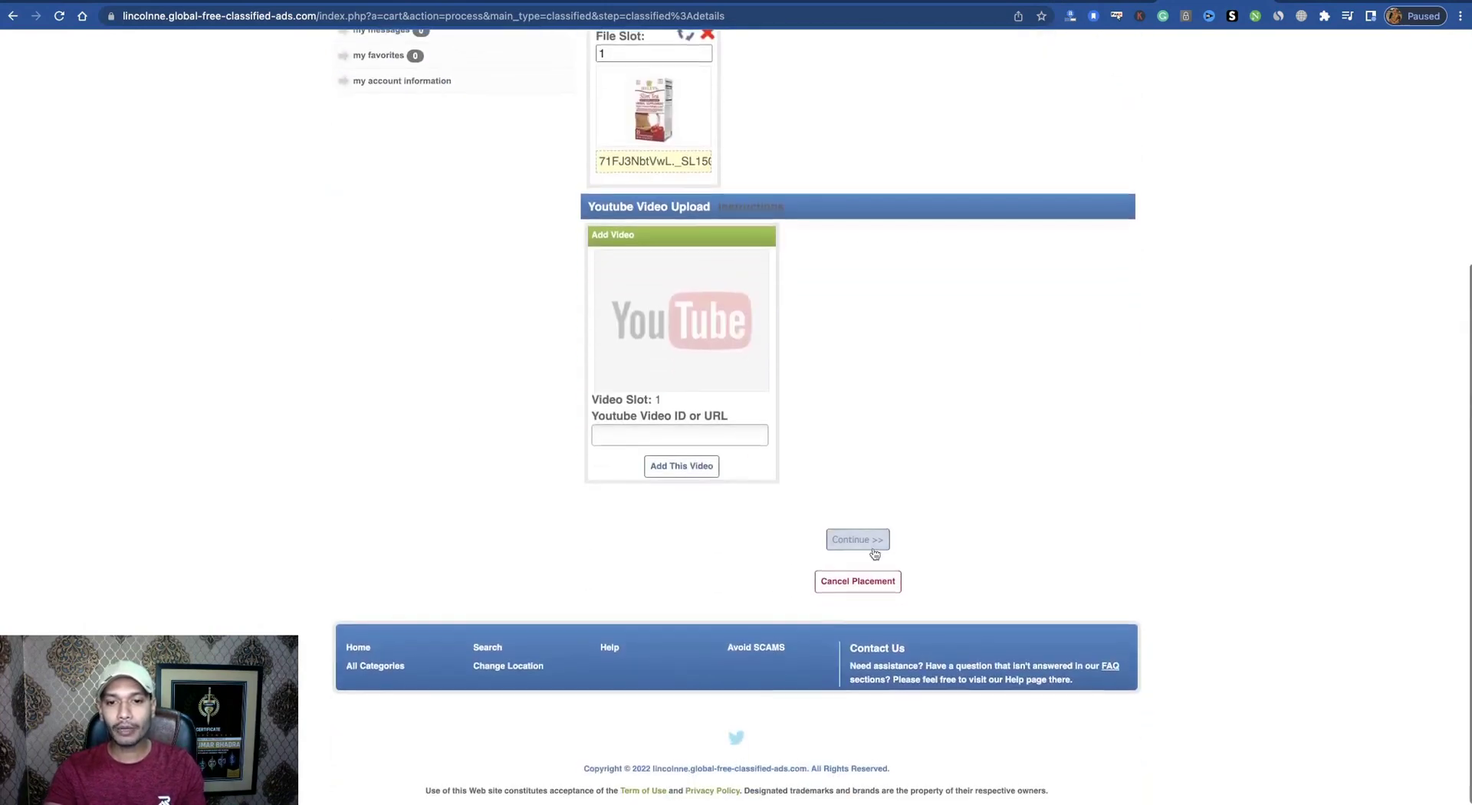
left_click(864, 549)
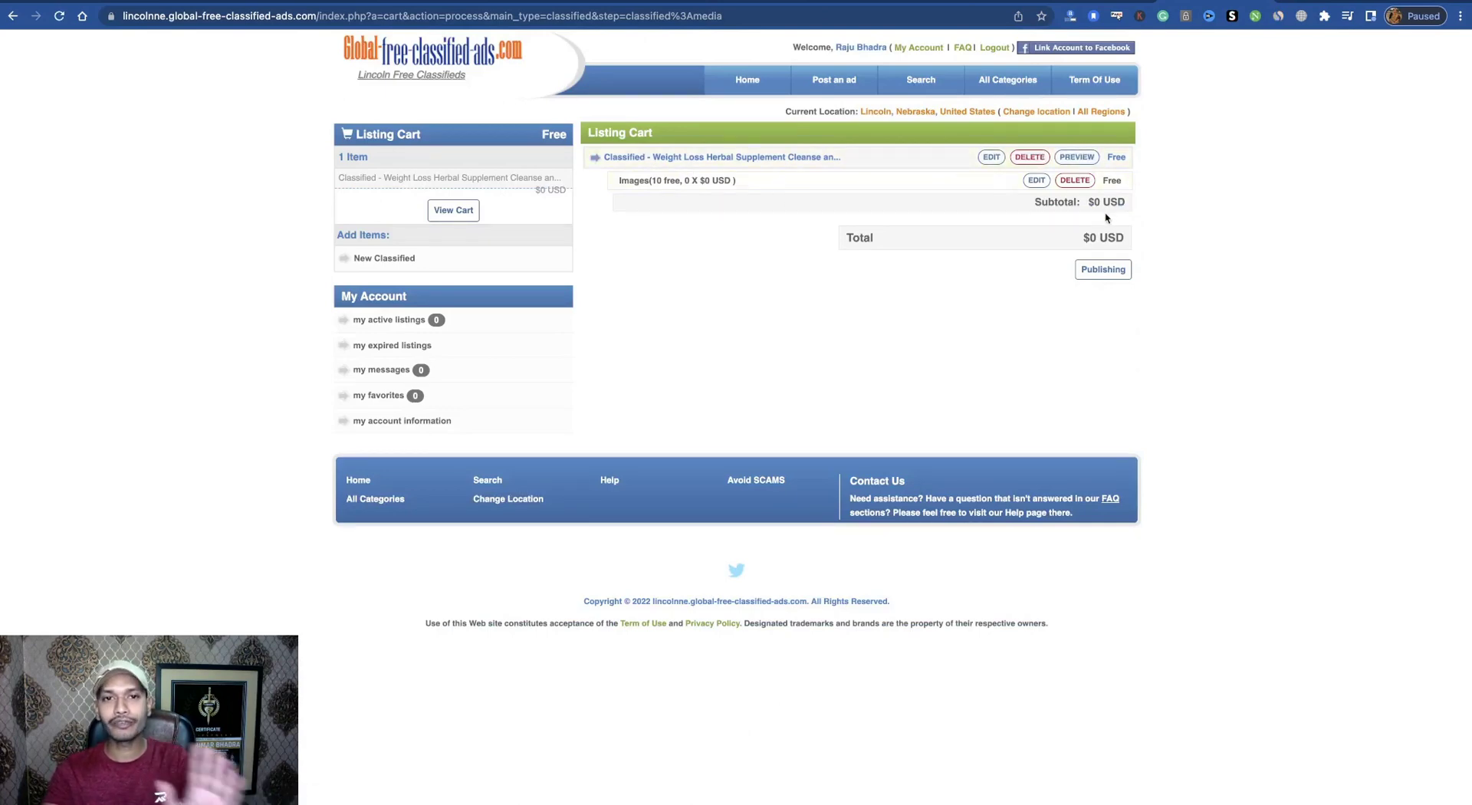
Publish the free listing and open the Weight Loss Herbal Supplement page from My Account
left_click(1105, 270)
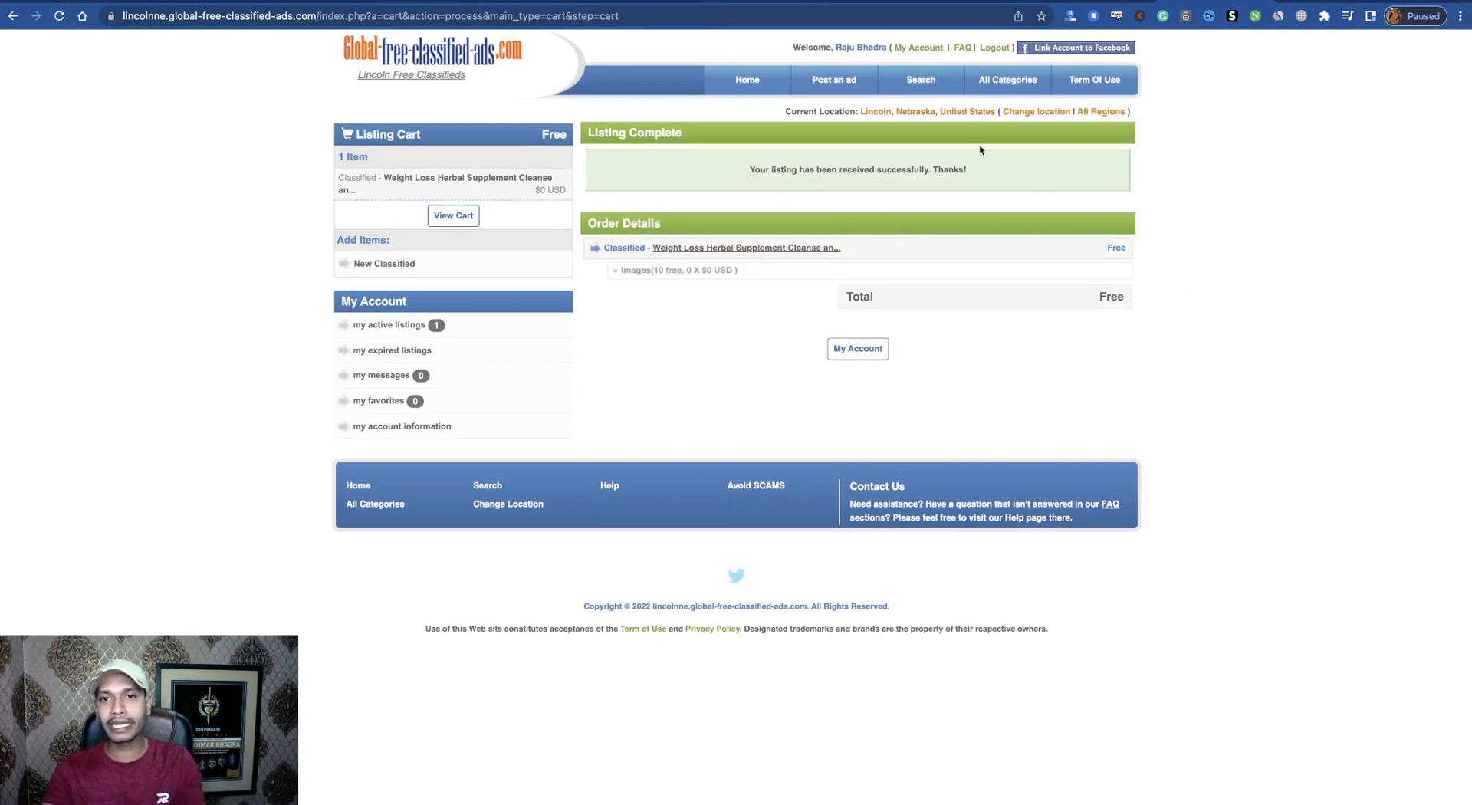
left_click(926, 49)
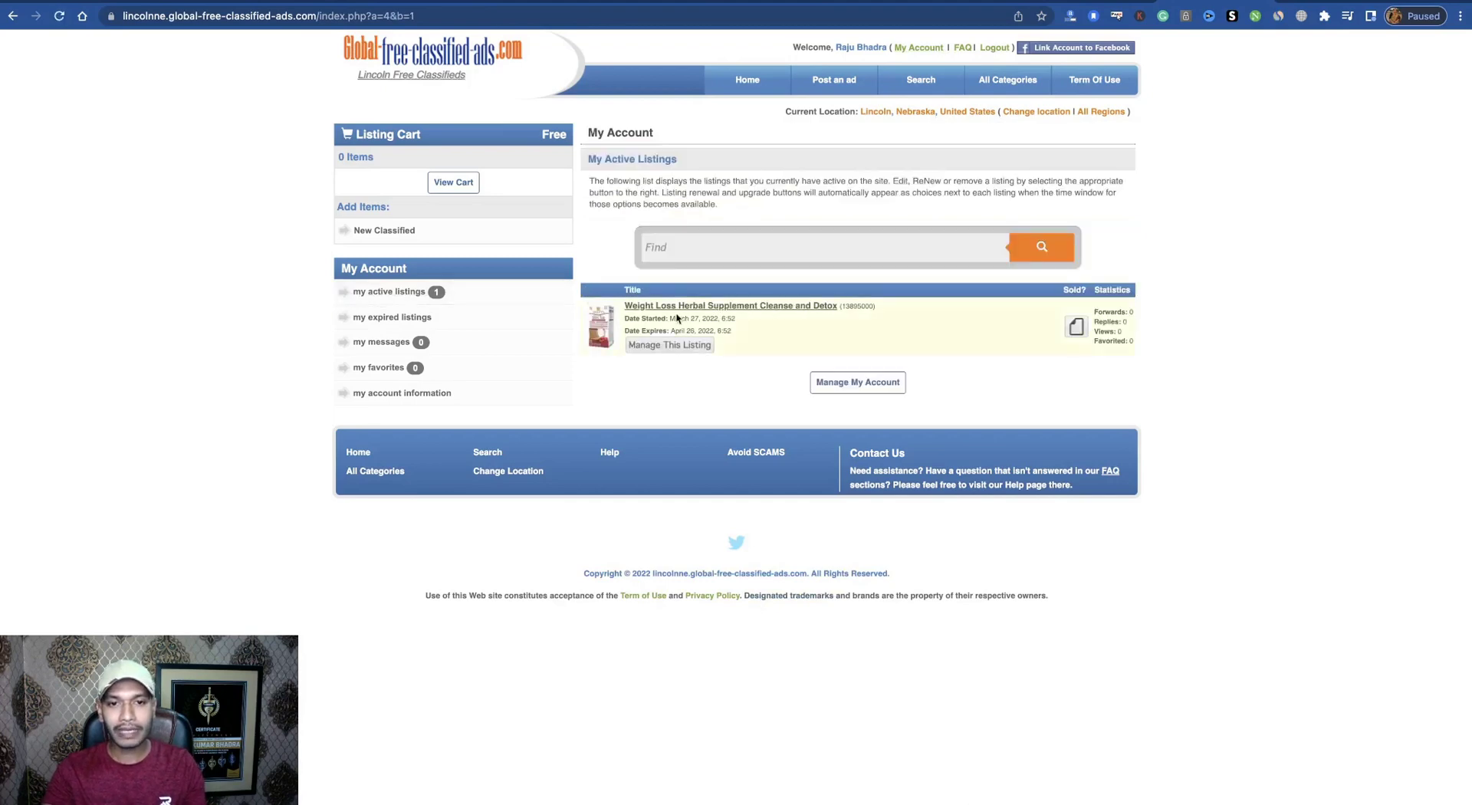
left_click(741, 306)
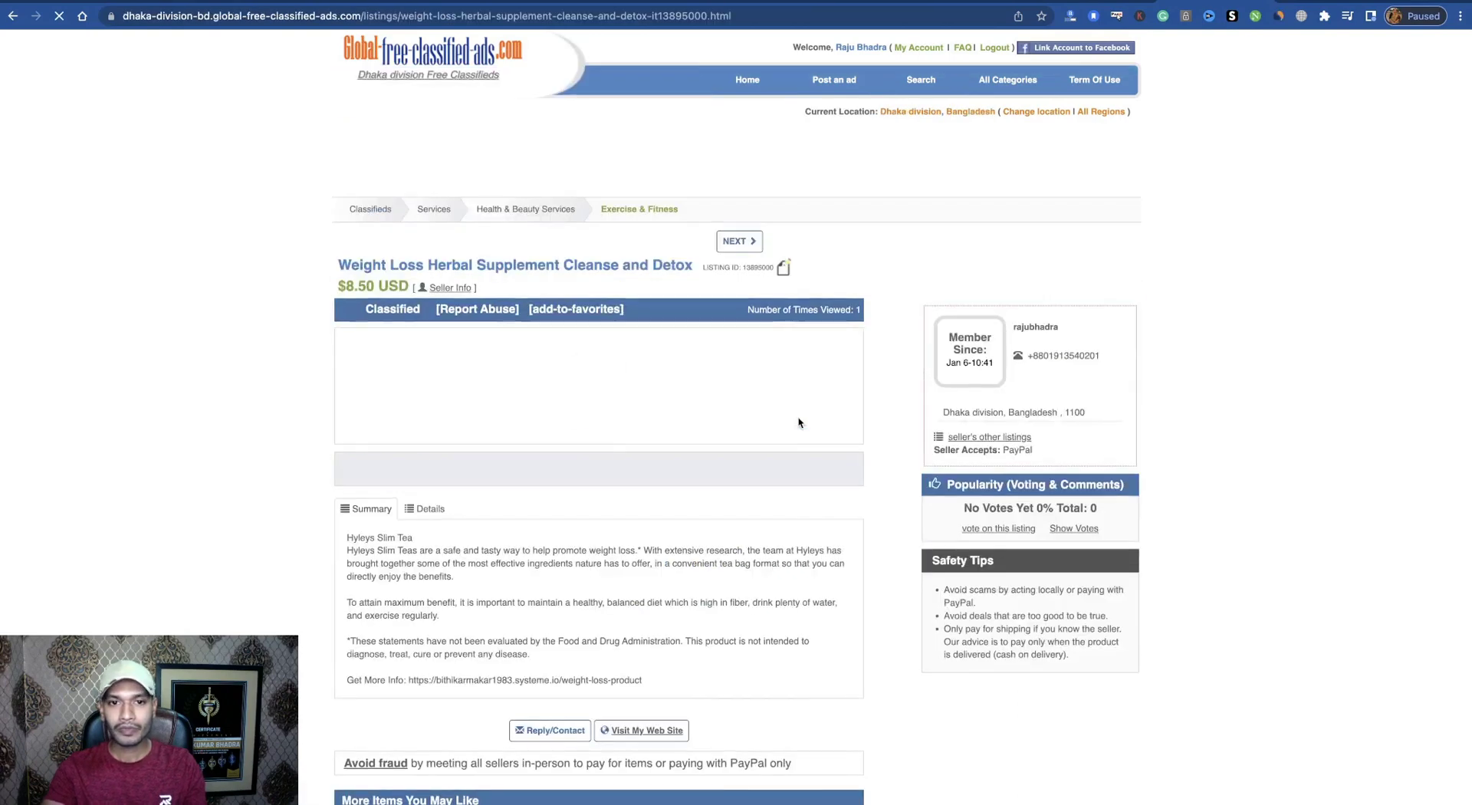
Review the live listing and test its Visit My Web Site link
scroll(599, 526, "down", 2)
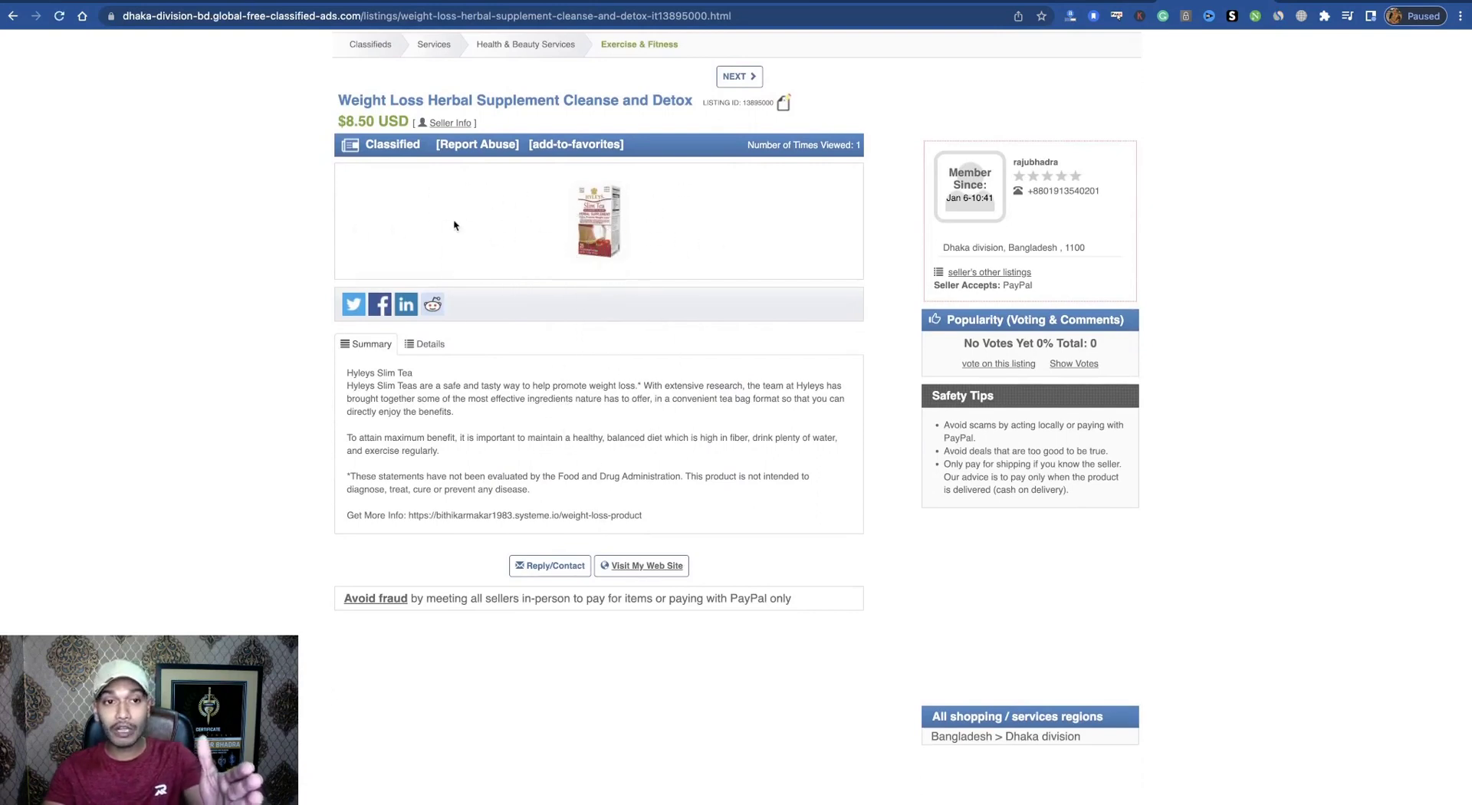
scroll(608, 427, "down", 1)
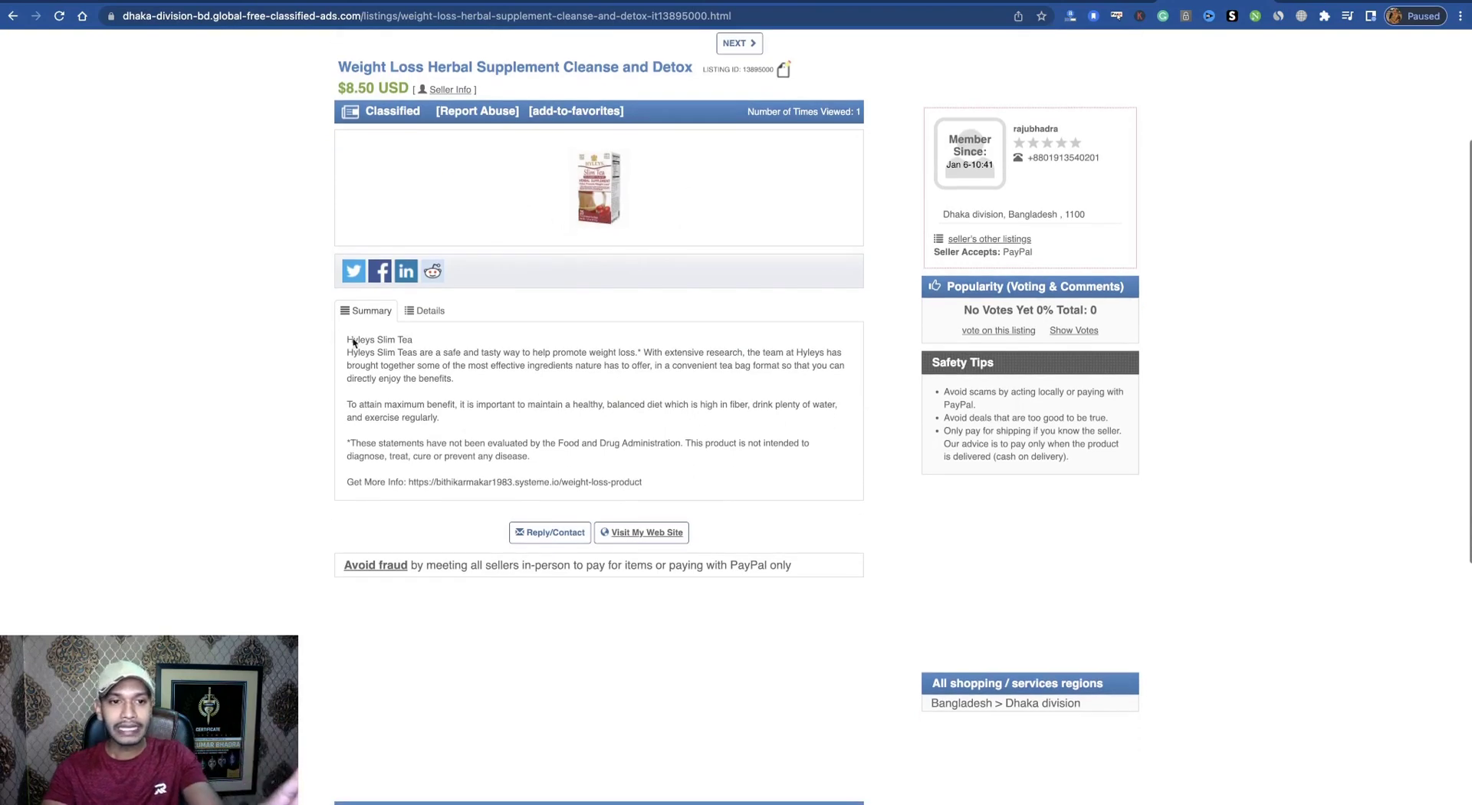
scroll(655, 397, "up", 3)
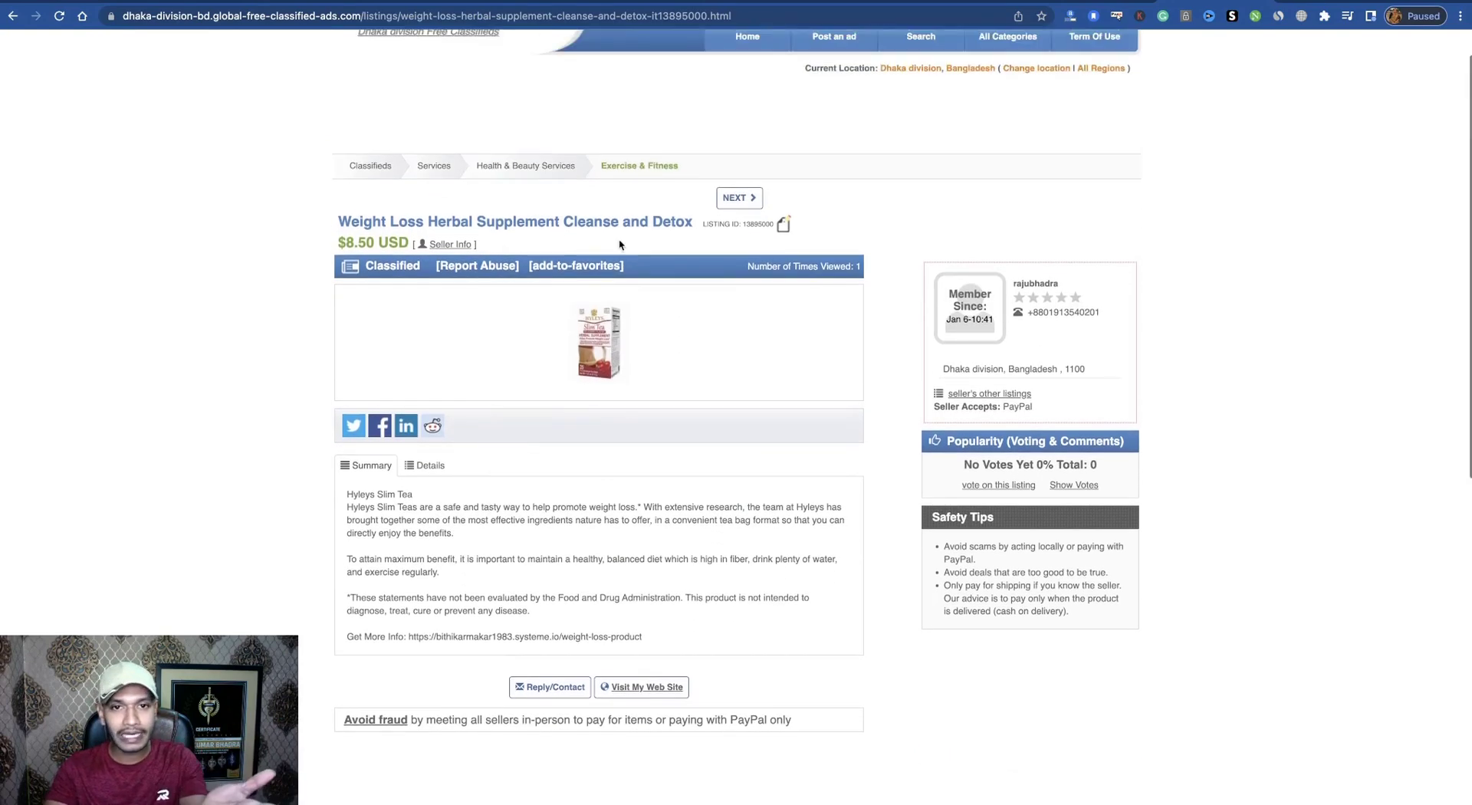
scroll(674, 419, "down", 9)
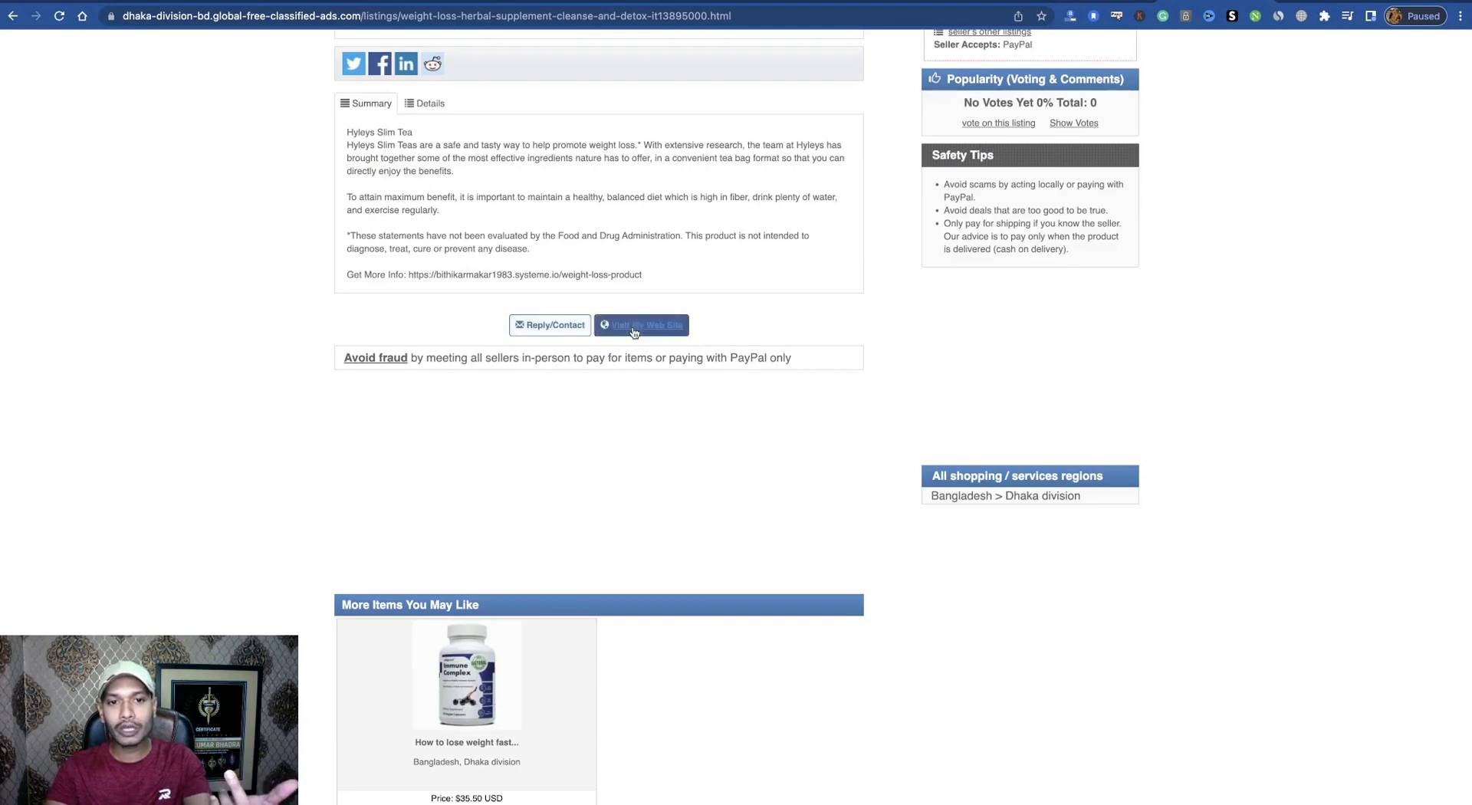
left_click(635, 331)
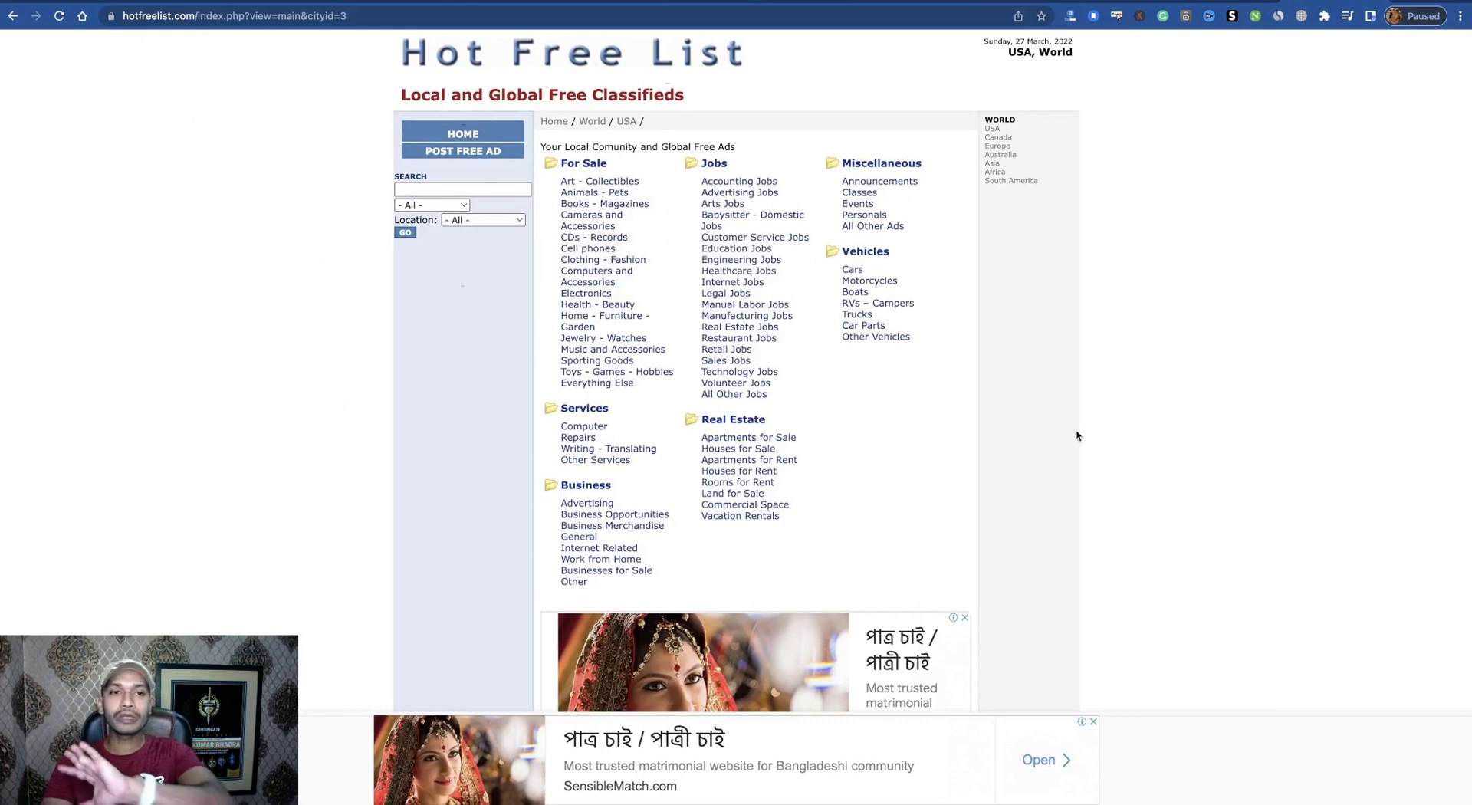
Begin a free Hot Free List ad under Services › Other Services
left_click(454, 159)
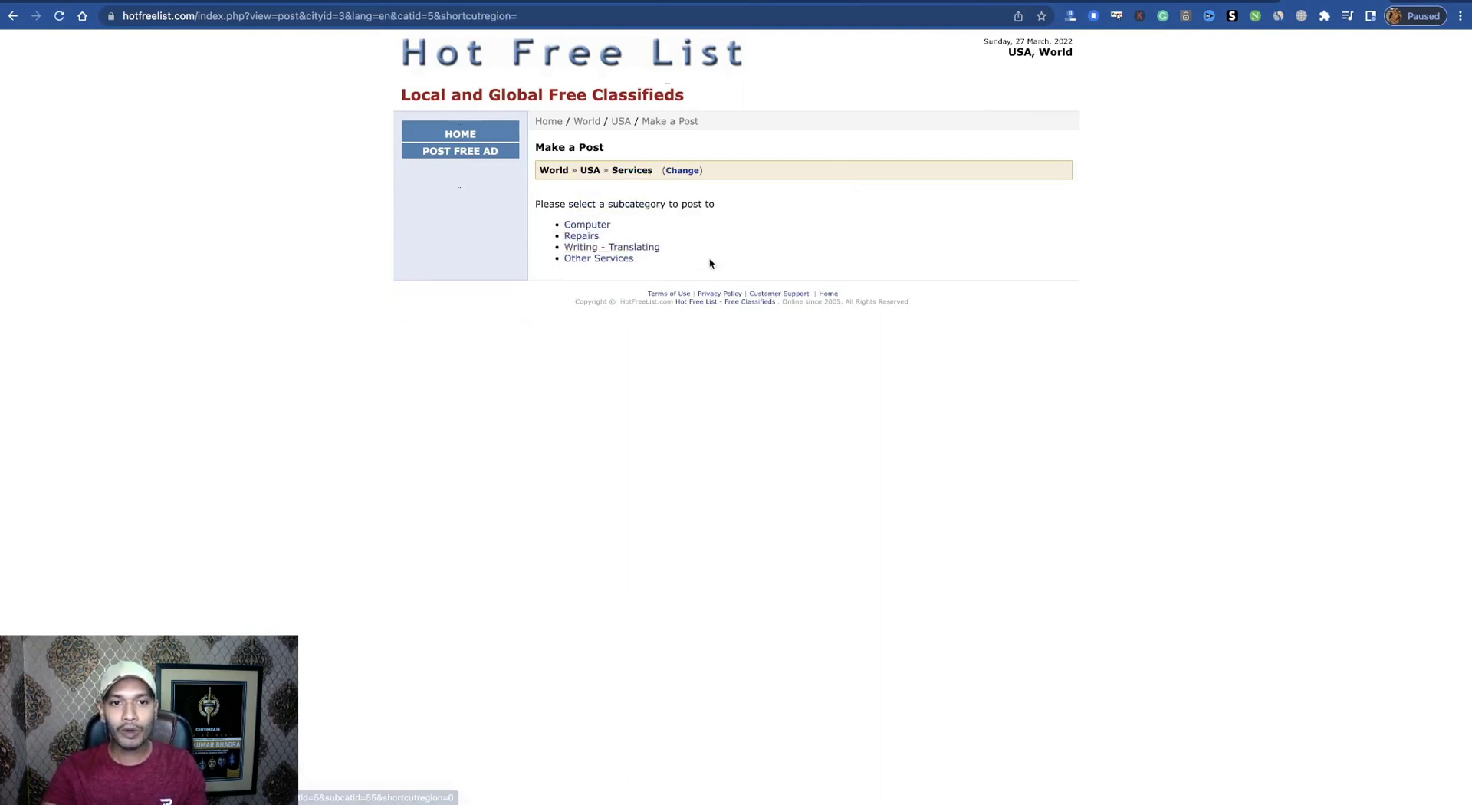
left_click(602, 260)
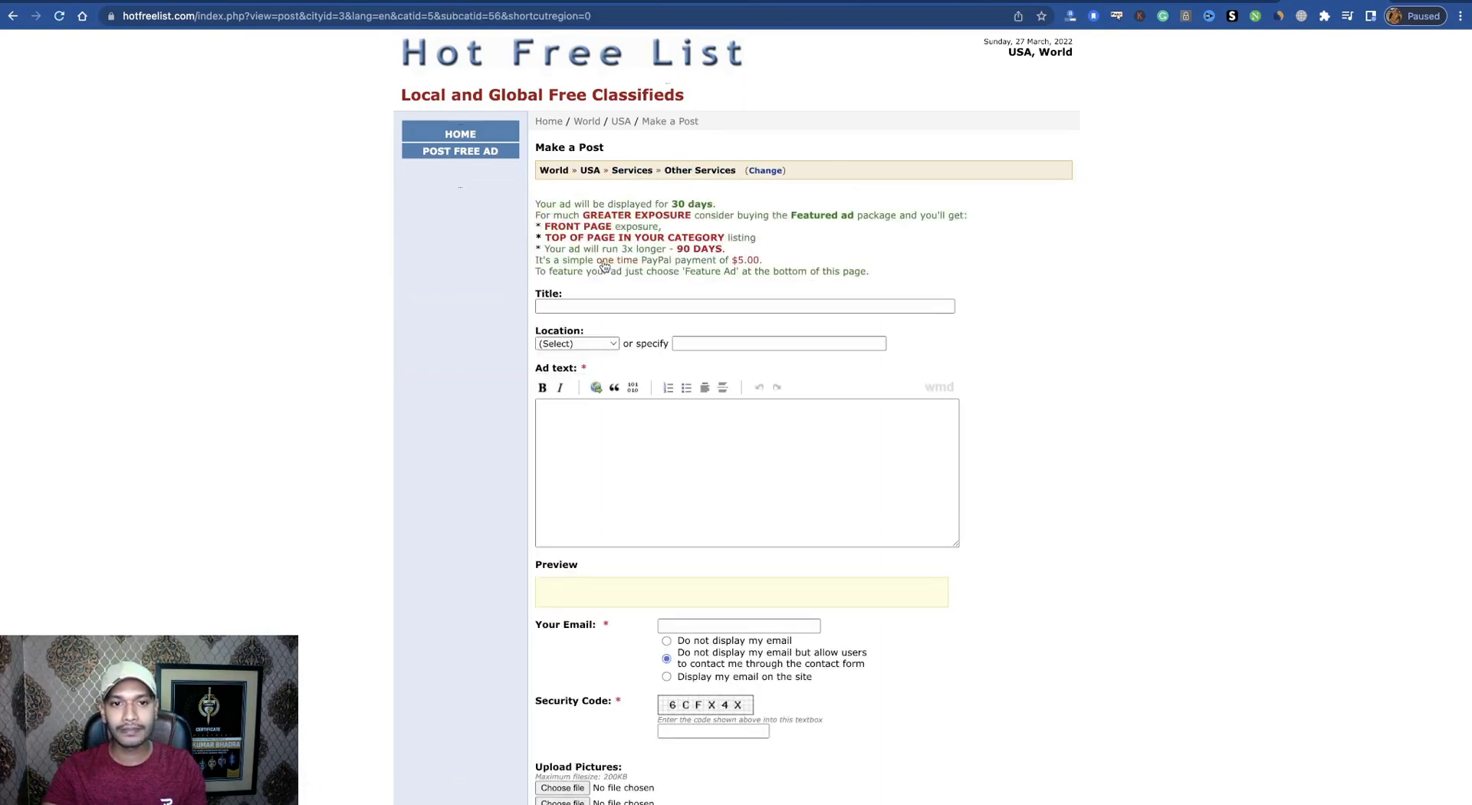